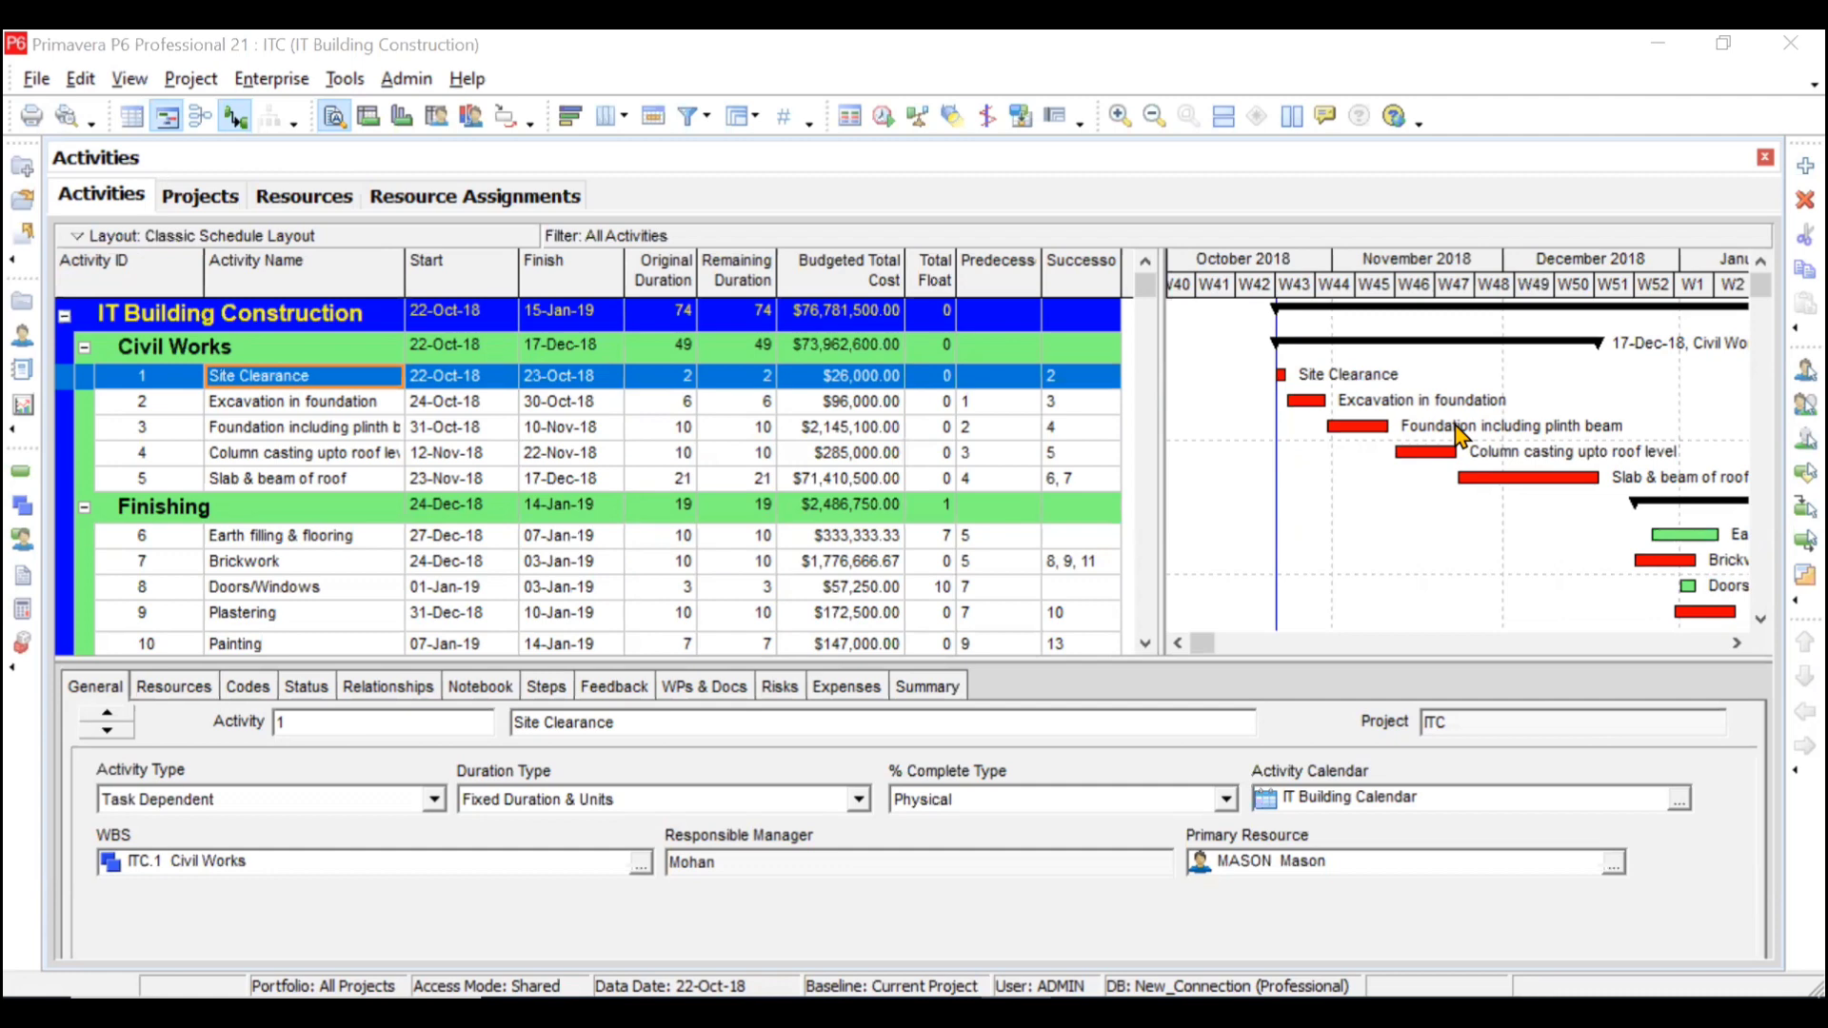
Step: Filter the Resources list with Filter By > Current Project's Resources, showing Dumper, Concrete Pump and Excavator
click(303, 198)
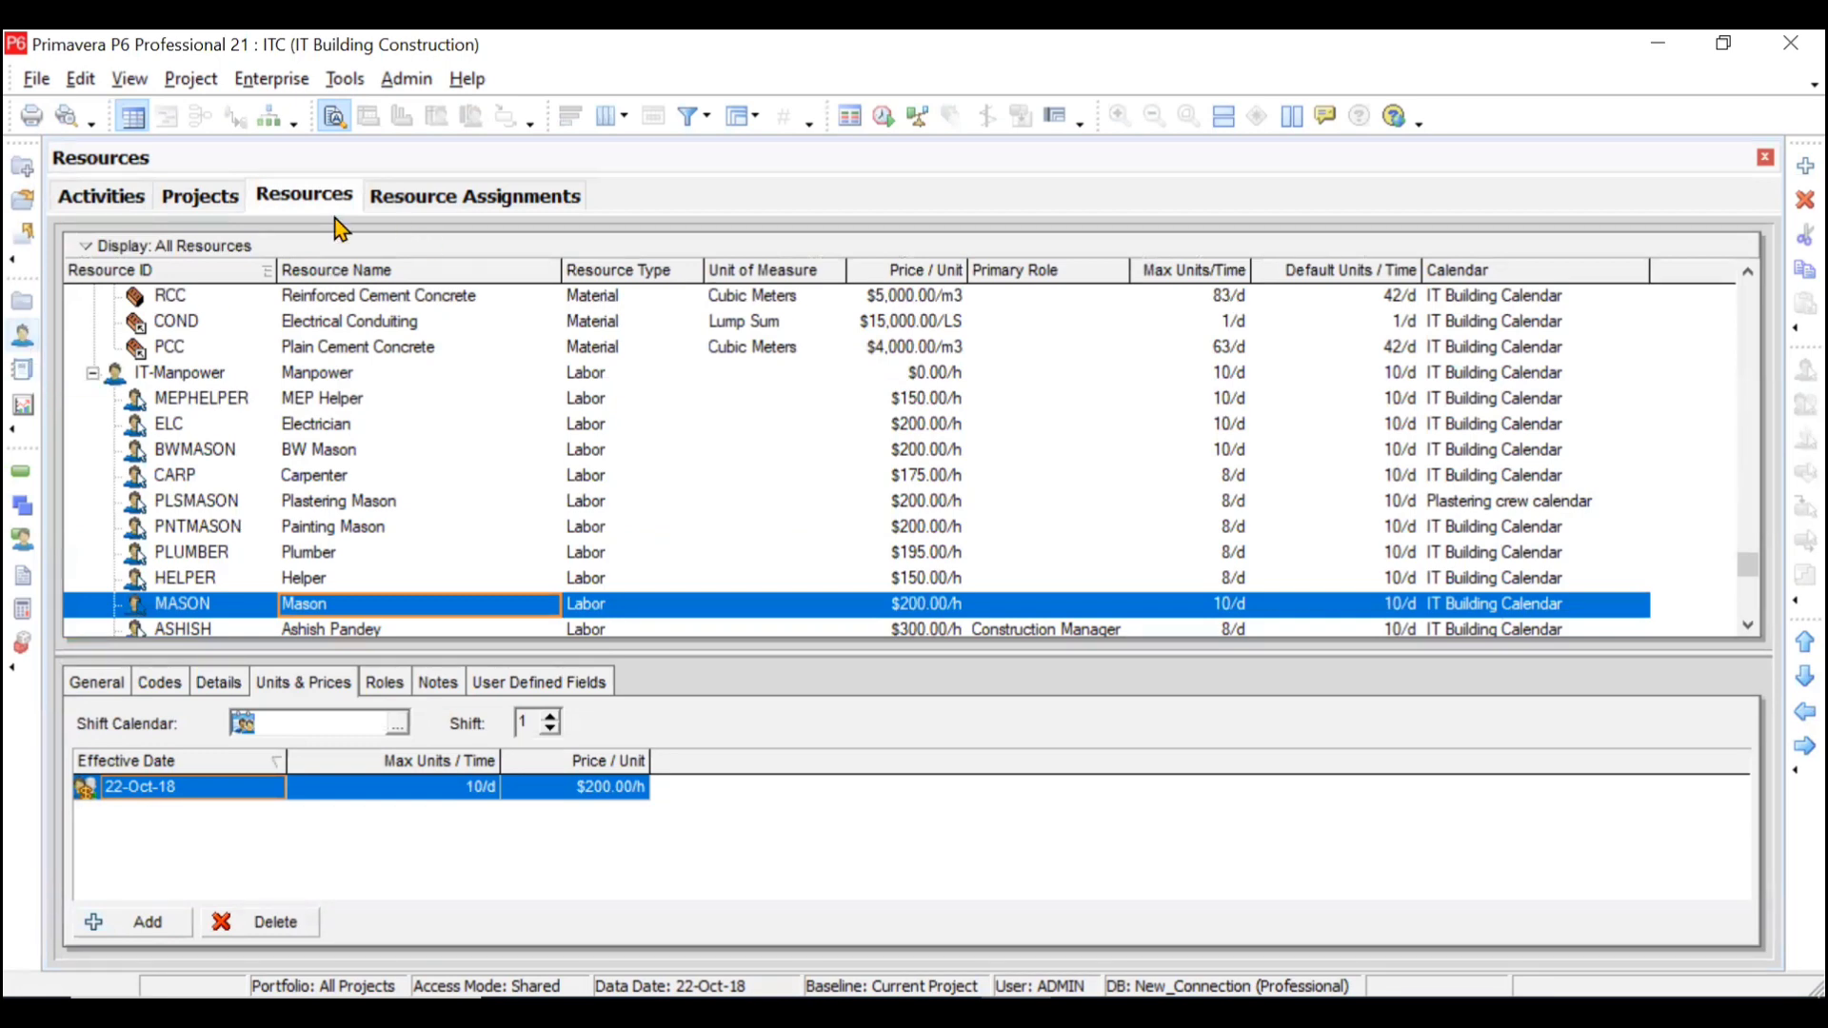
scroll(591, 428, up, 5)
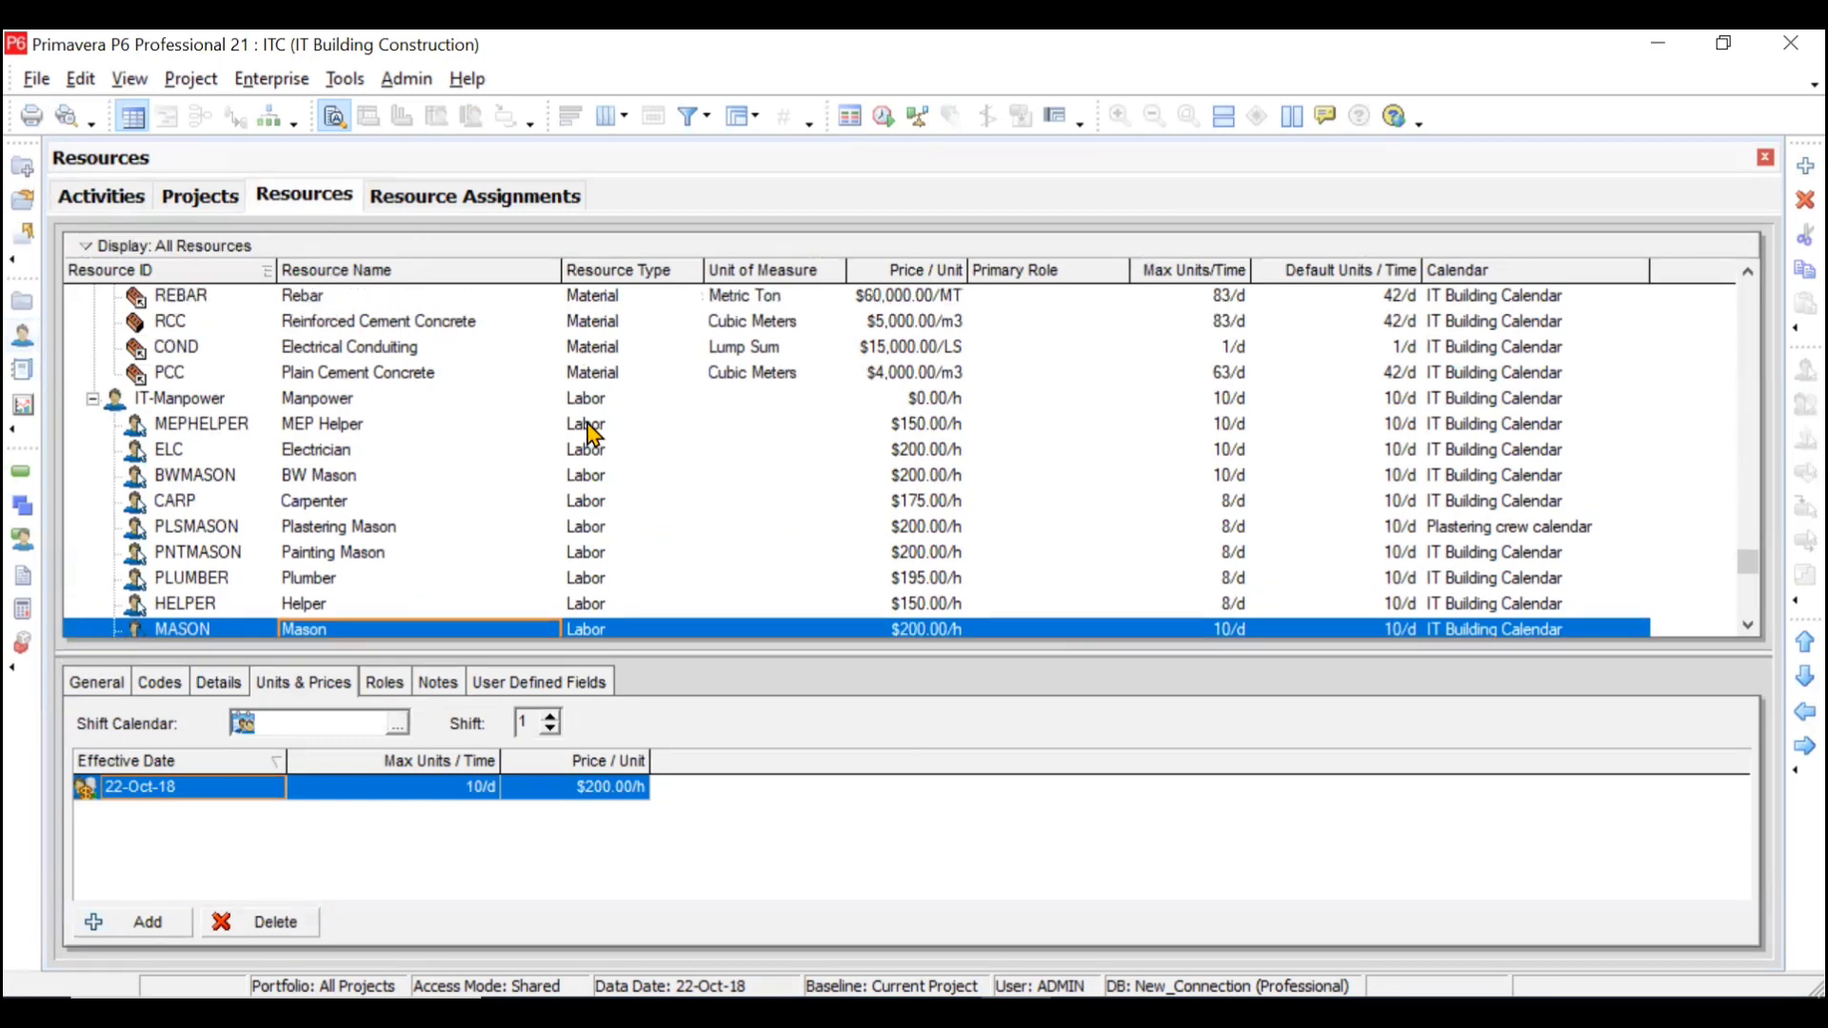
click(270, 248)
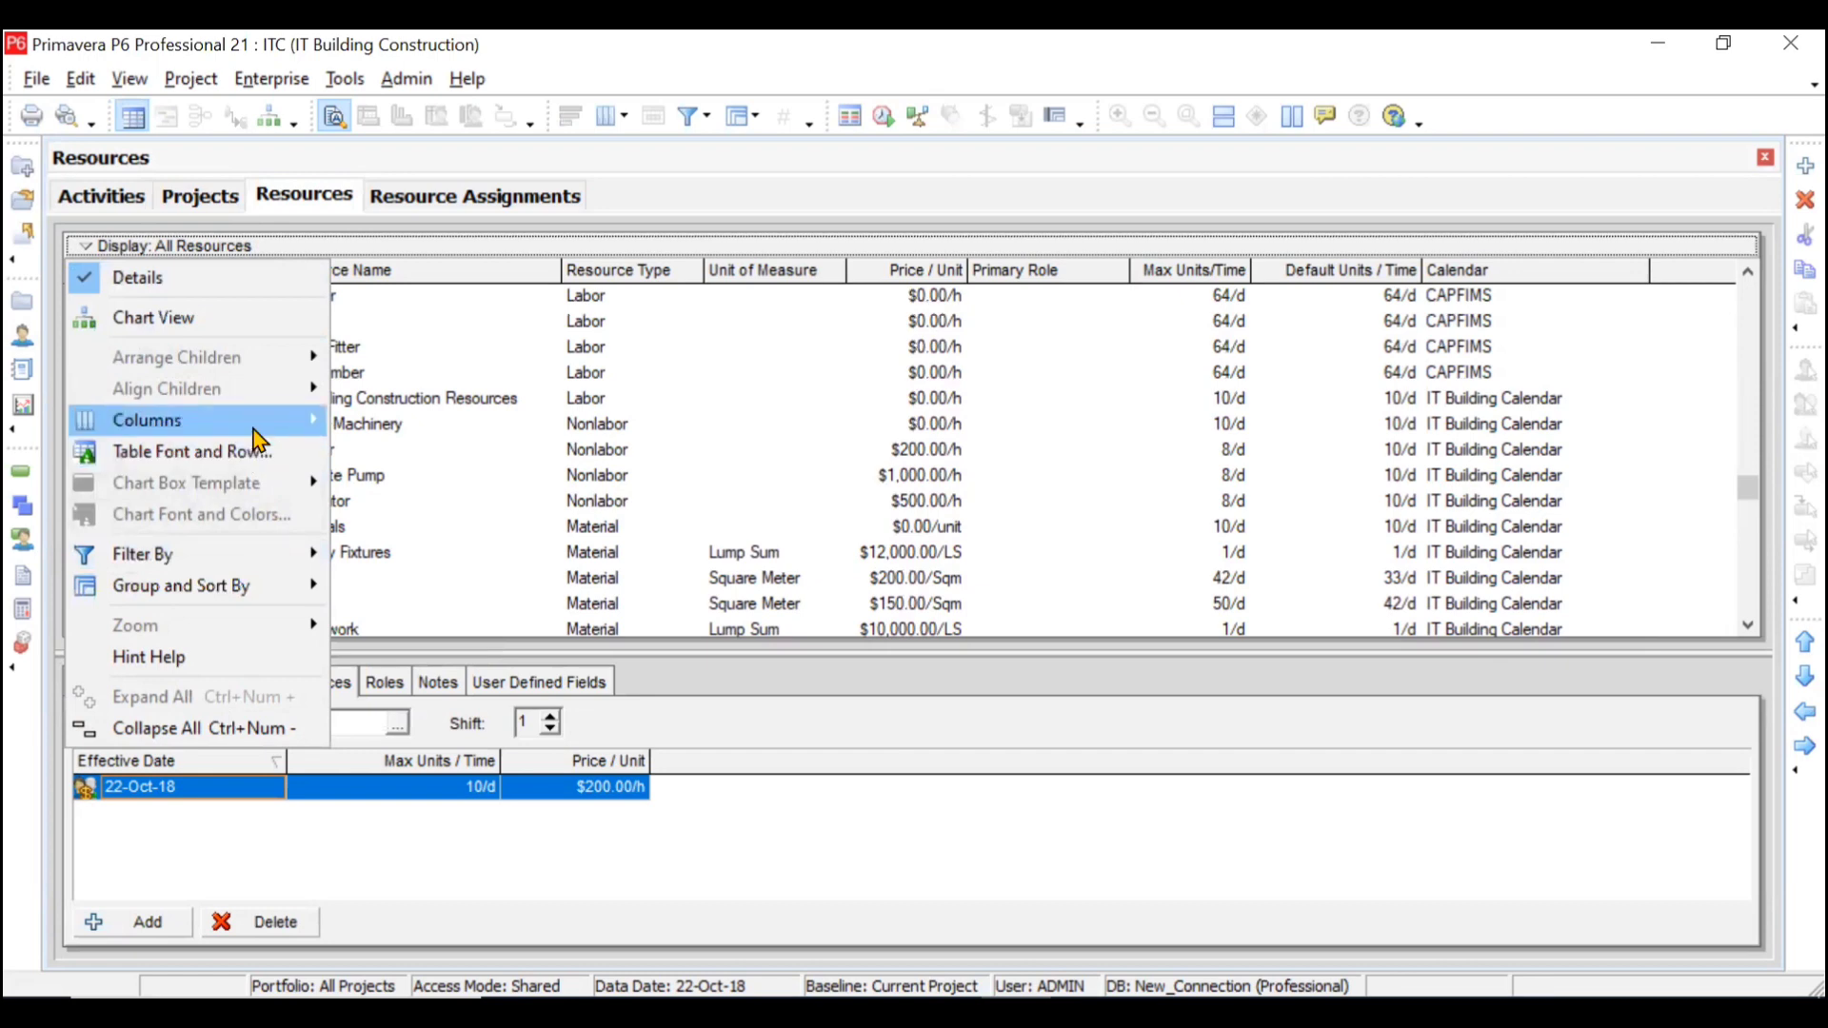
mouse_move(258, 440)
mouse_move(270, 562)
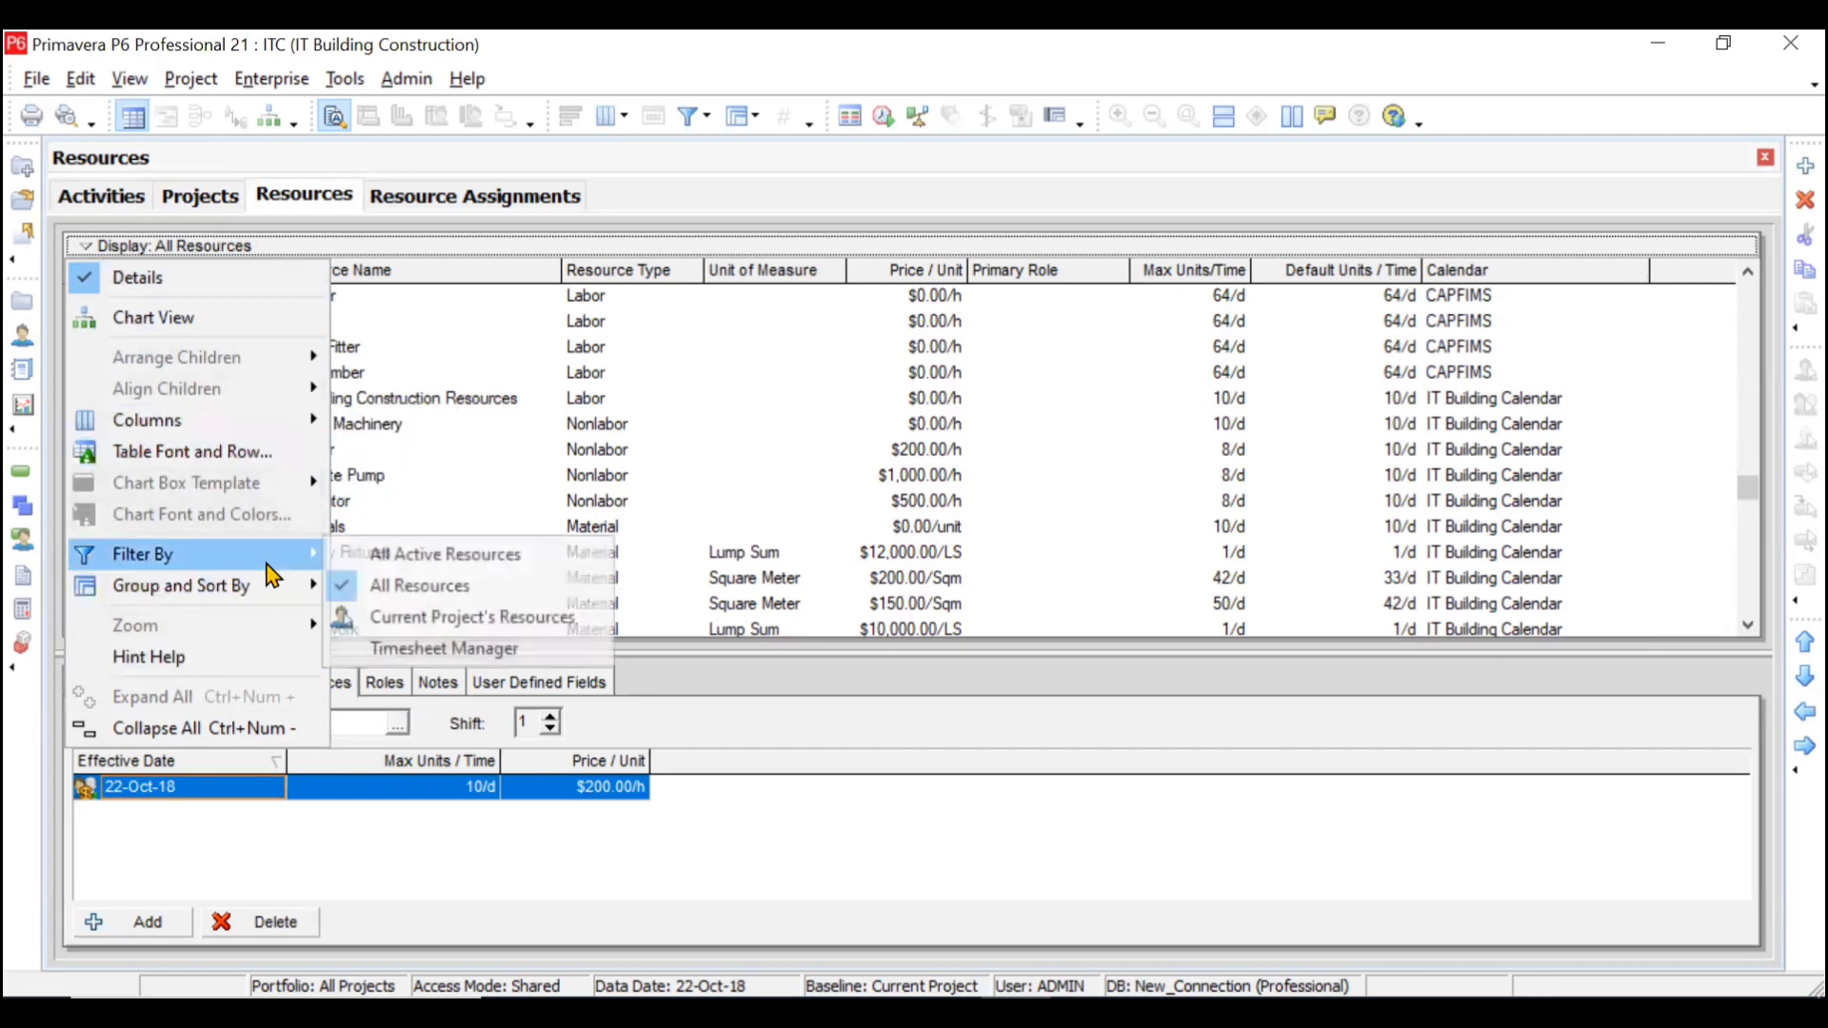
click(463, 617)
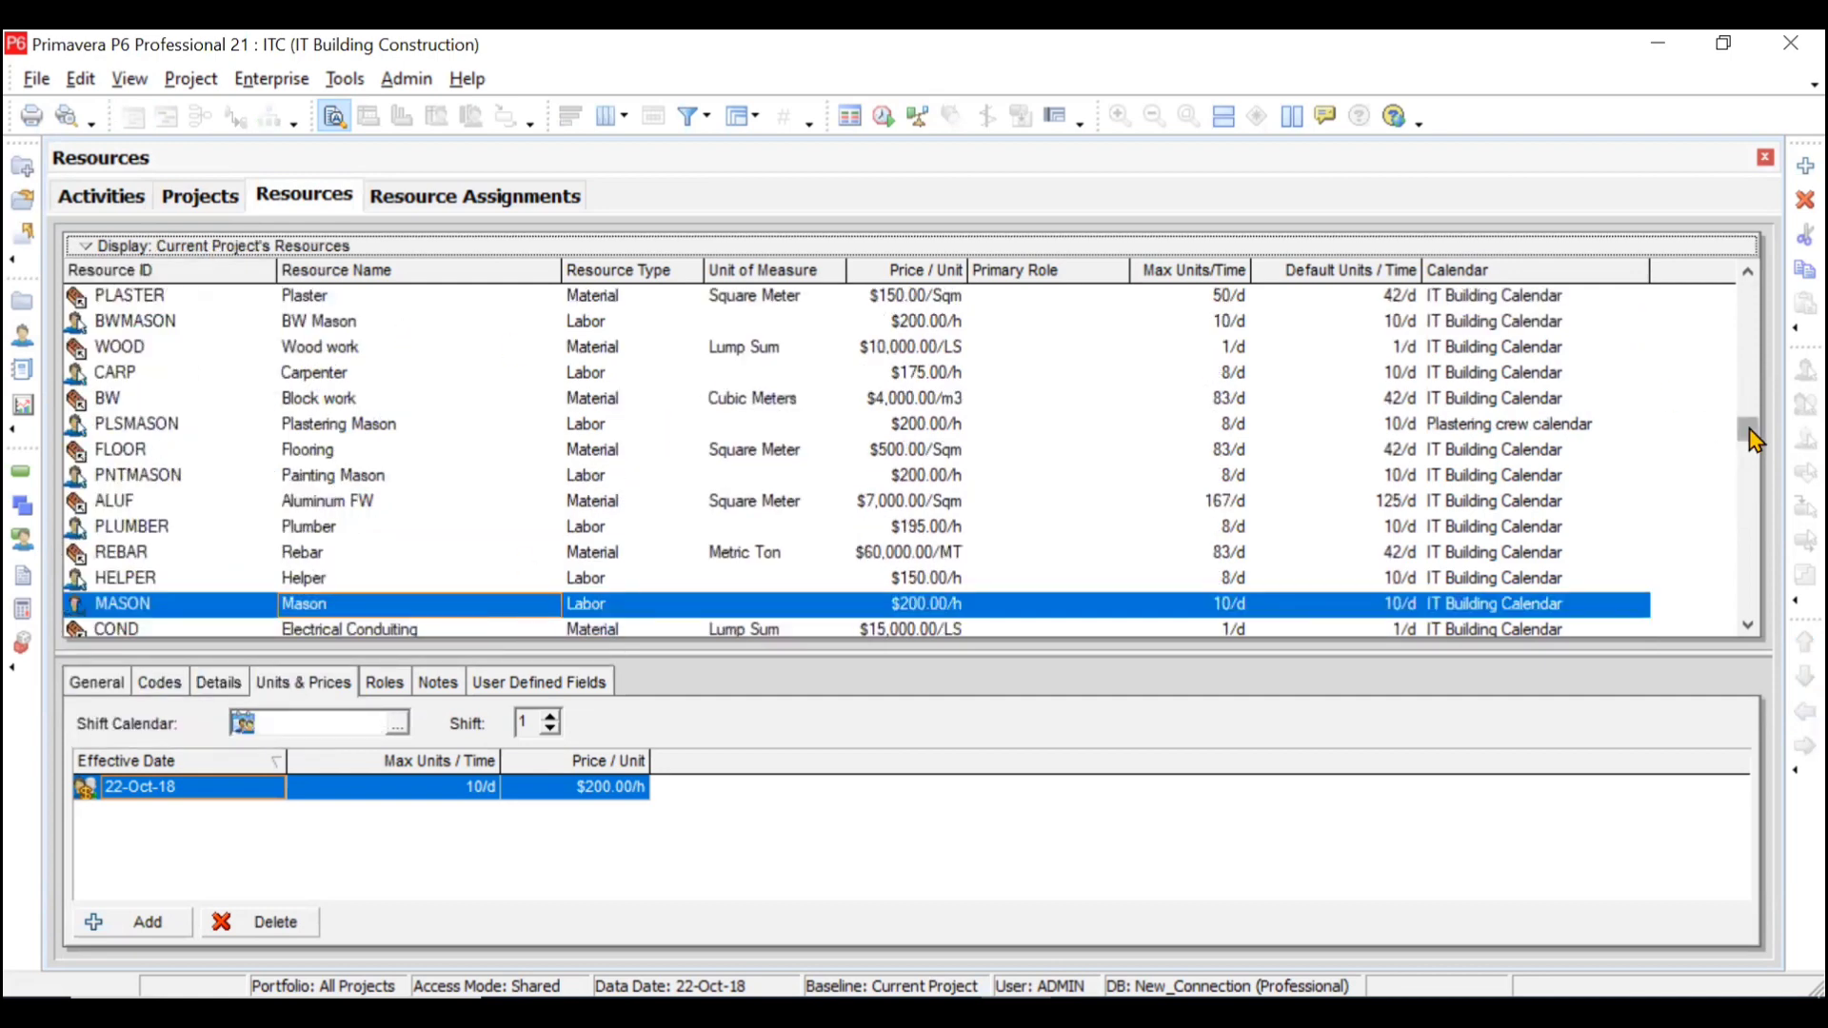
scroll(1761, 354, up, 1)
scroll(1764, 354, up, 2)
mouse_move(1748, 285)
mouse_down()
mouse_move(1745, 492)
mouse_move(1738, 286)
mouse_up()
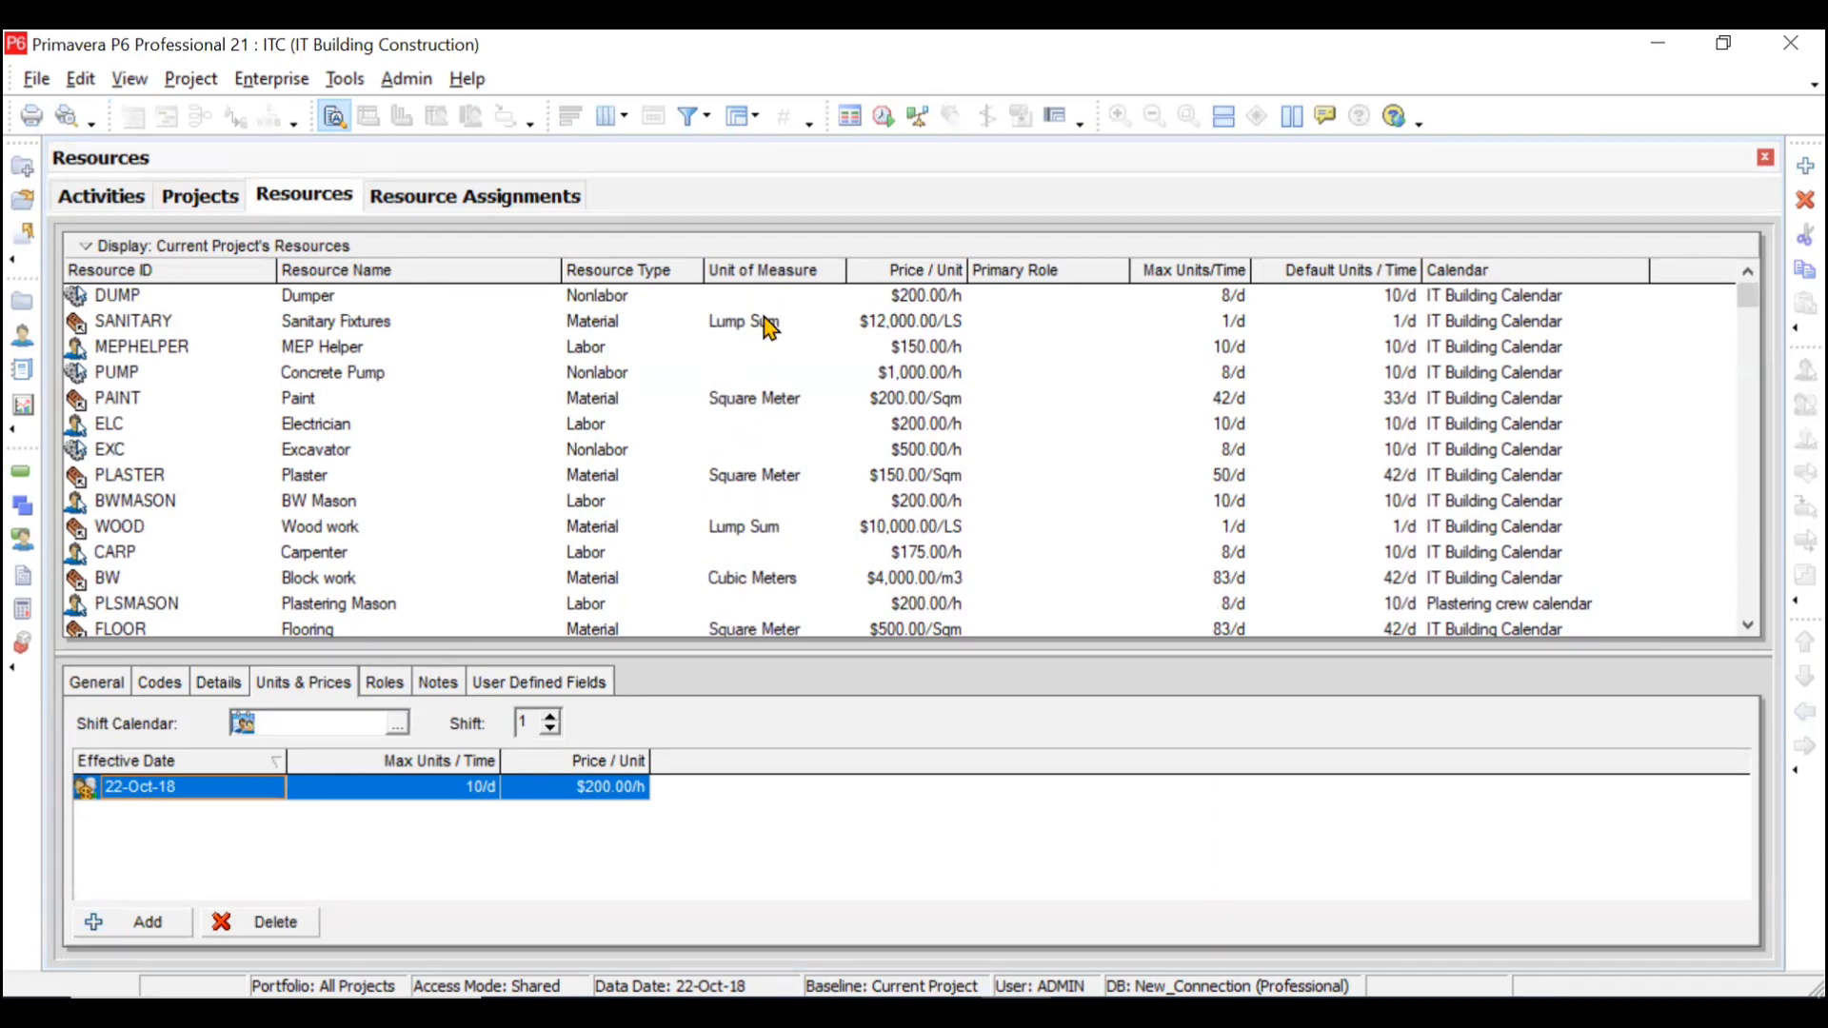
Step: Set Group By to Resource Type in Group and Sort to show Labor, Material and Nonlabor bands with subtotals
click(748, 117)
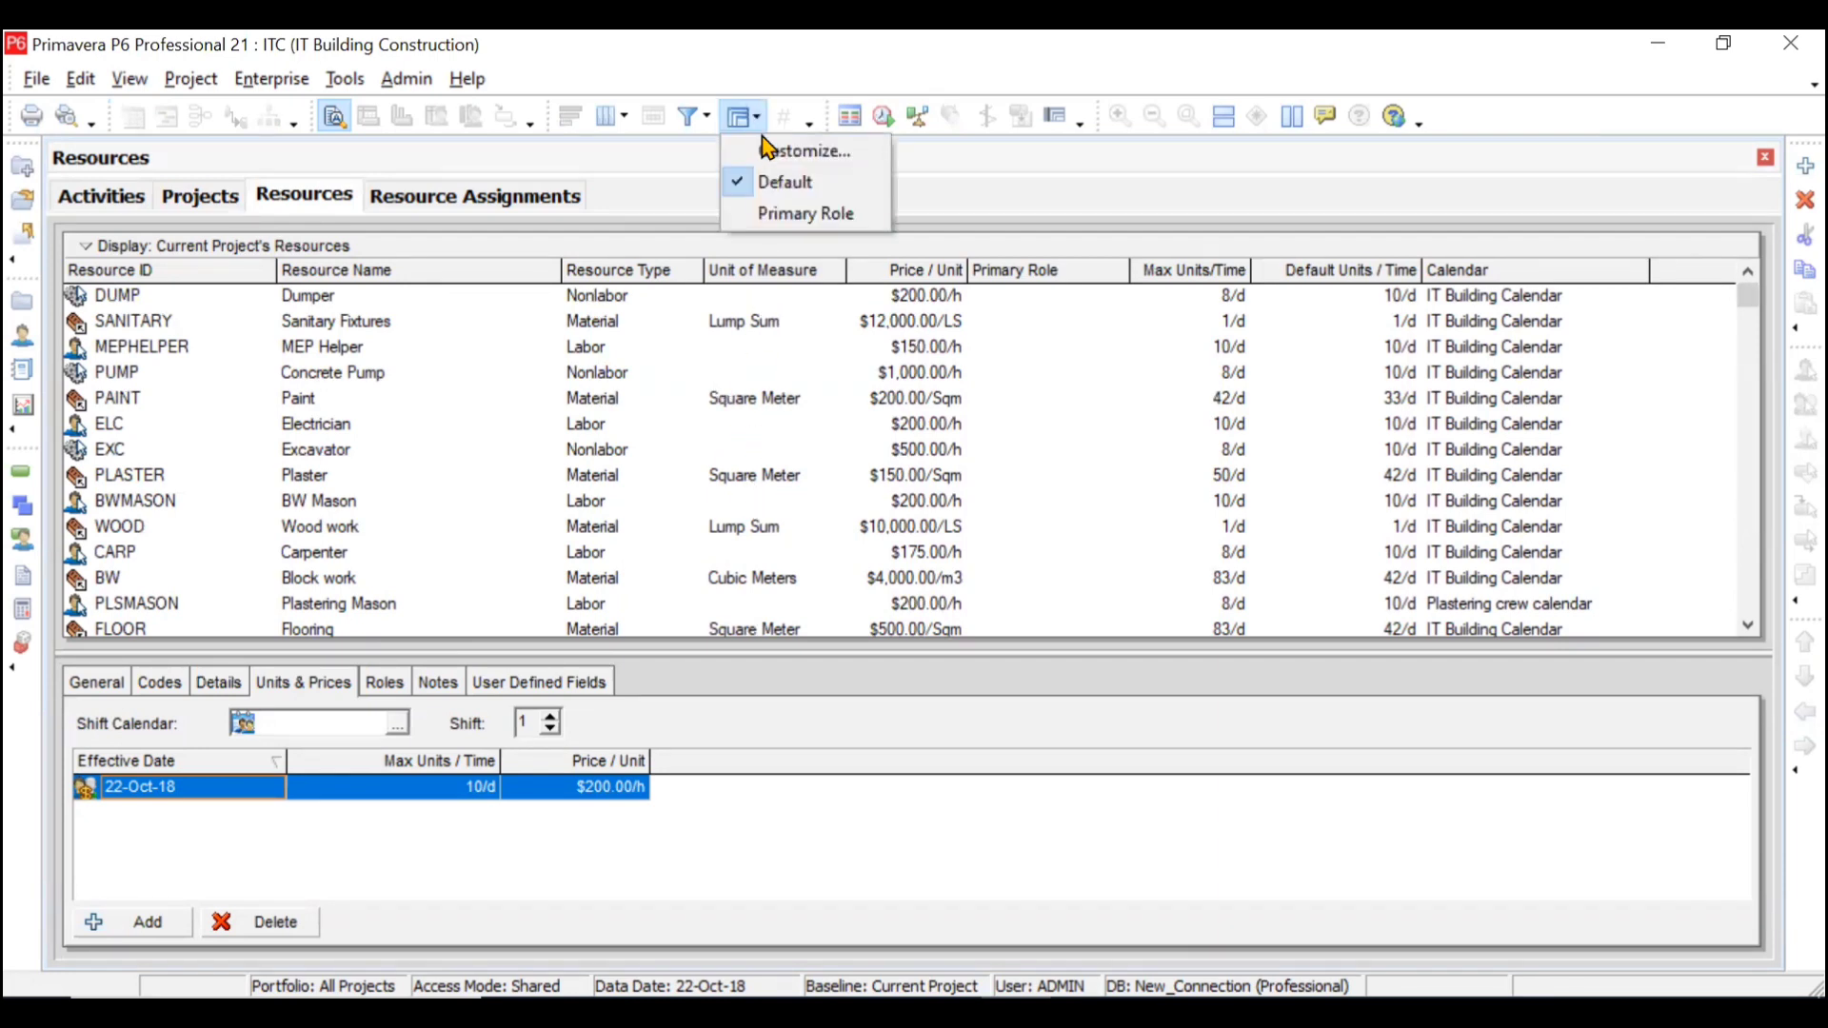
click(790, 152)
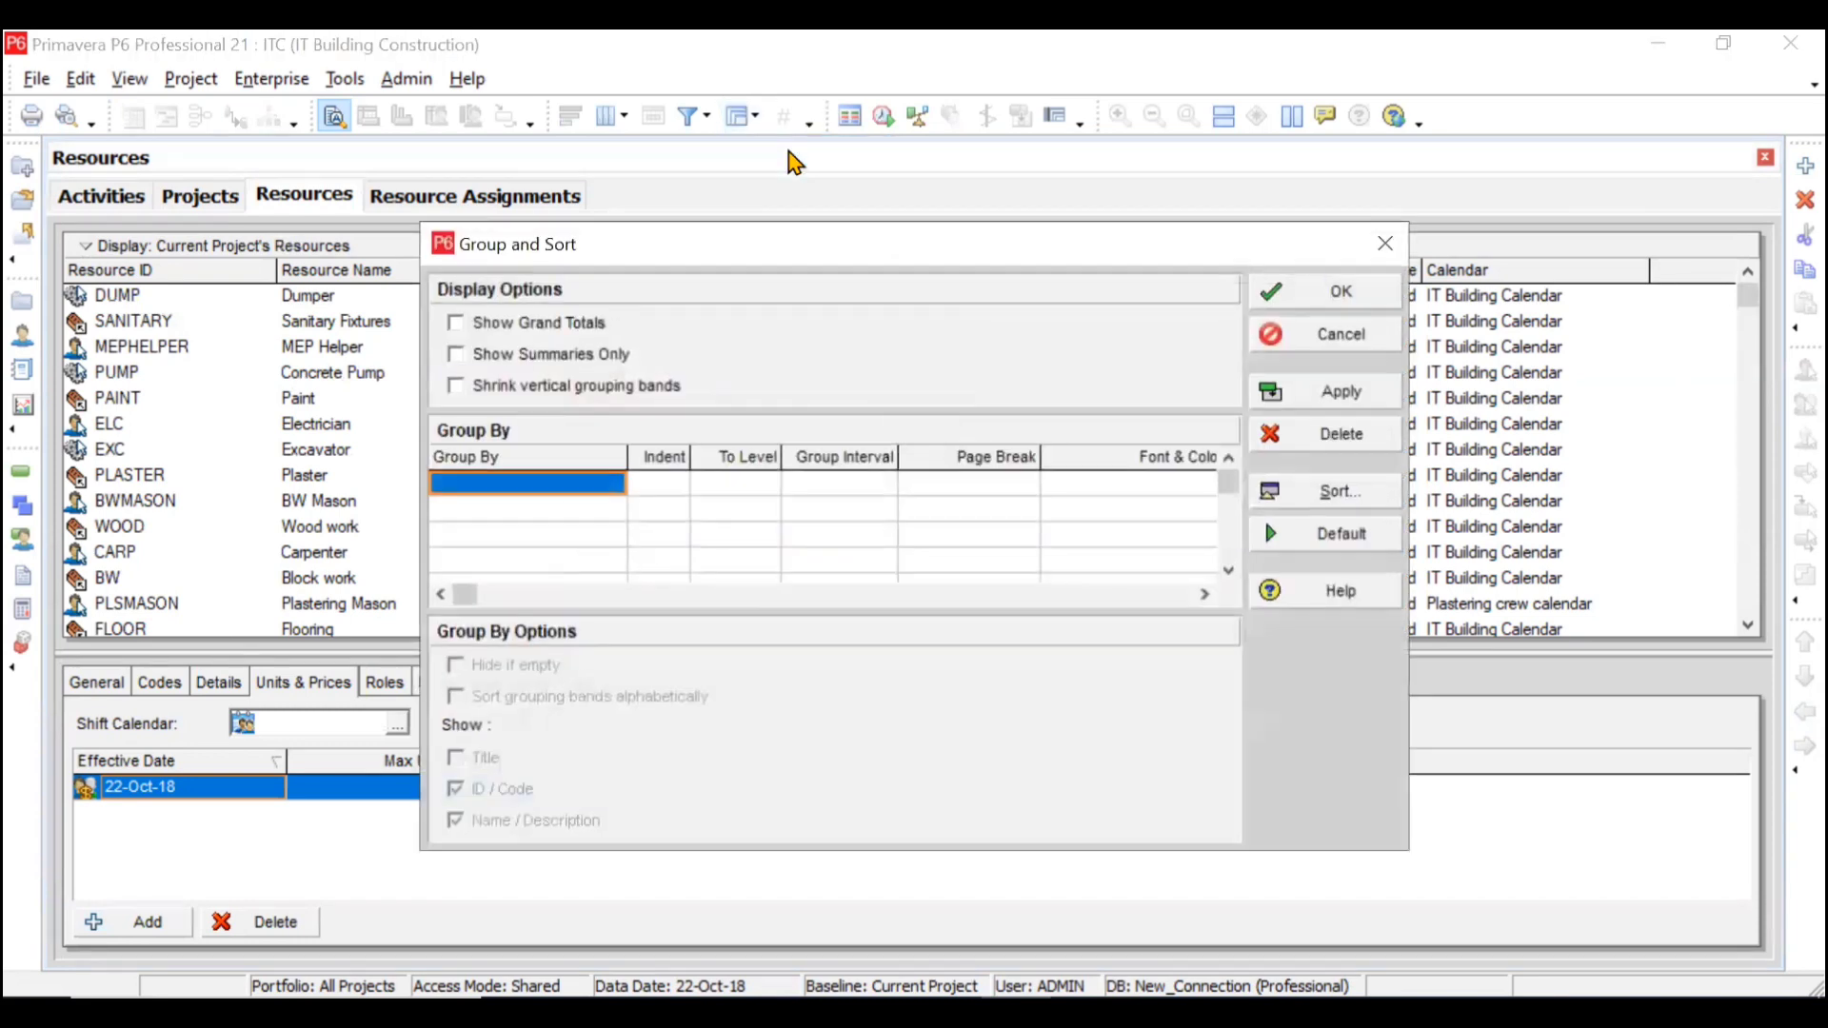
click(590, 490)
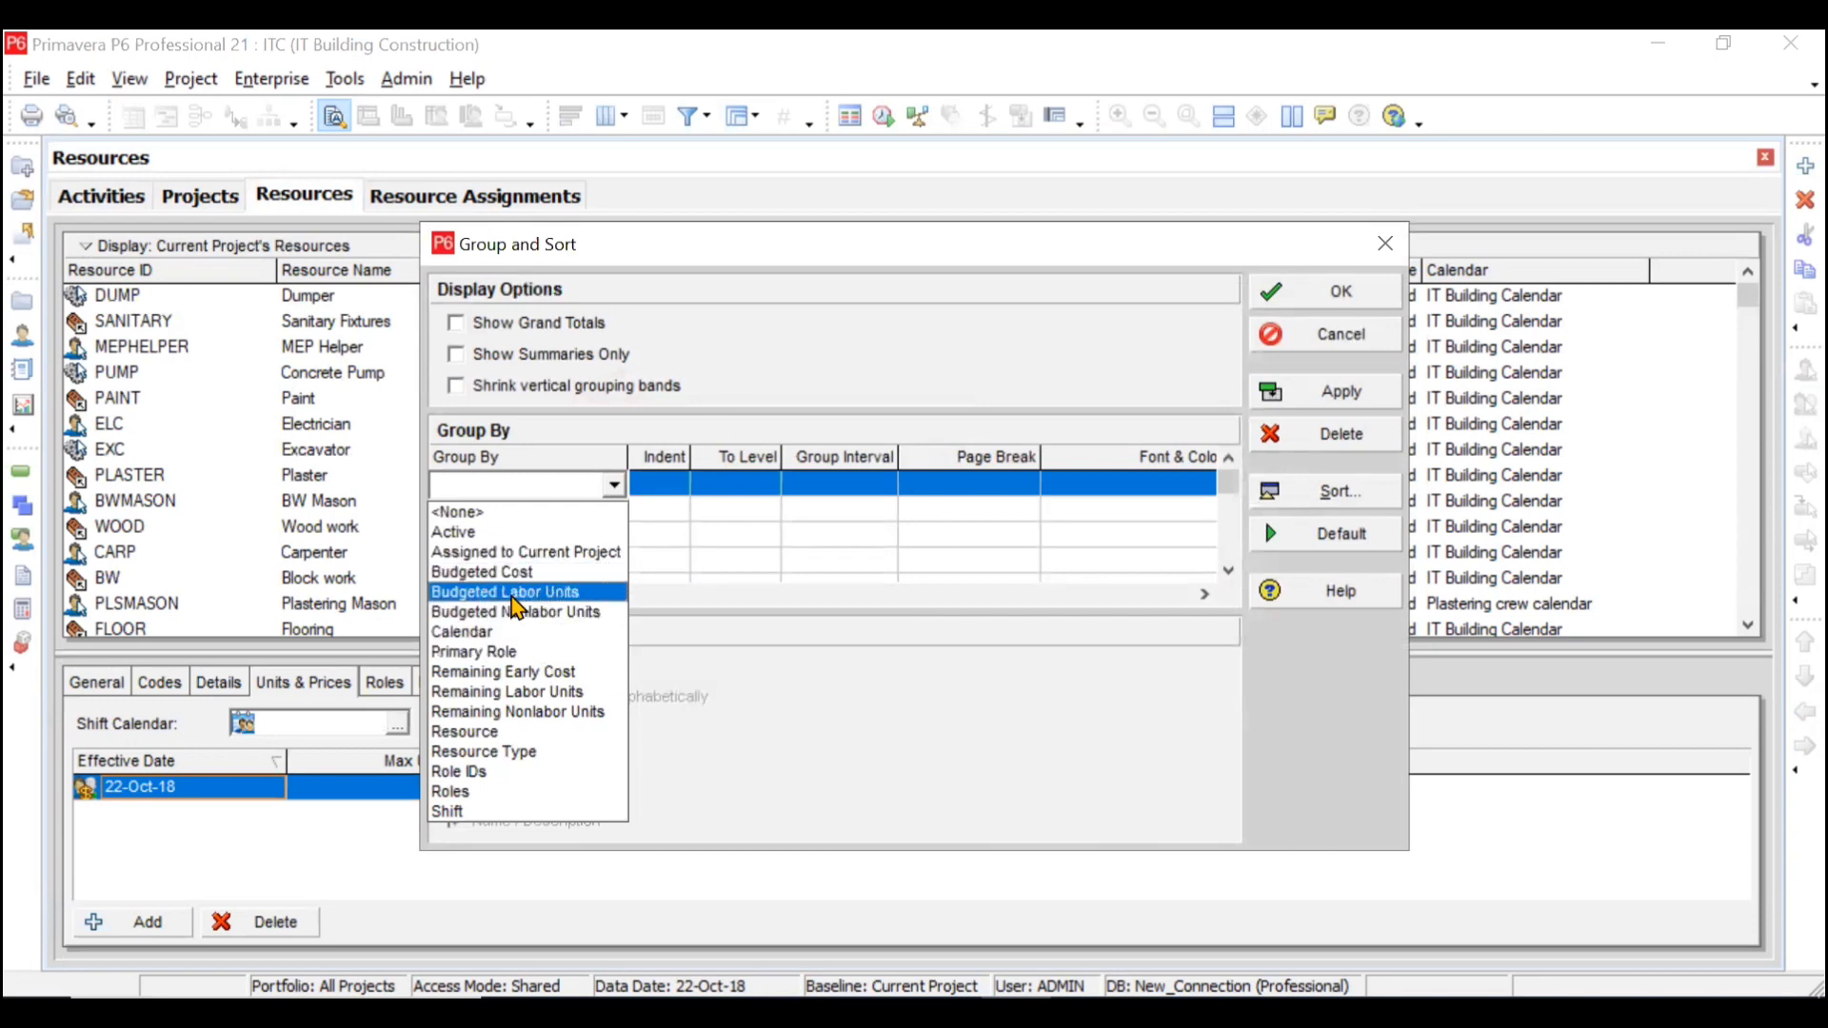
click(522, 752)
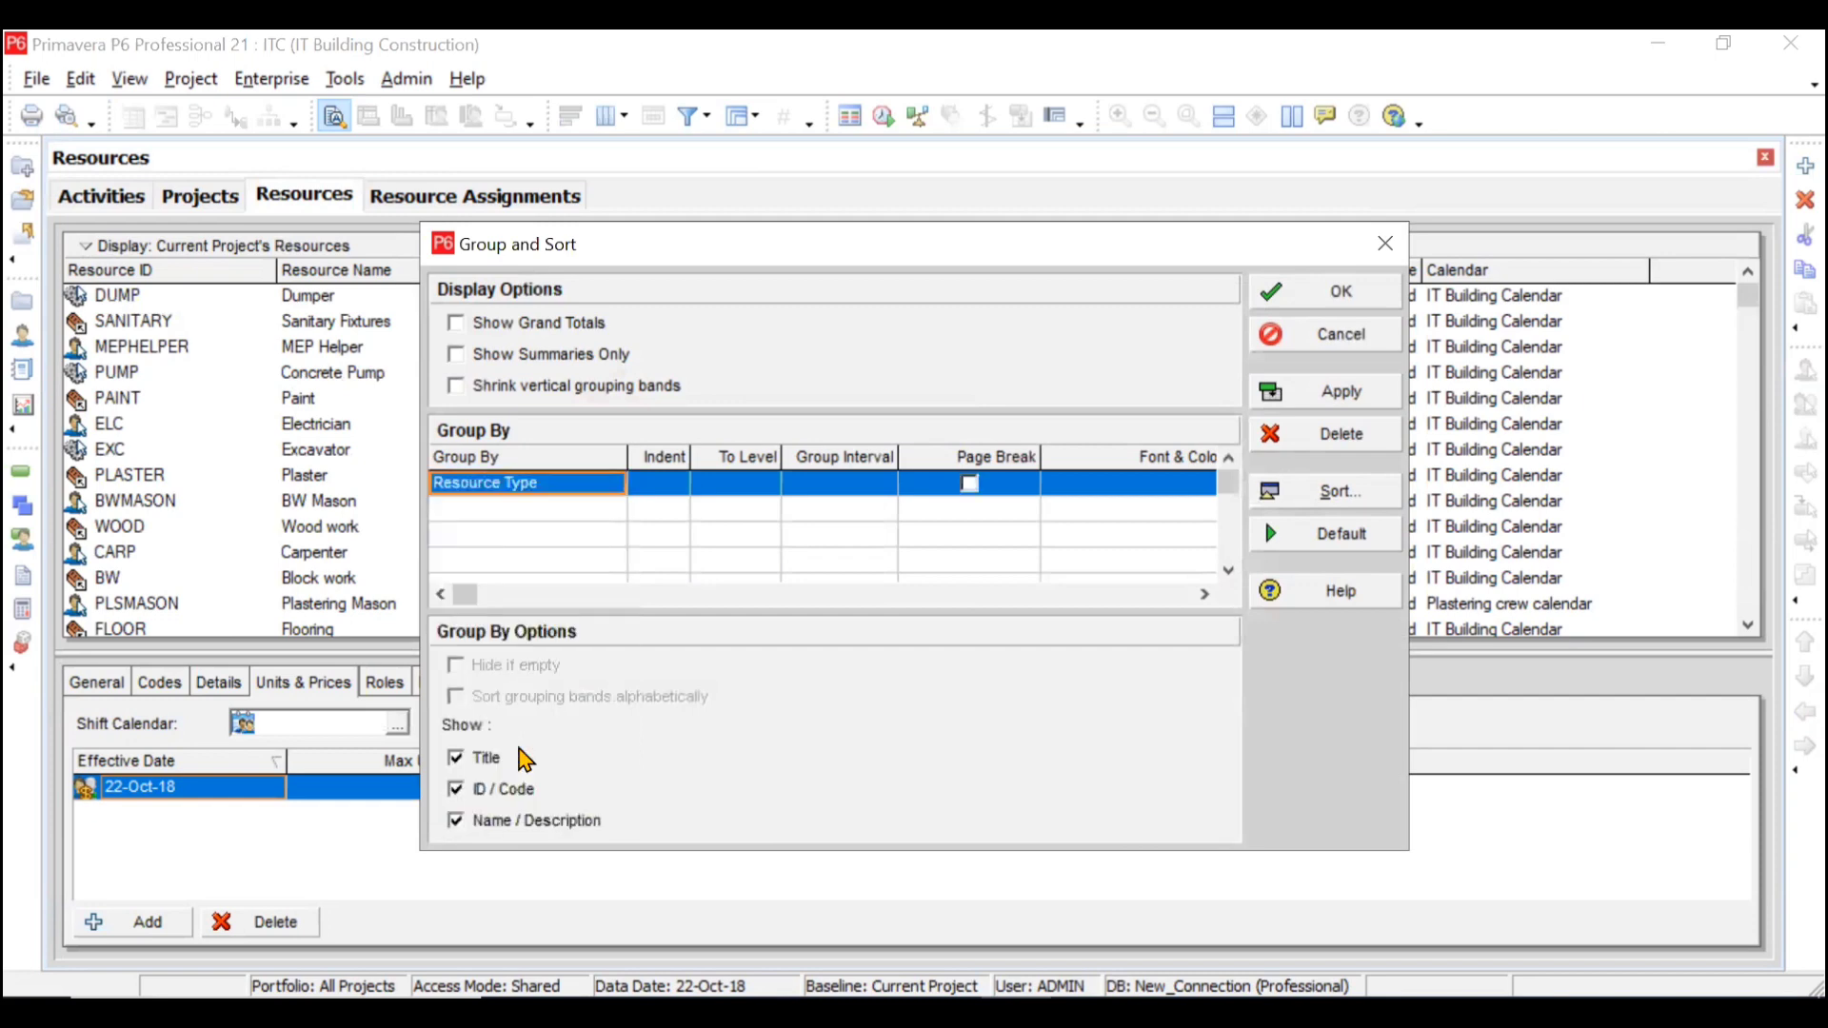
click(1333, 299)
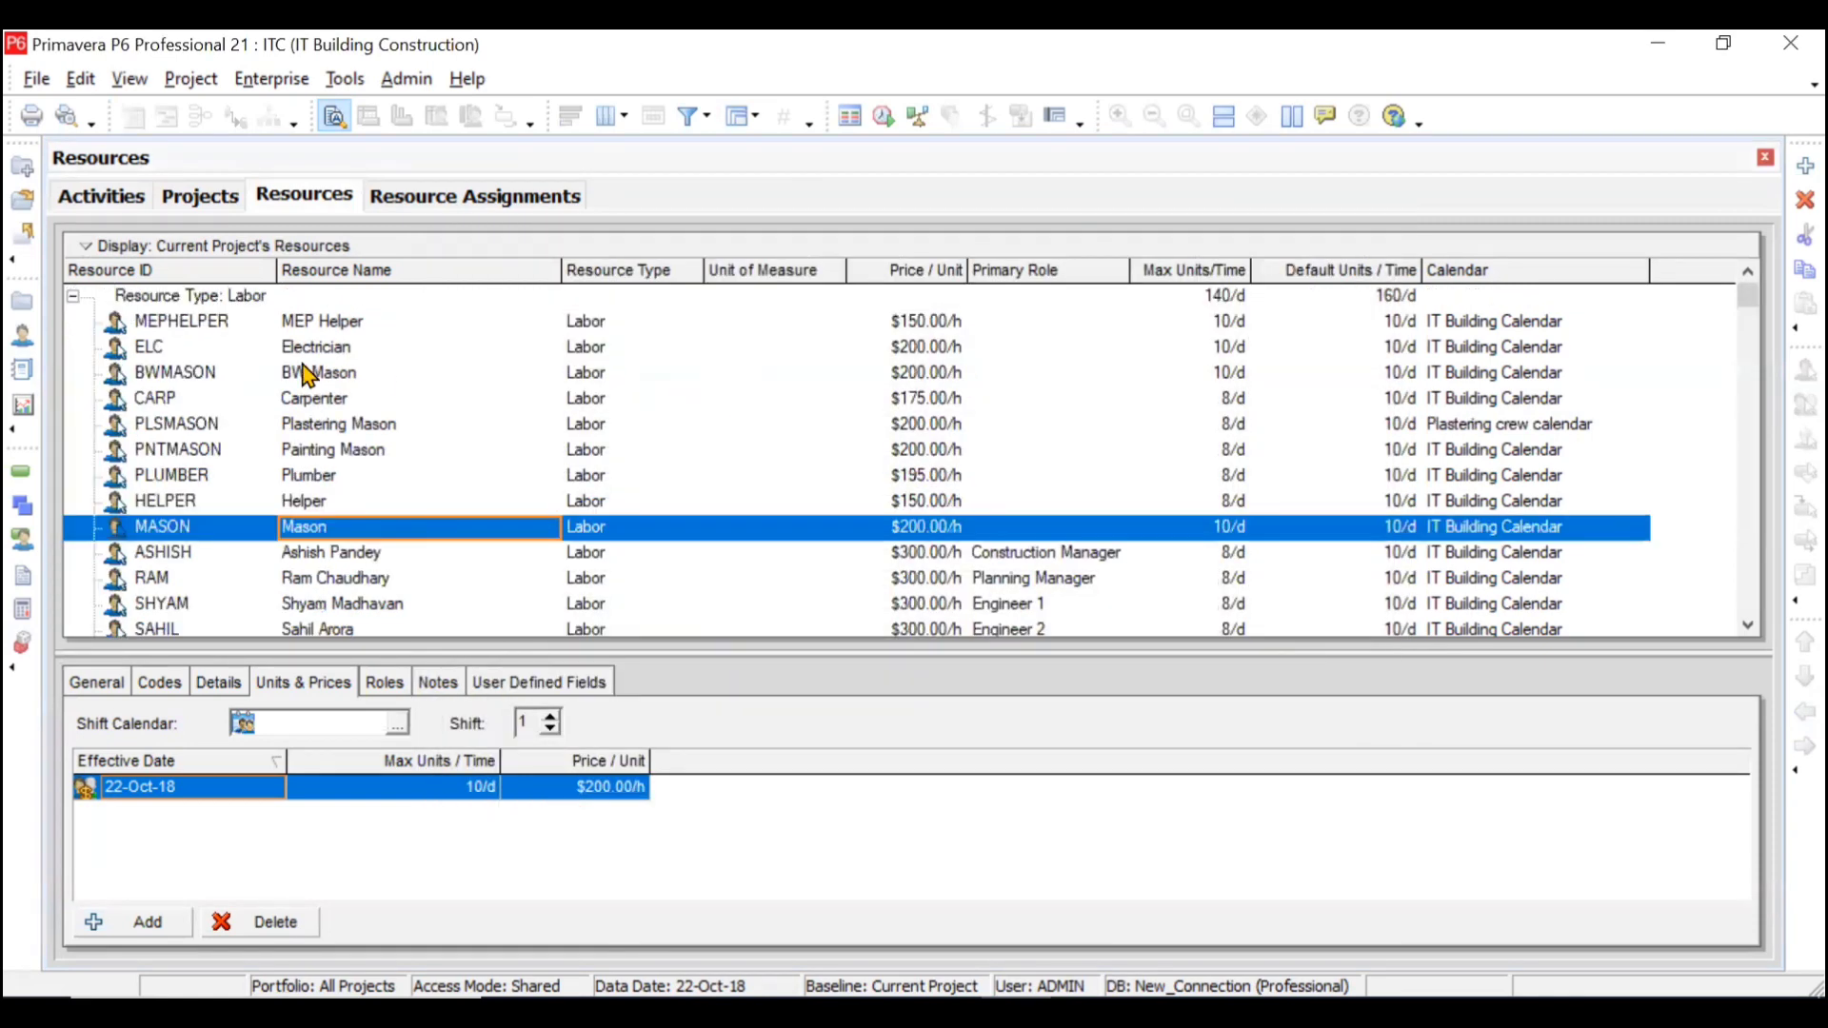
scroll(389, 535, down, 6)
scroll(391, 537, down, 2)
scroll(390, 538, up, 4)
scroll(391, 538, down, 4)
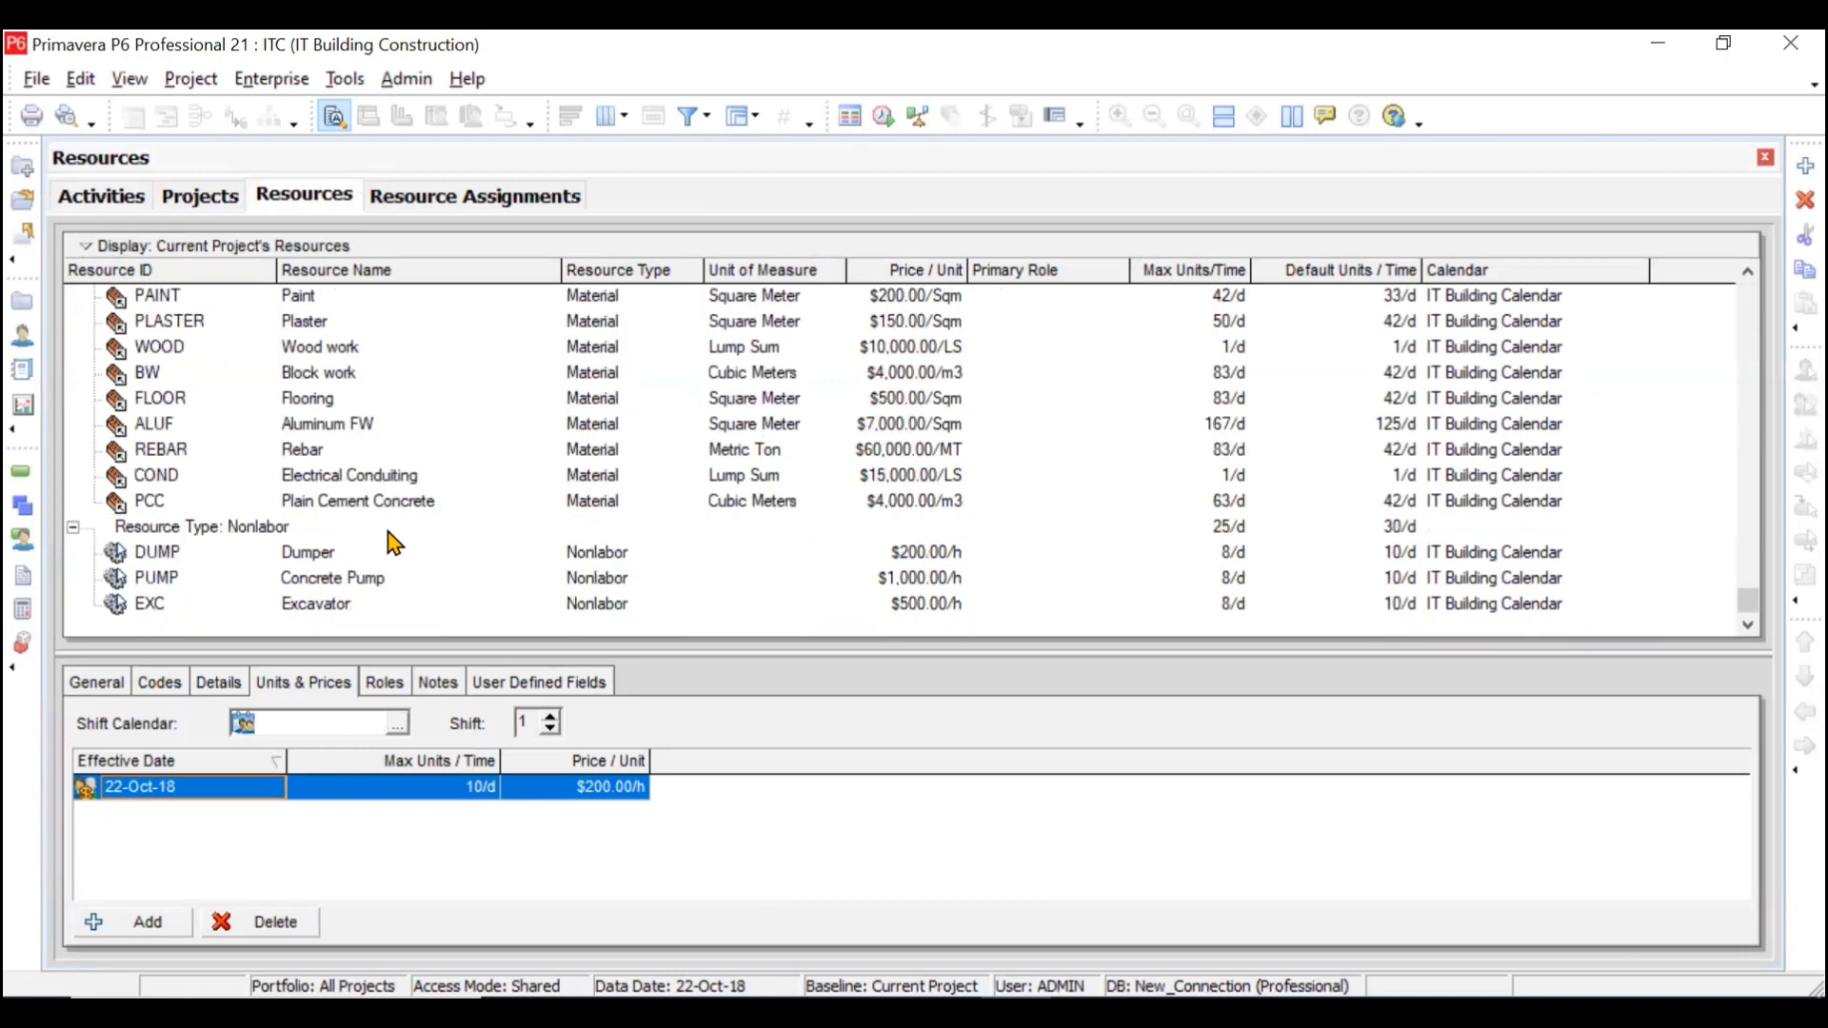
scroll(384, 522, up, 5)
Step: Change the Group and Sort grouping field from Resource Type to Calendar
click(738, 125)
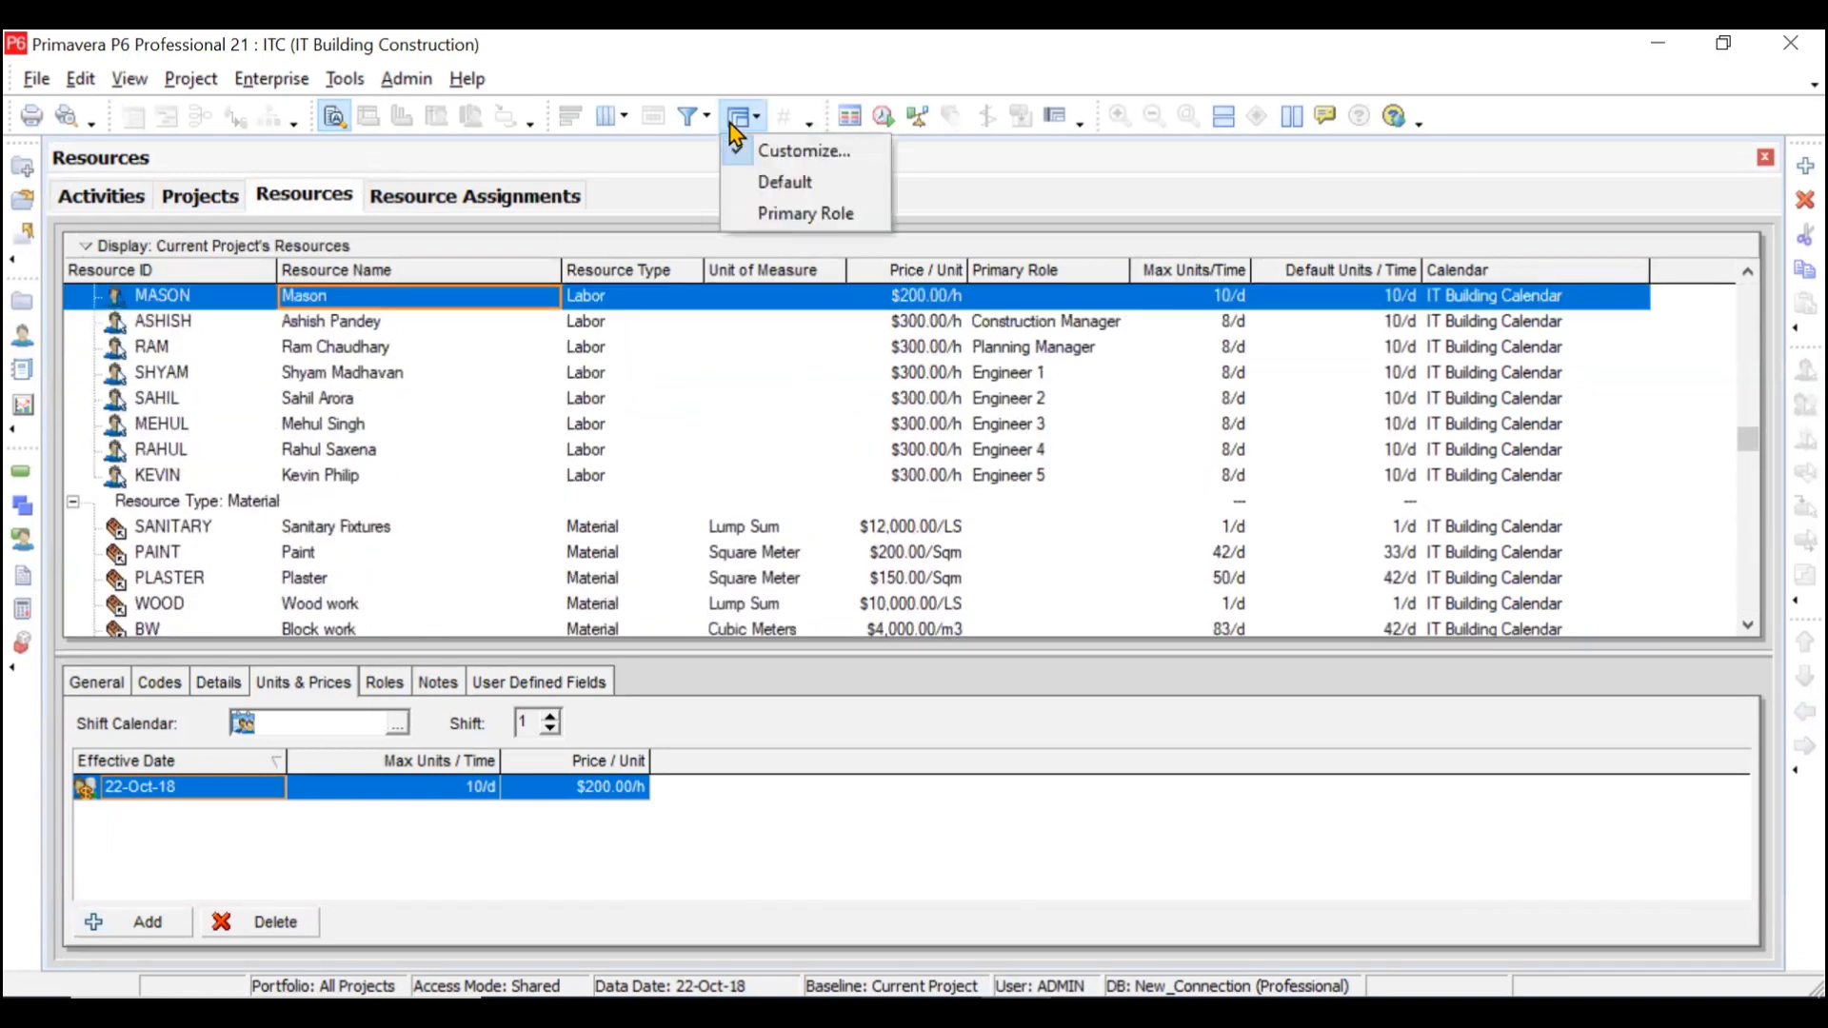
click(805, 154)
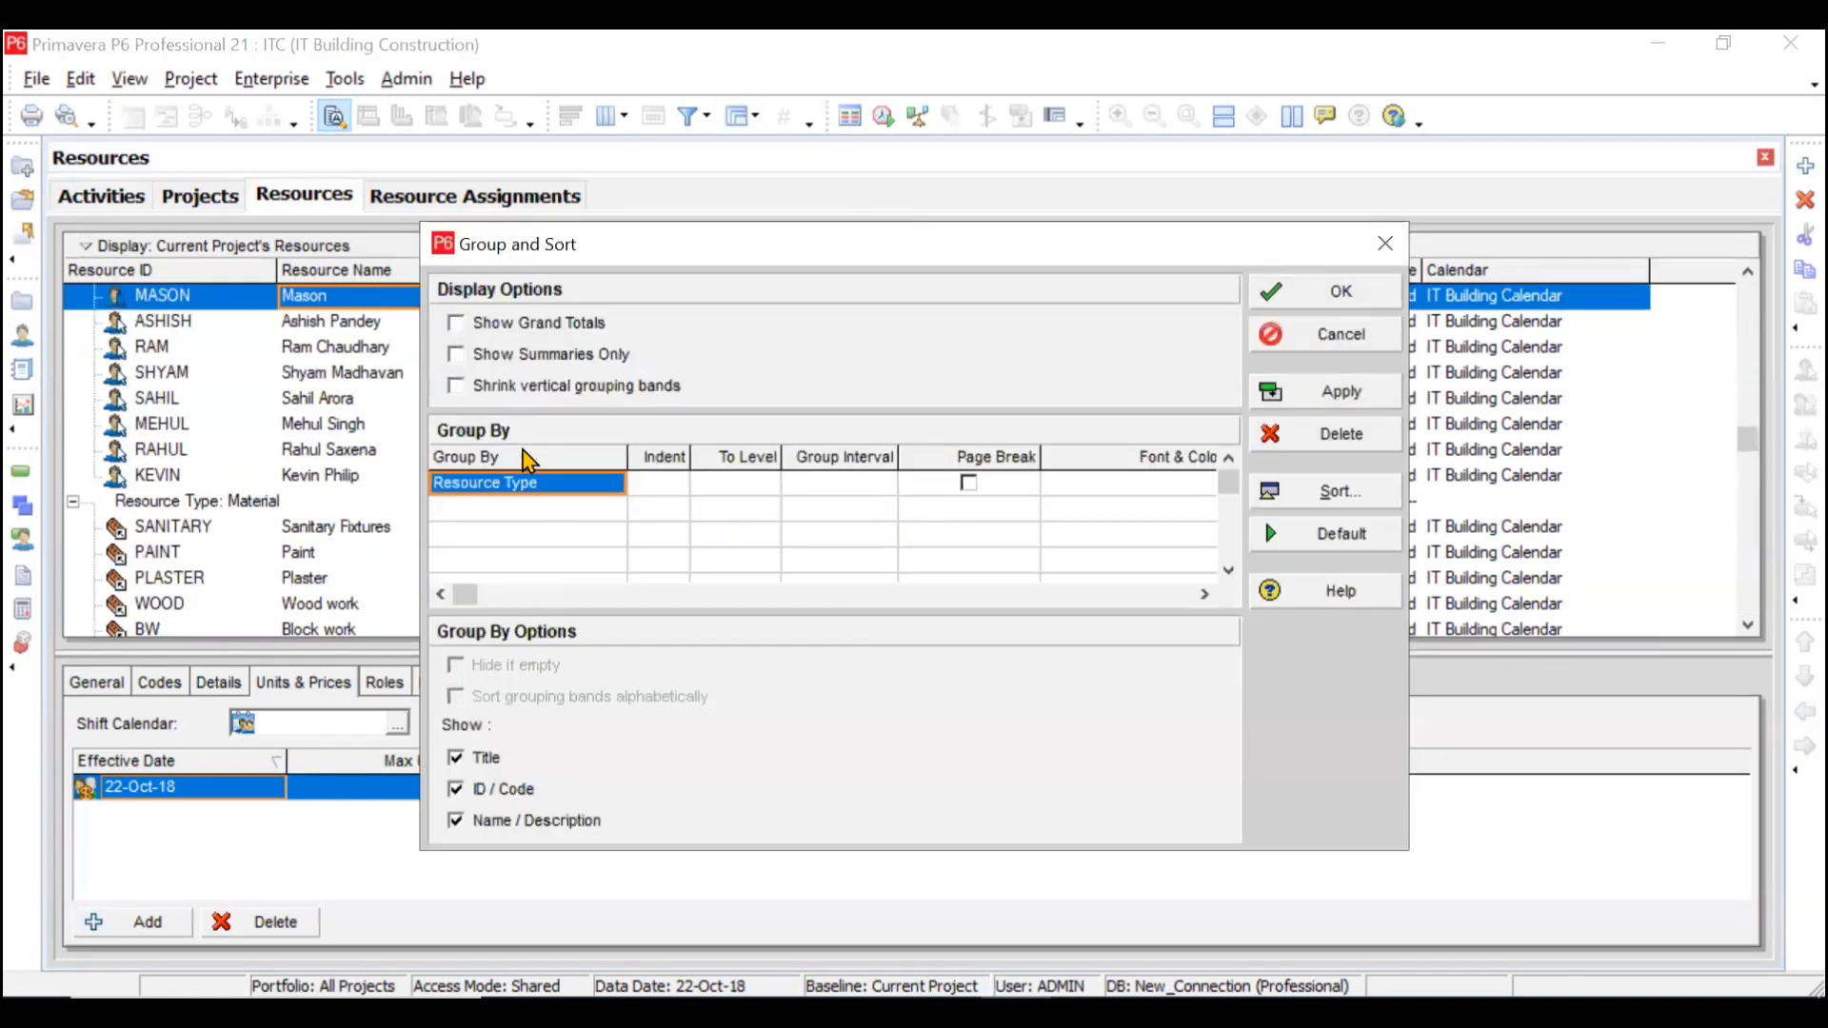
click(529, 488)
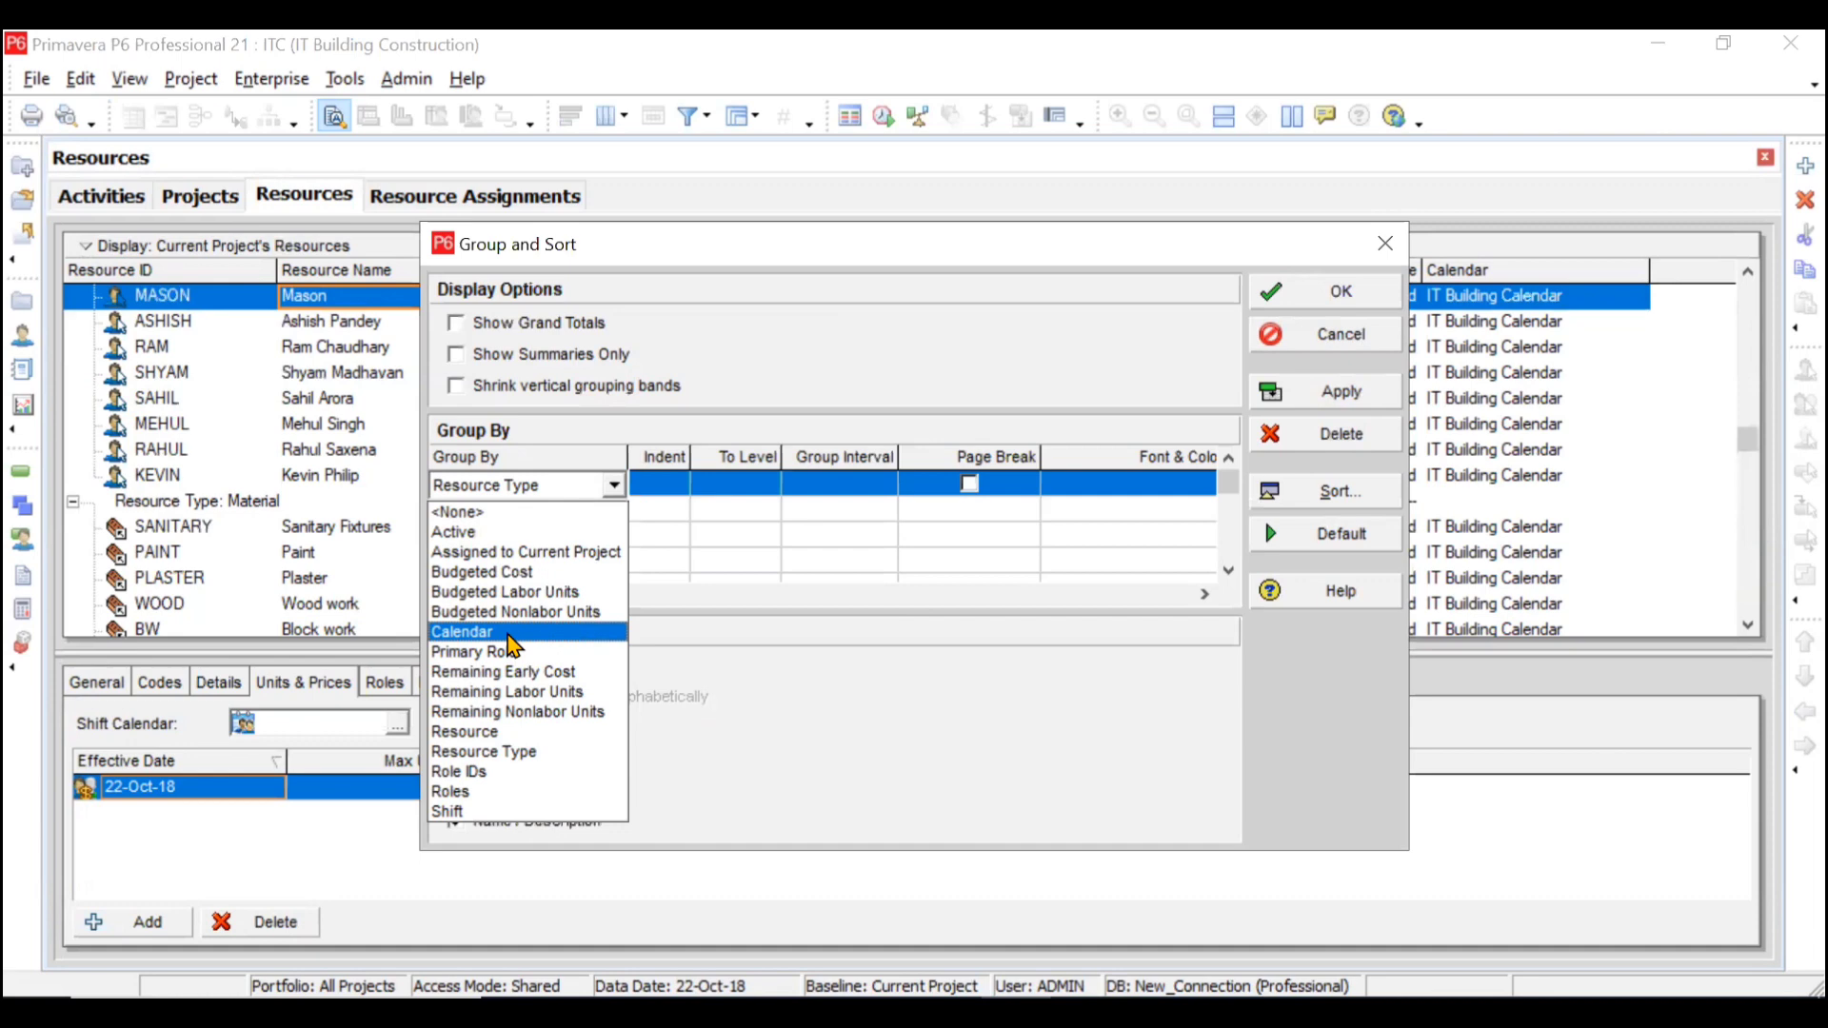
click(509, 634)
click(1287, 292)
scroll(556, 391, up, 3)
scroll(556, 390, down, 6)
Step: Inspect the Plastering crew calendar and IT Building Calendar bands and the Plastering Mason resource
click(286, 583)
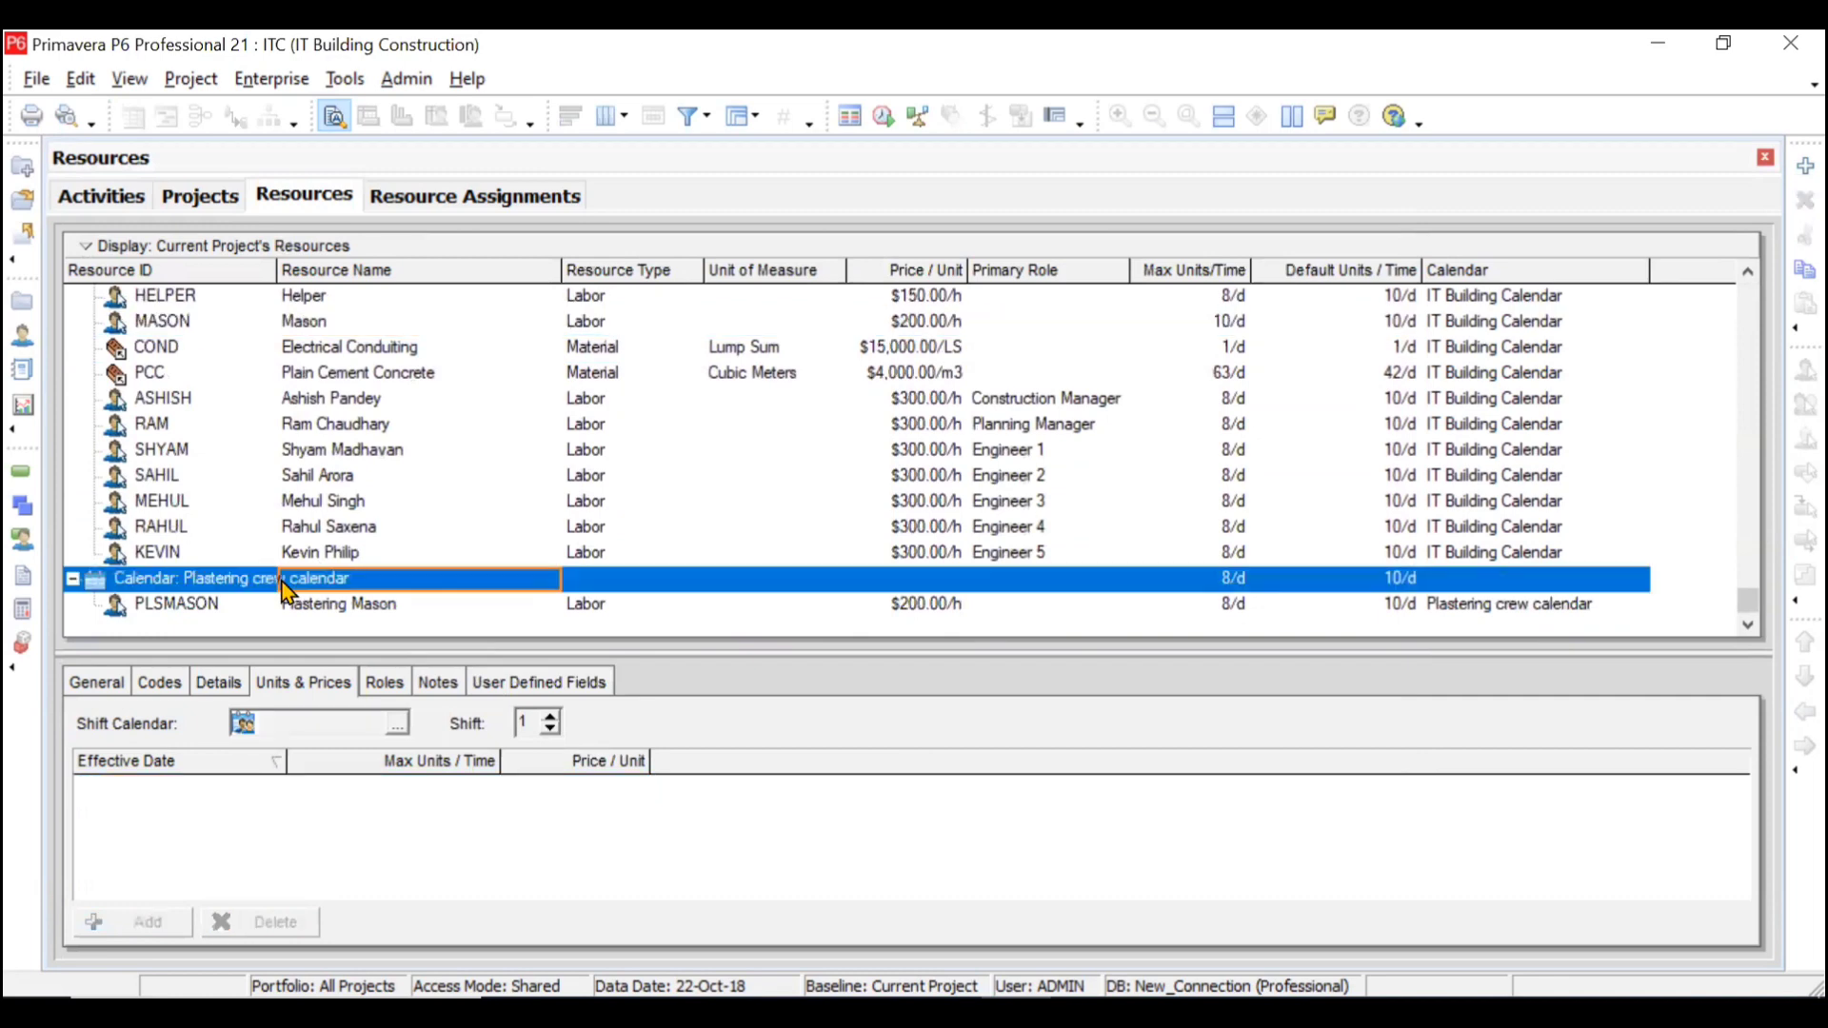
click(282, 607)
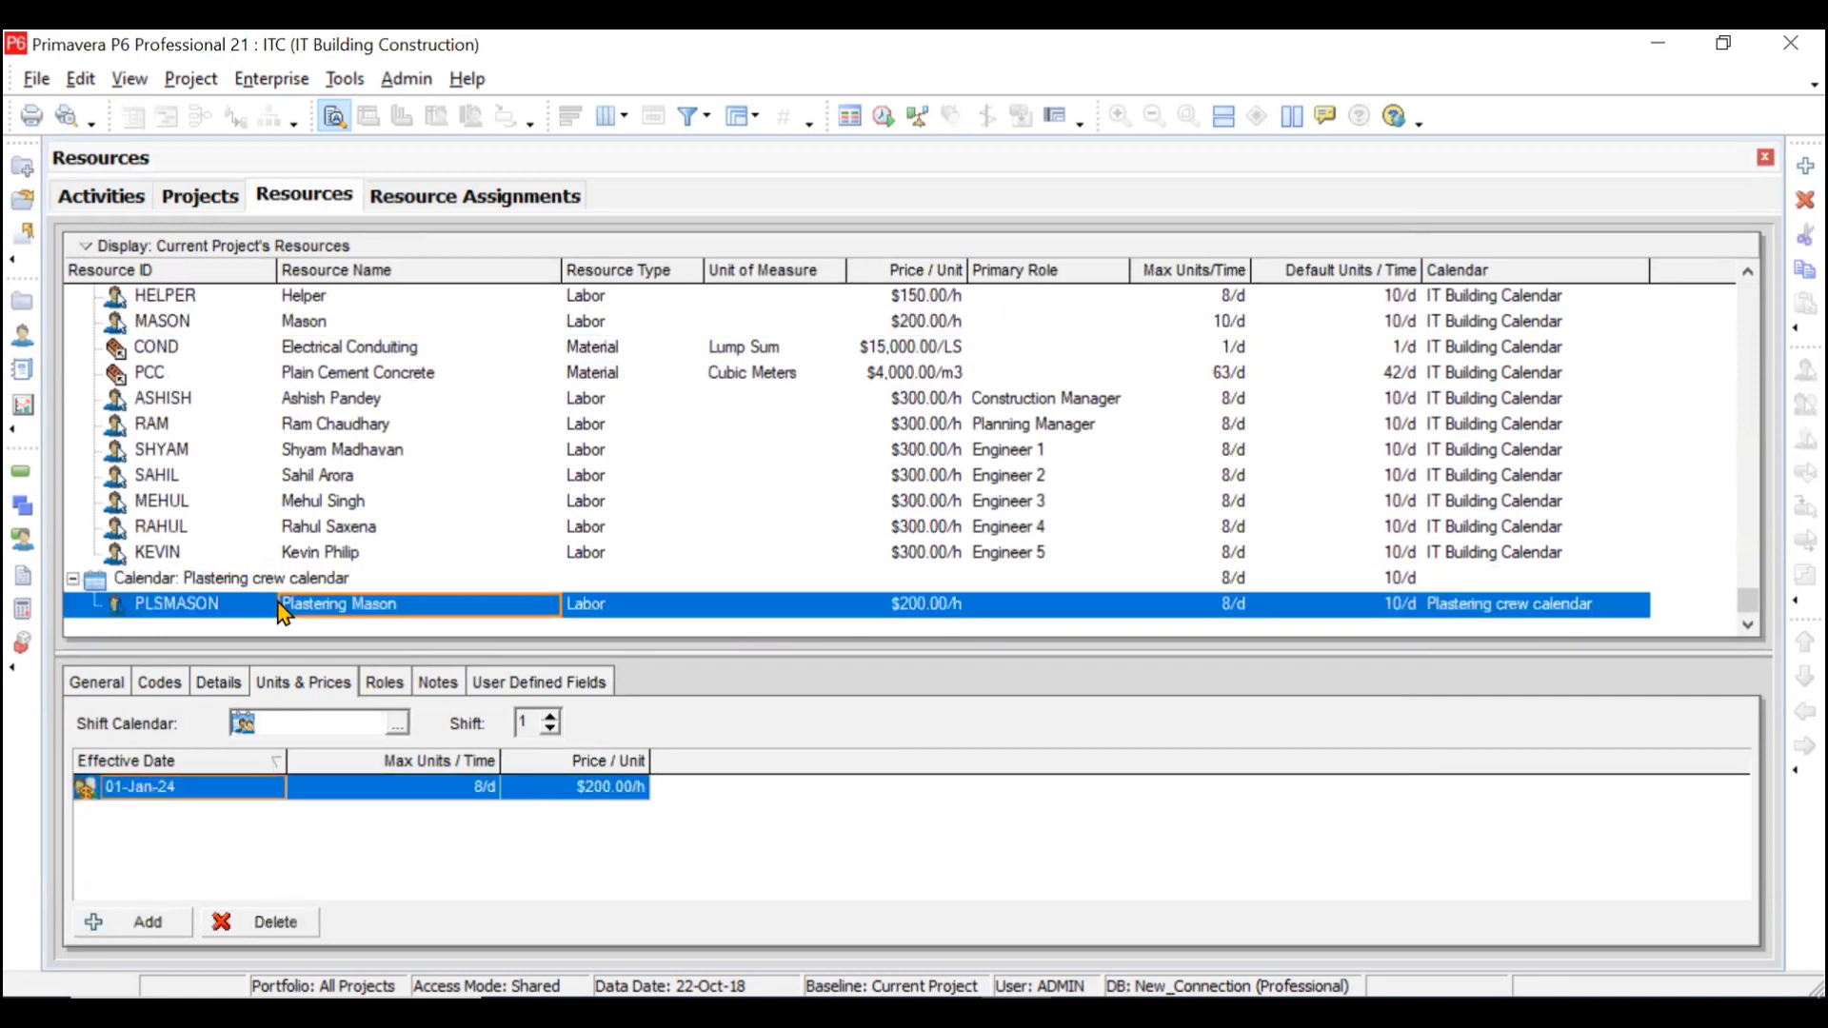
click(335, 583)
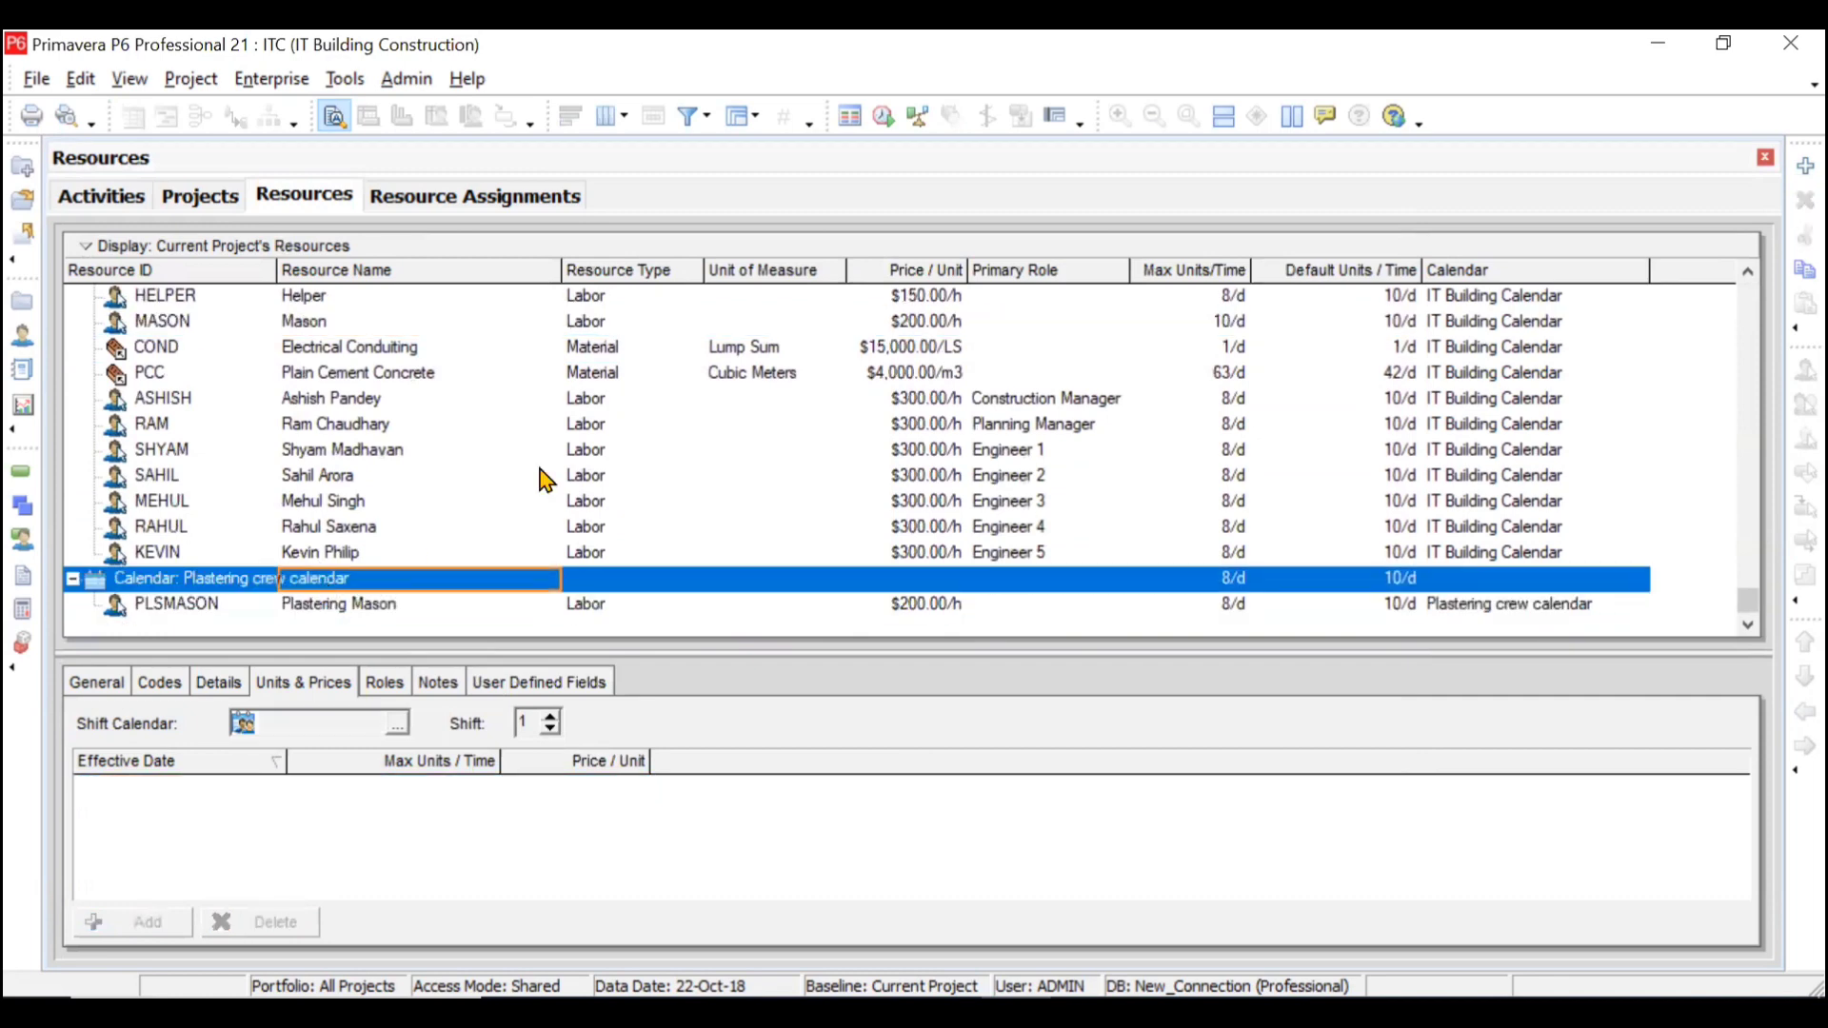
scroll(669, 403, up, 6)
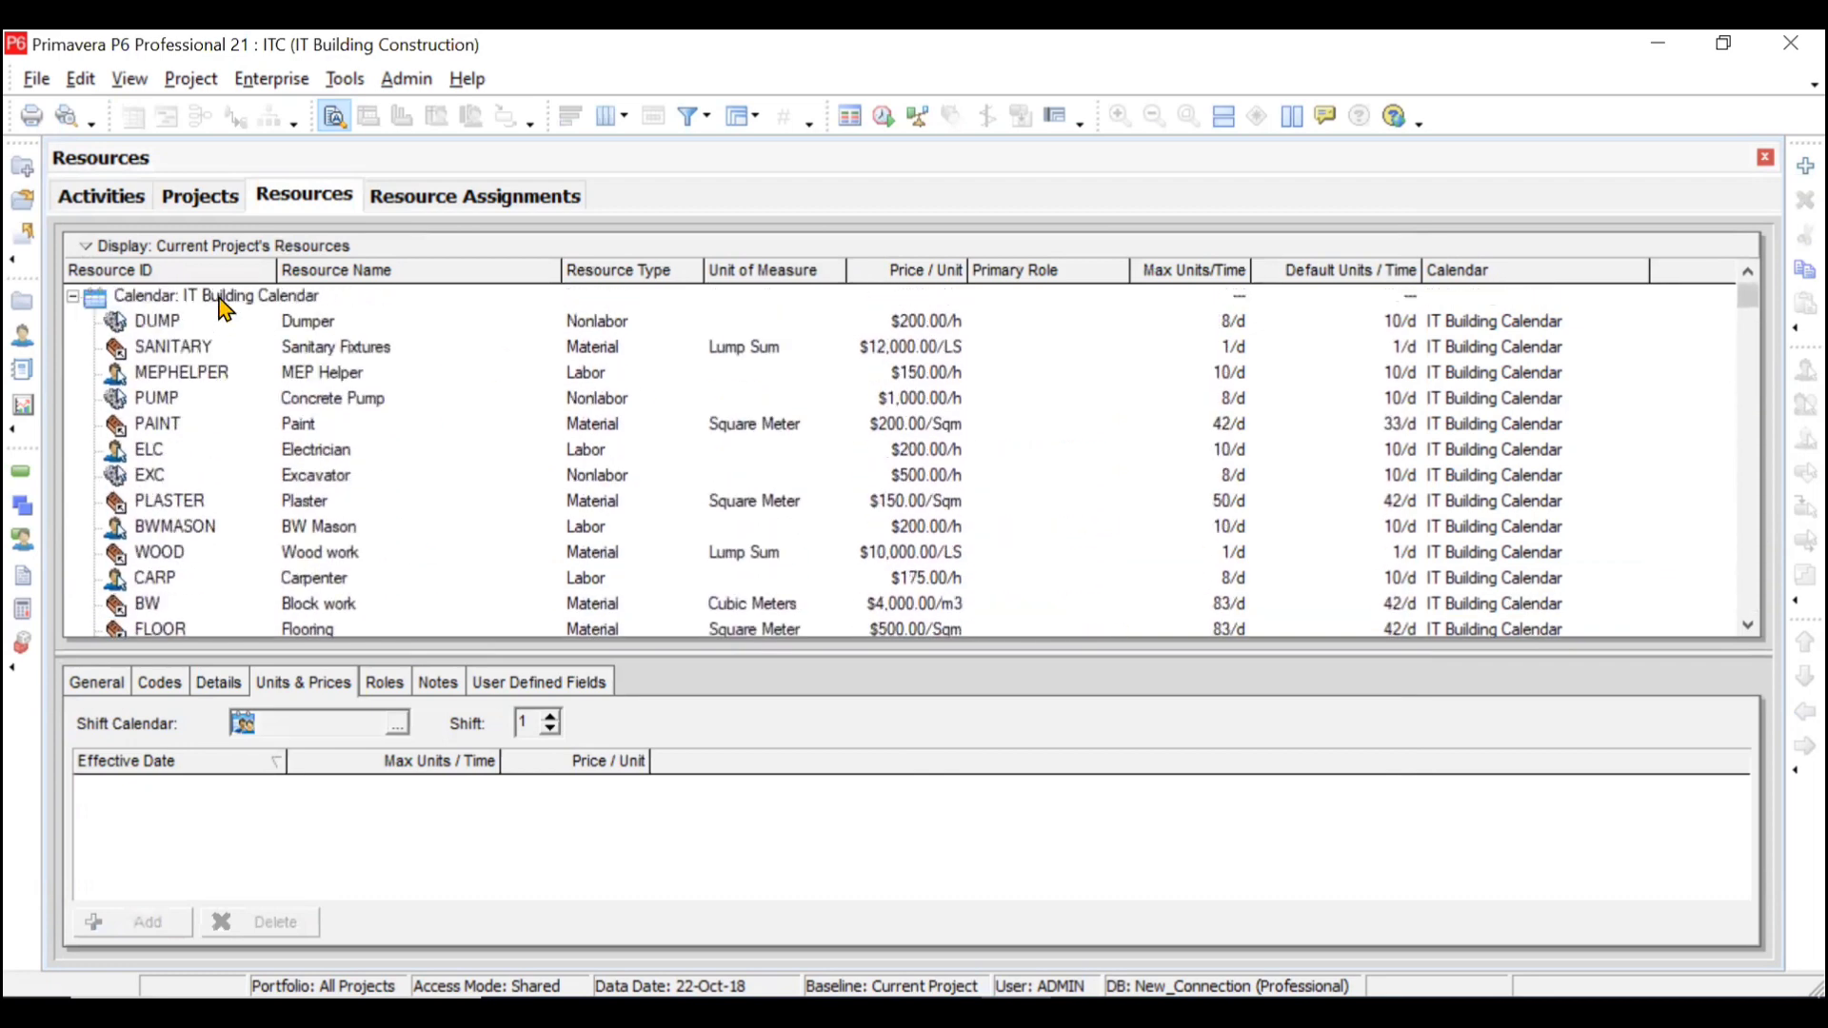
click(221, 296)
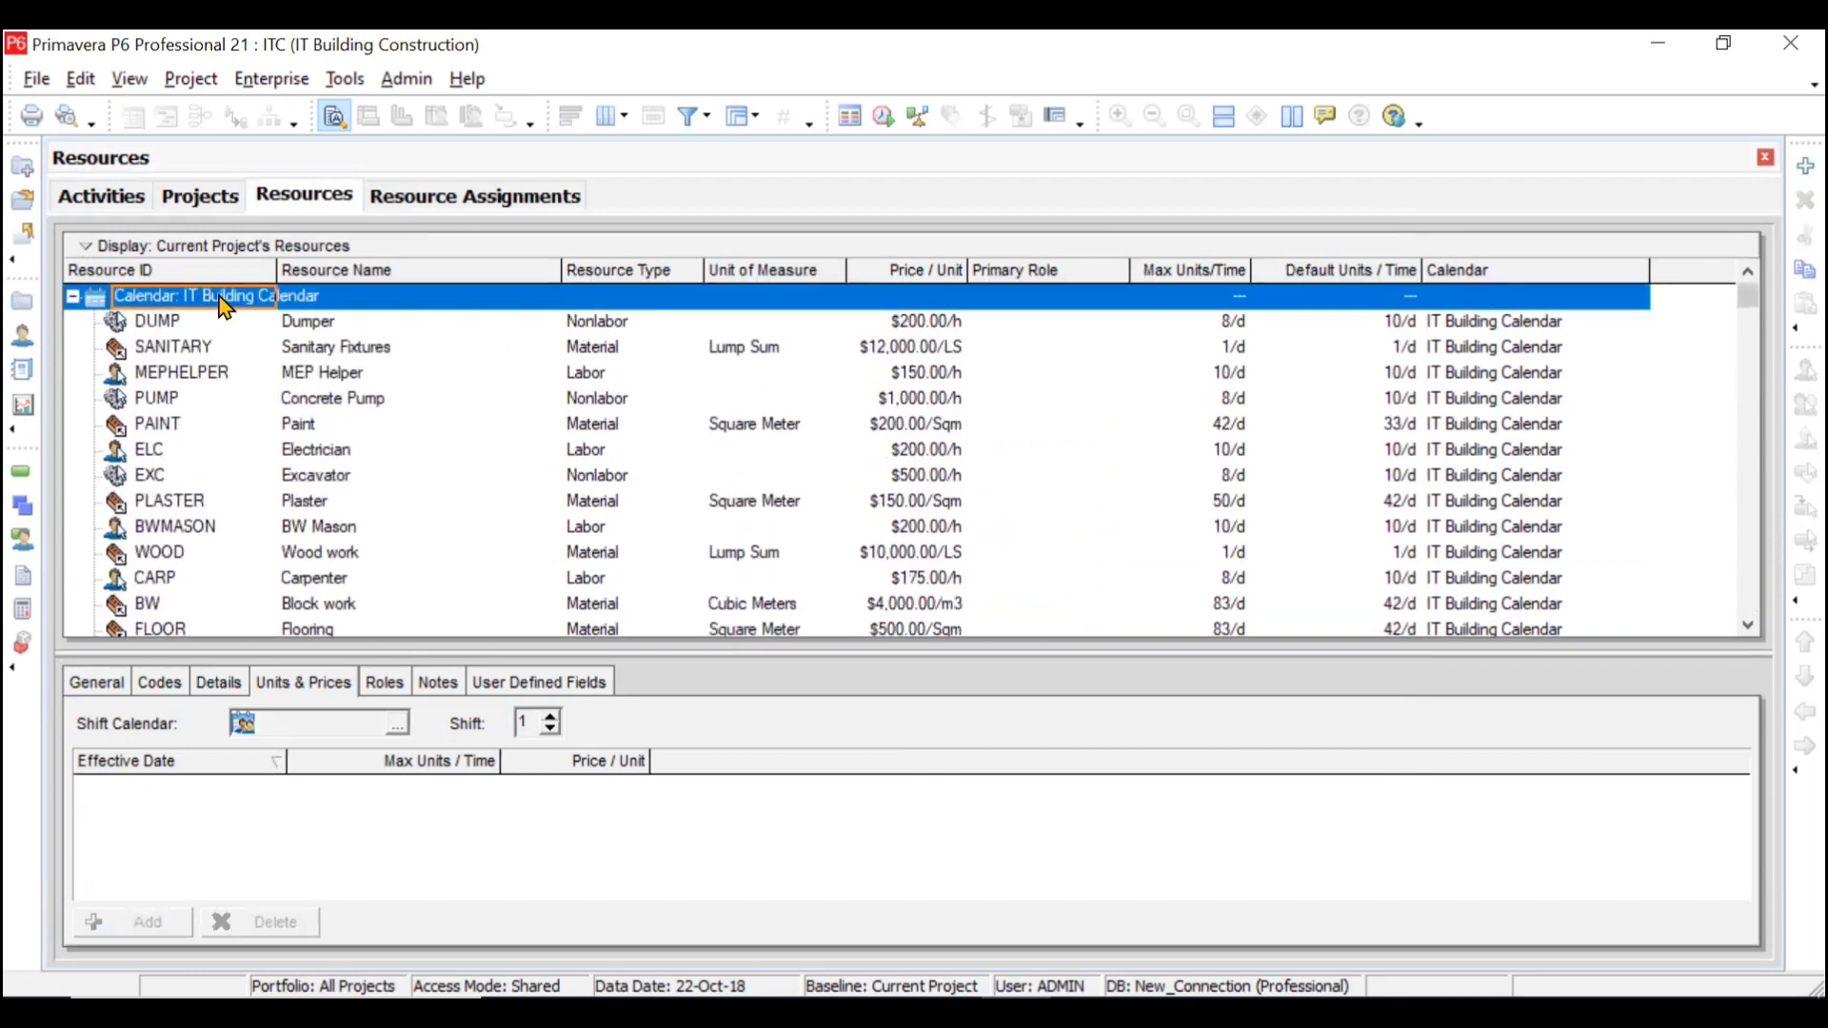
click(737, 119)
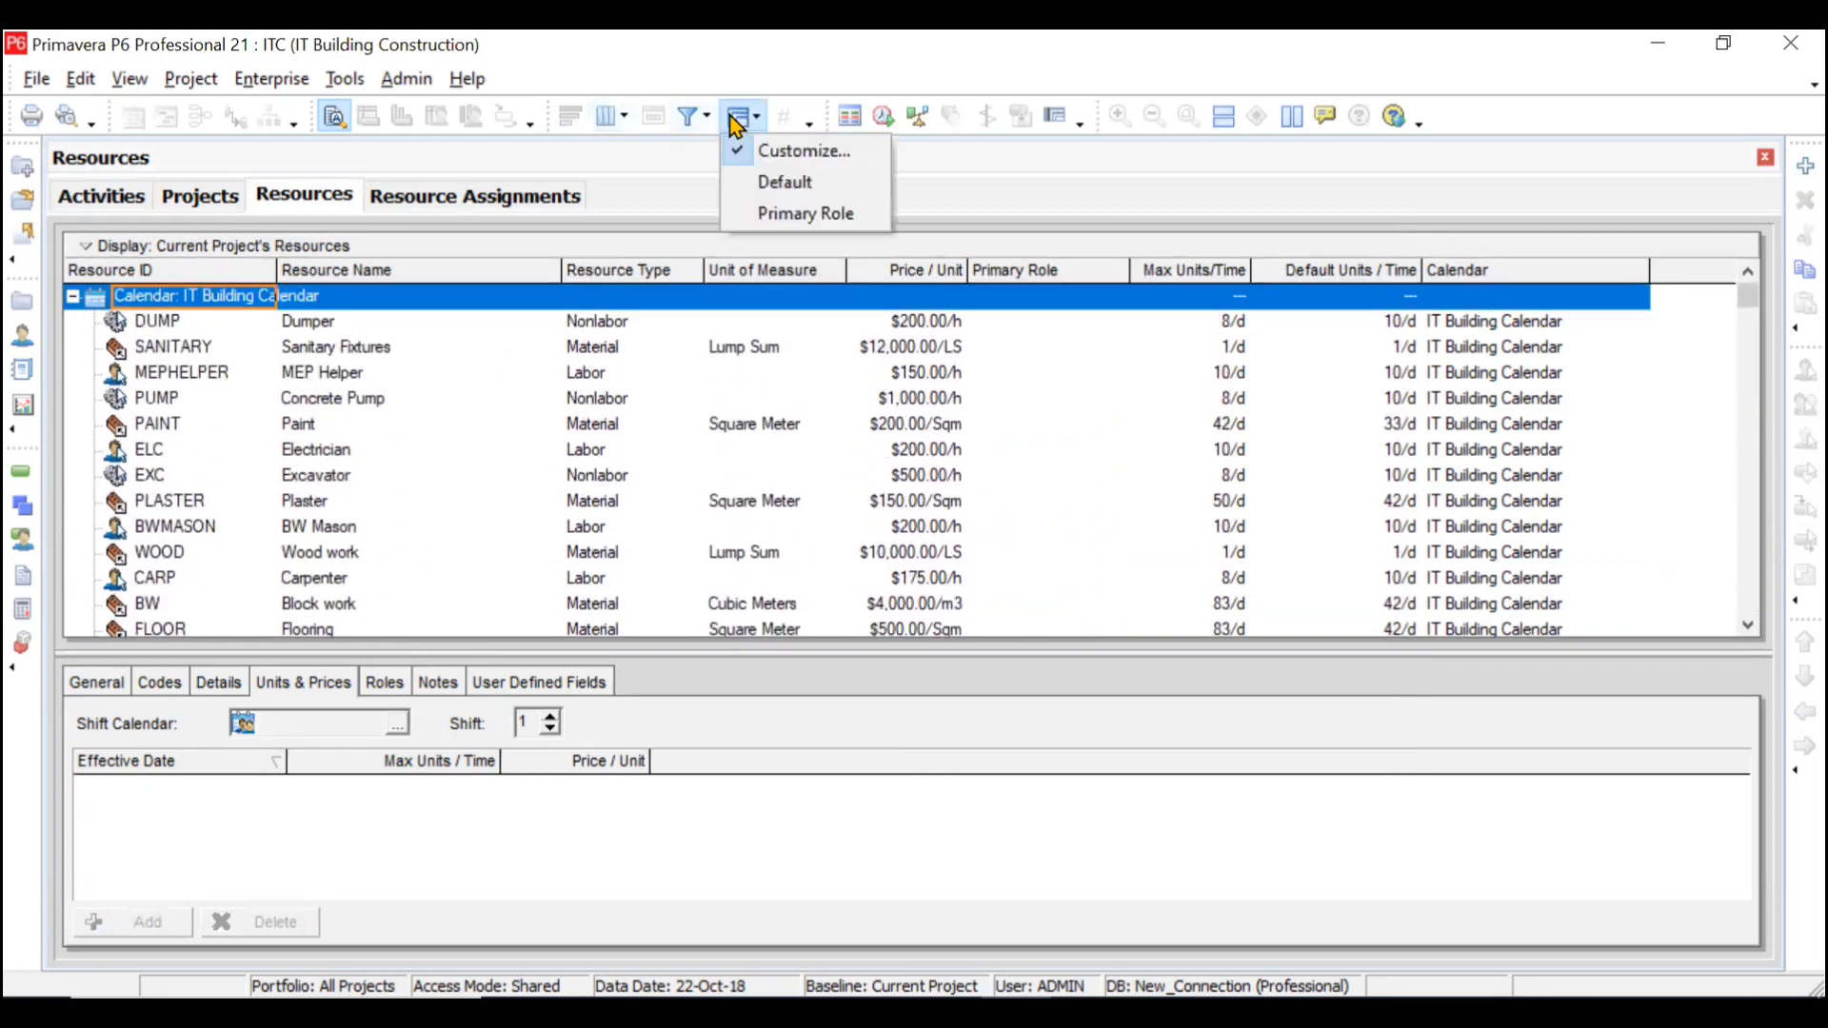
click(780, 182)
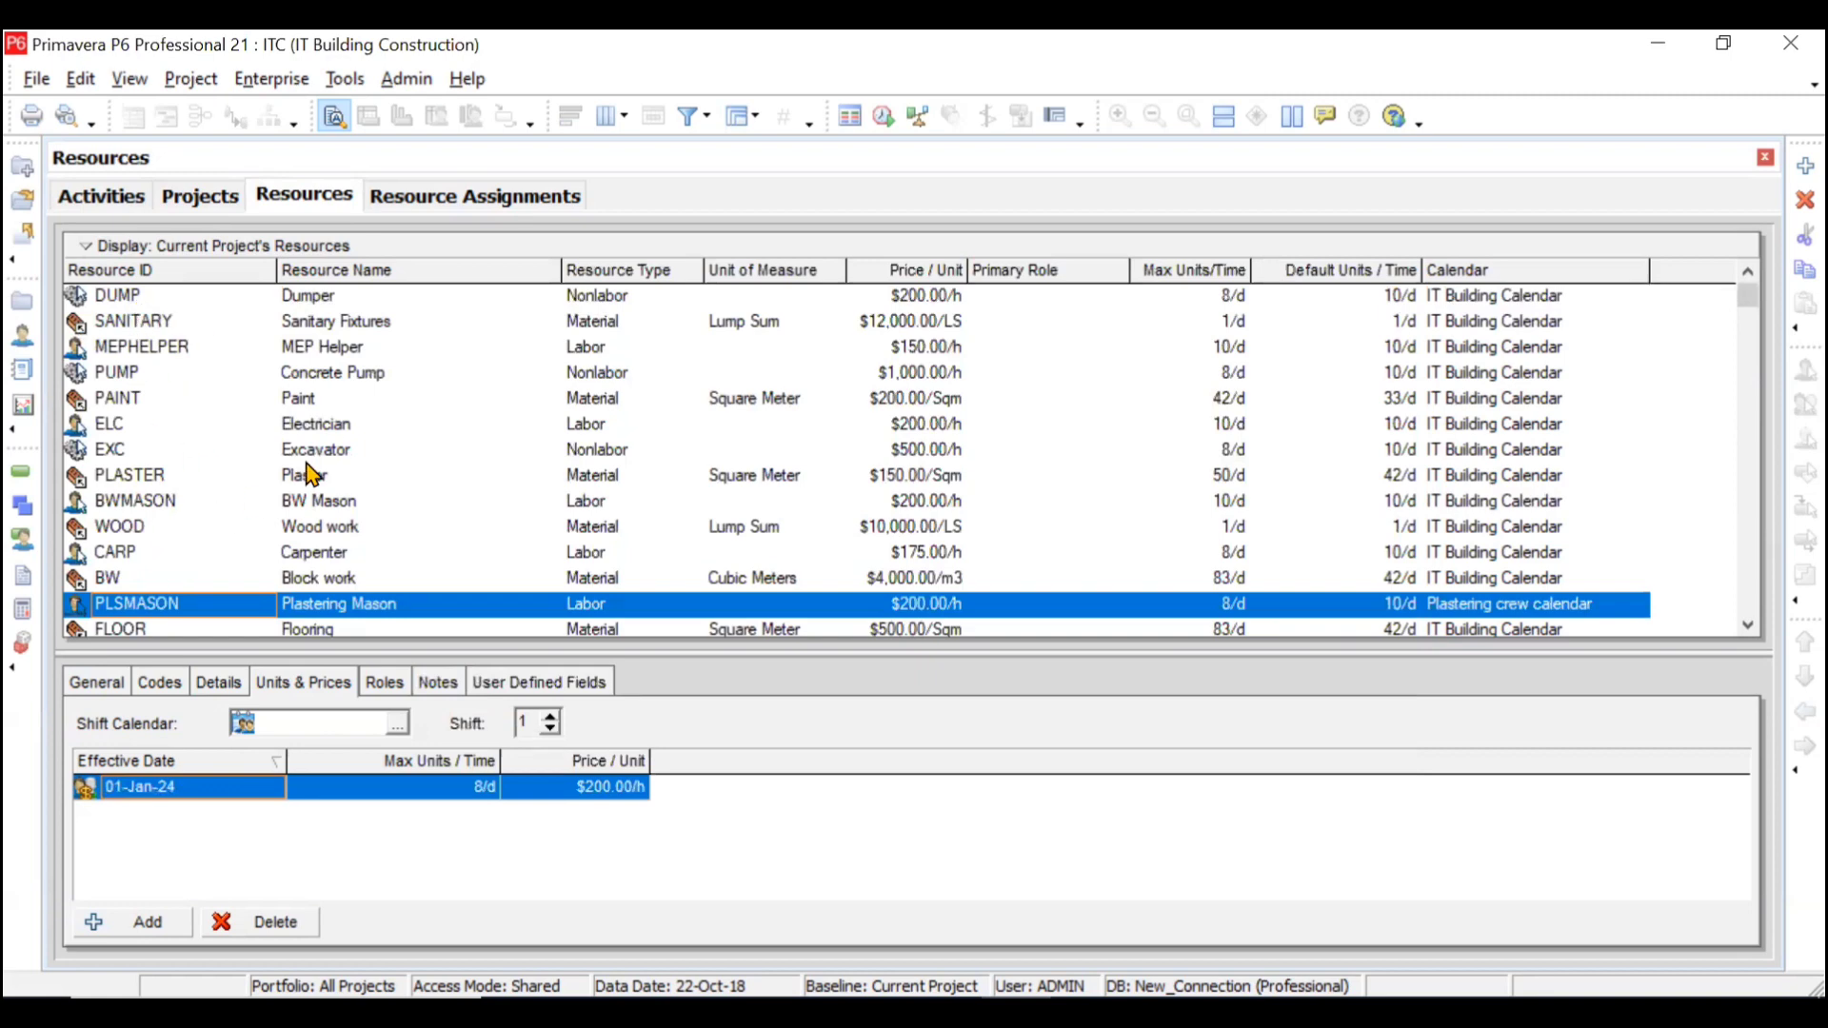
click(345, 426)
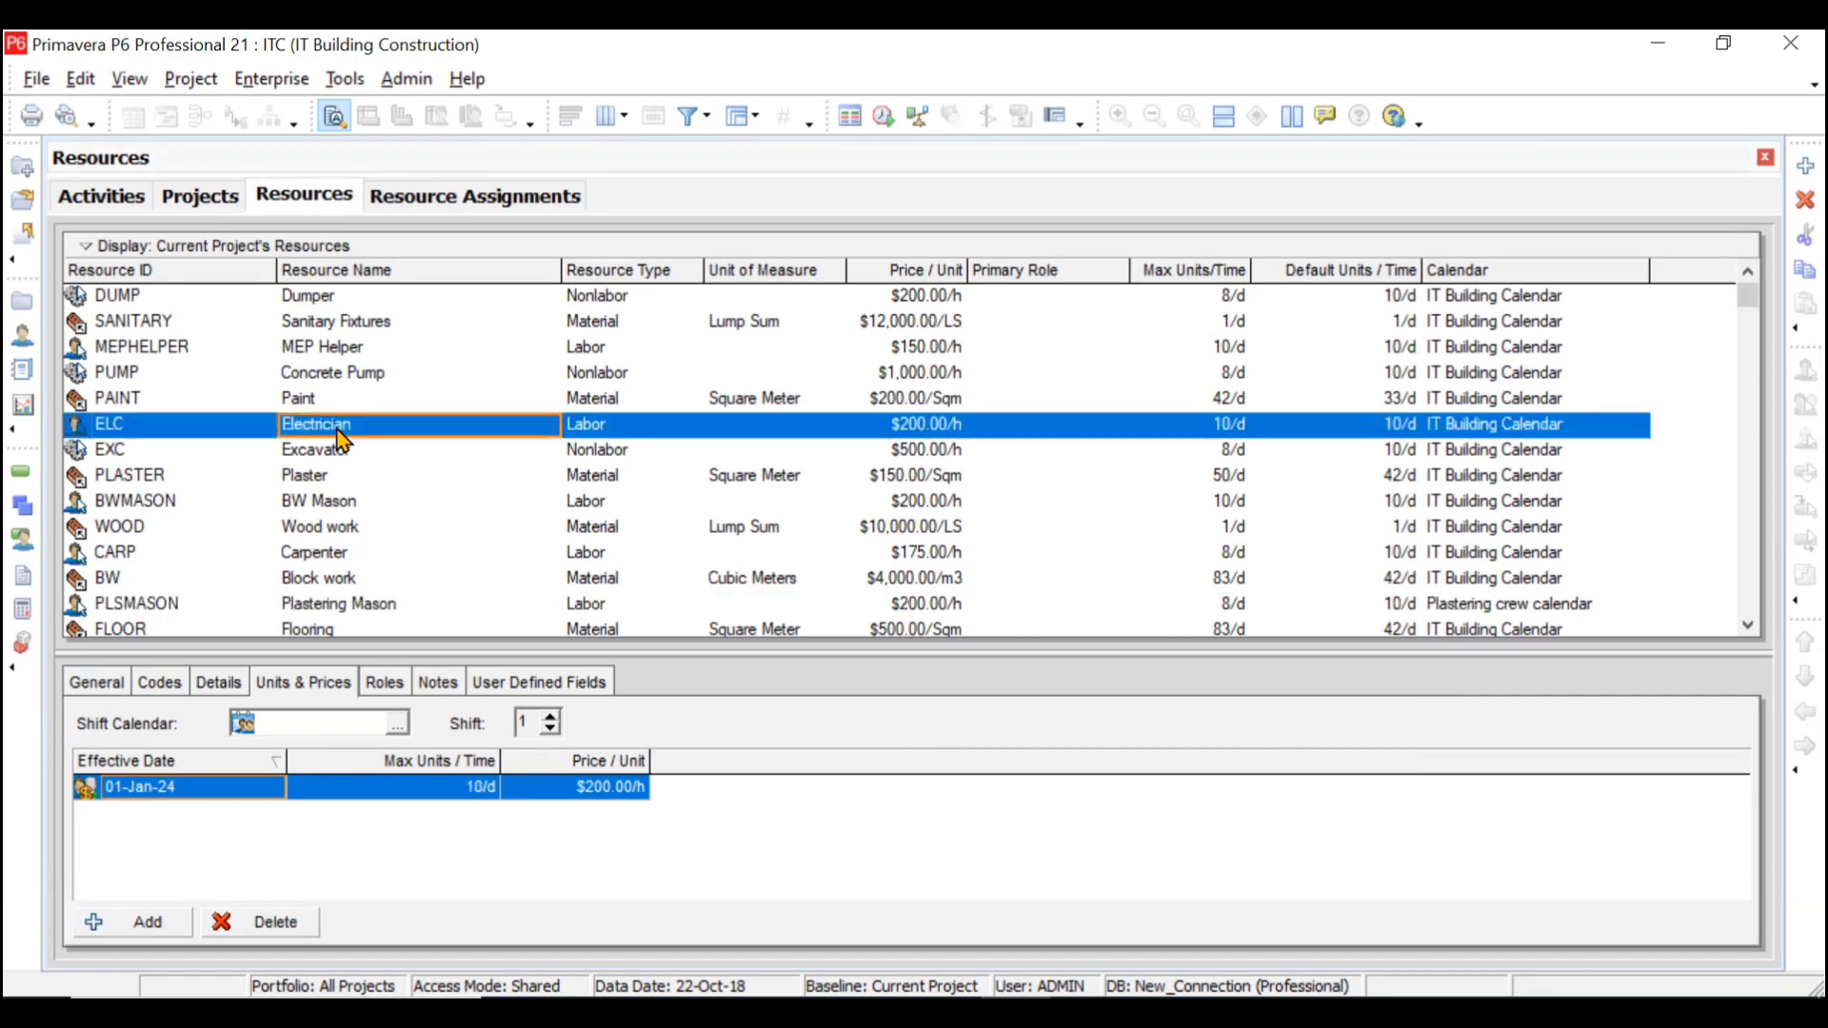
click(345, 352)
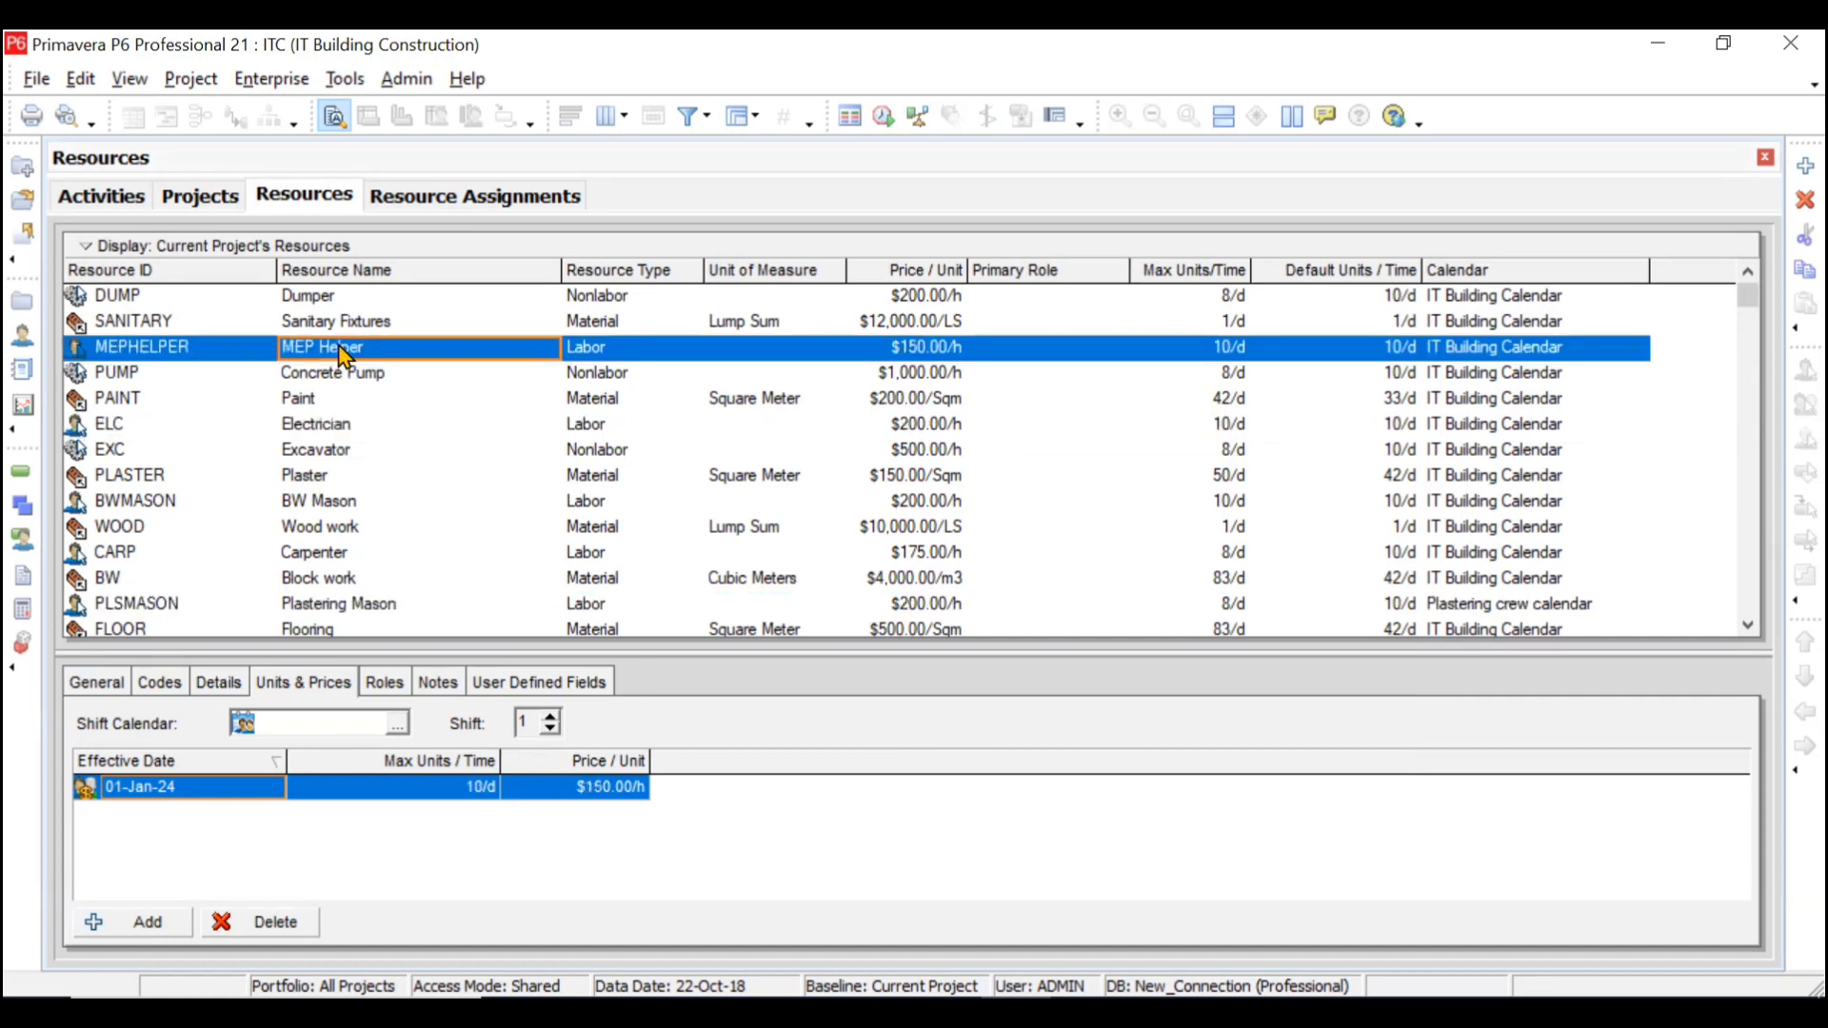
scroll(344, 359, down, 2)
scroll(345, 360, up, 2)
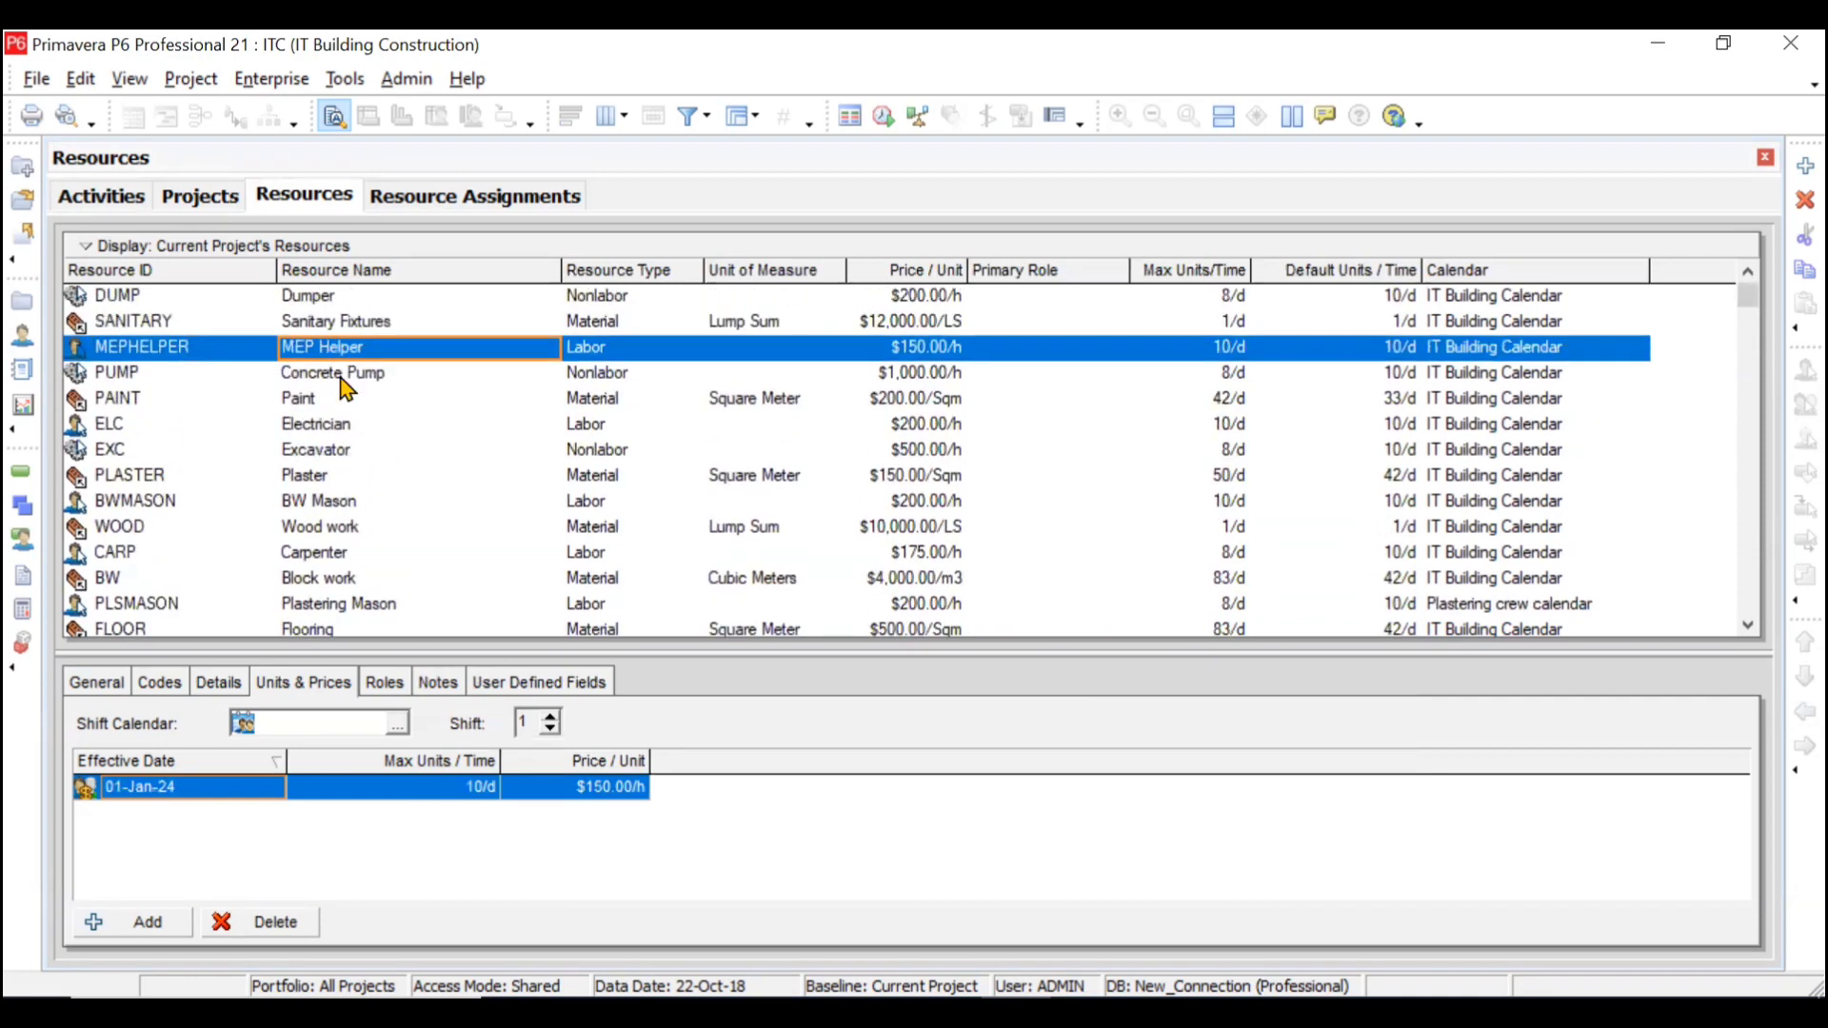
click(376, 486)
click(373, 552)
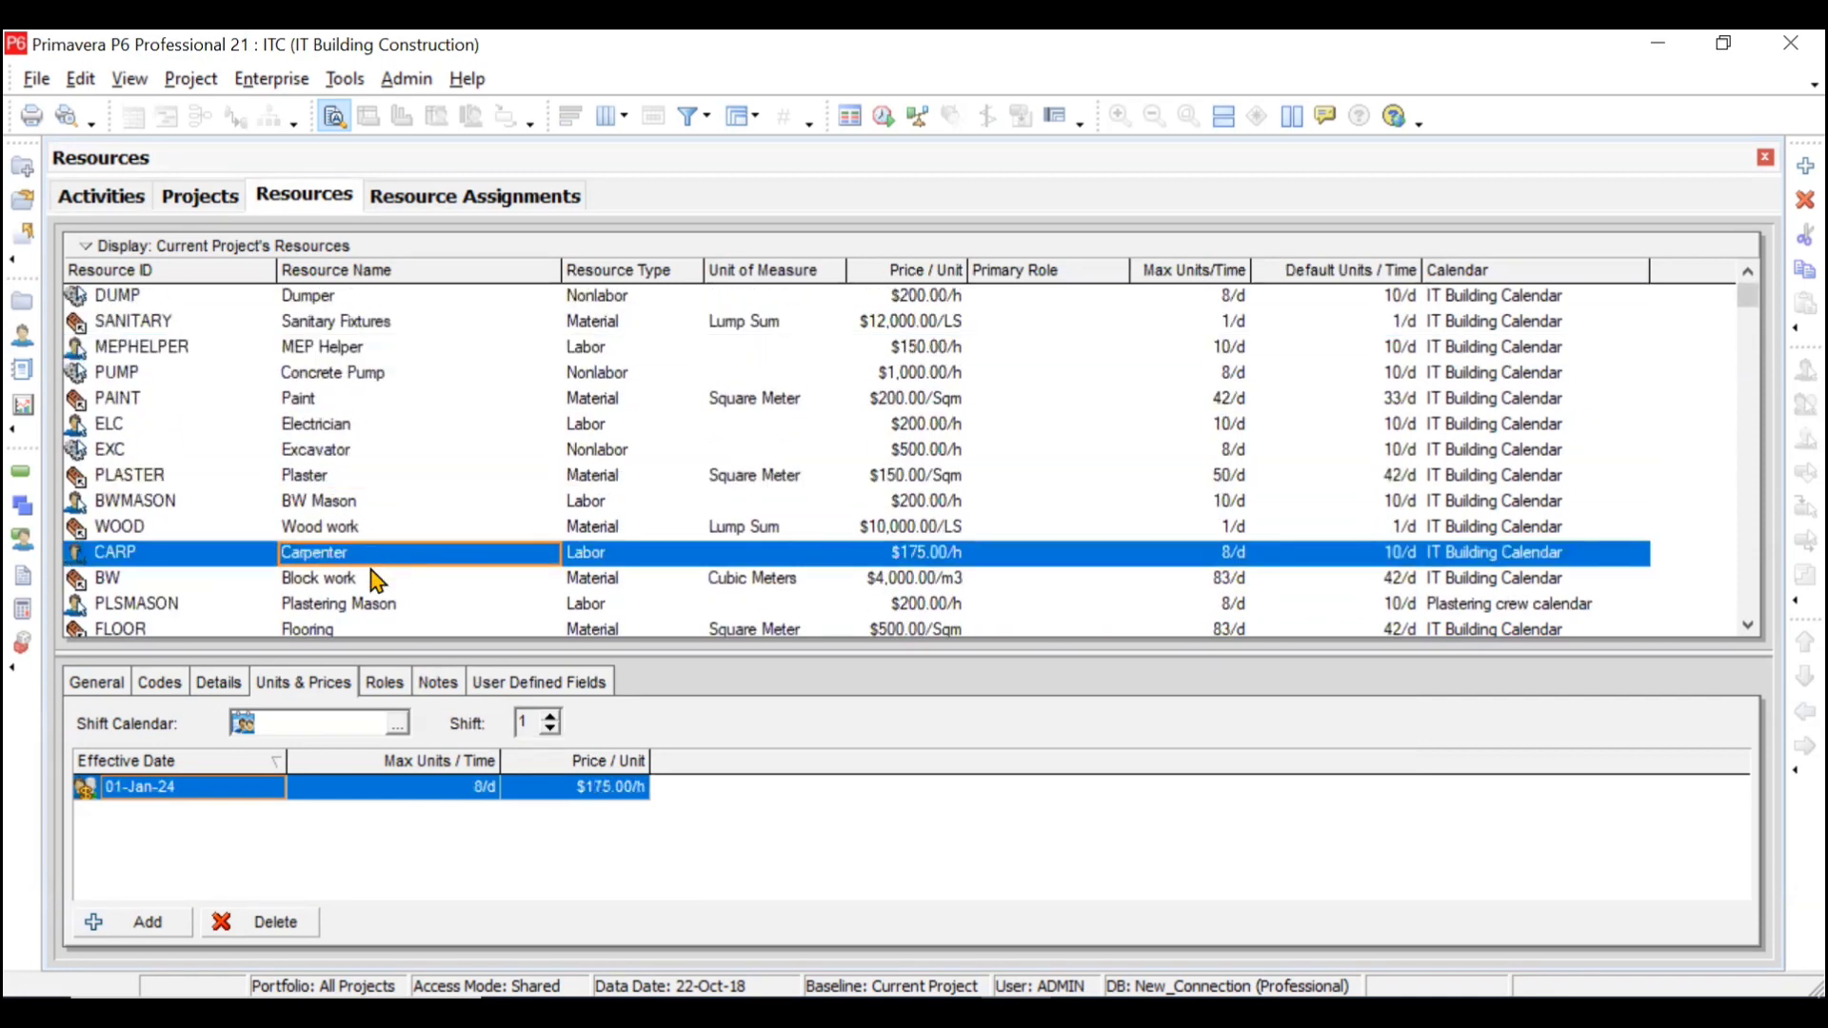
click(395, 609)
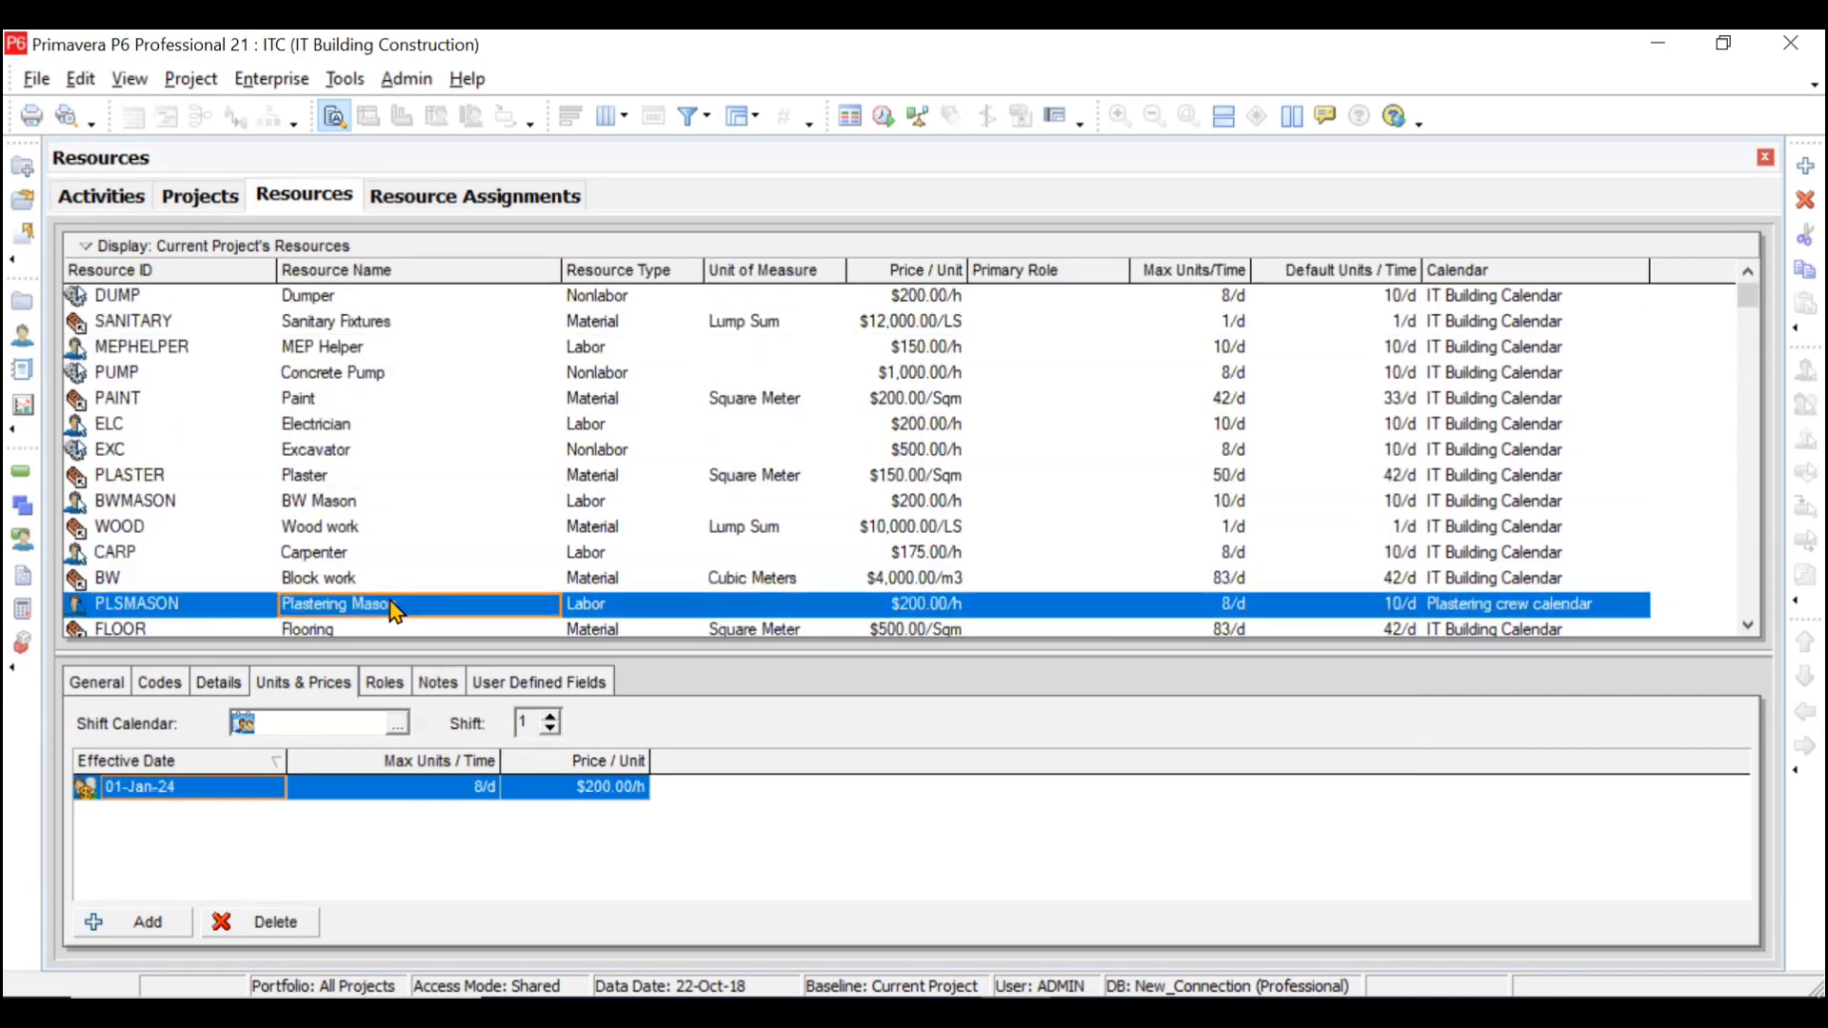
scroll(392, 605, down, 3)
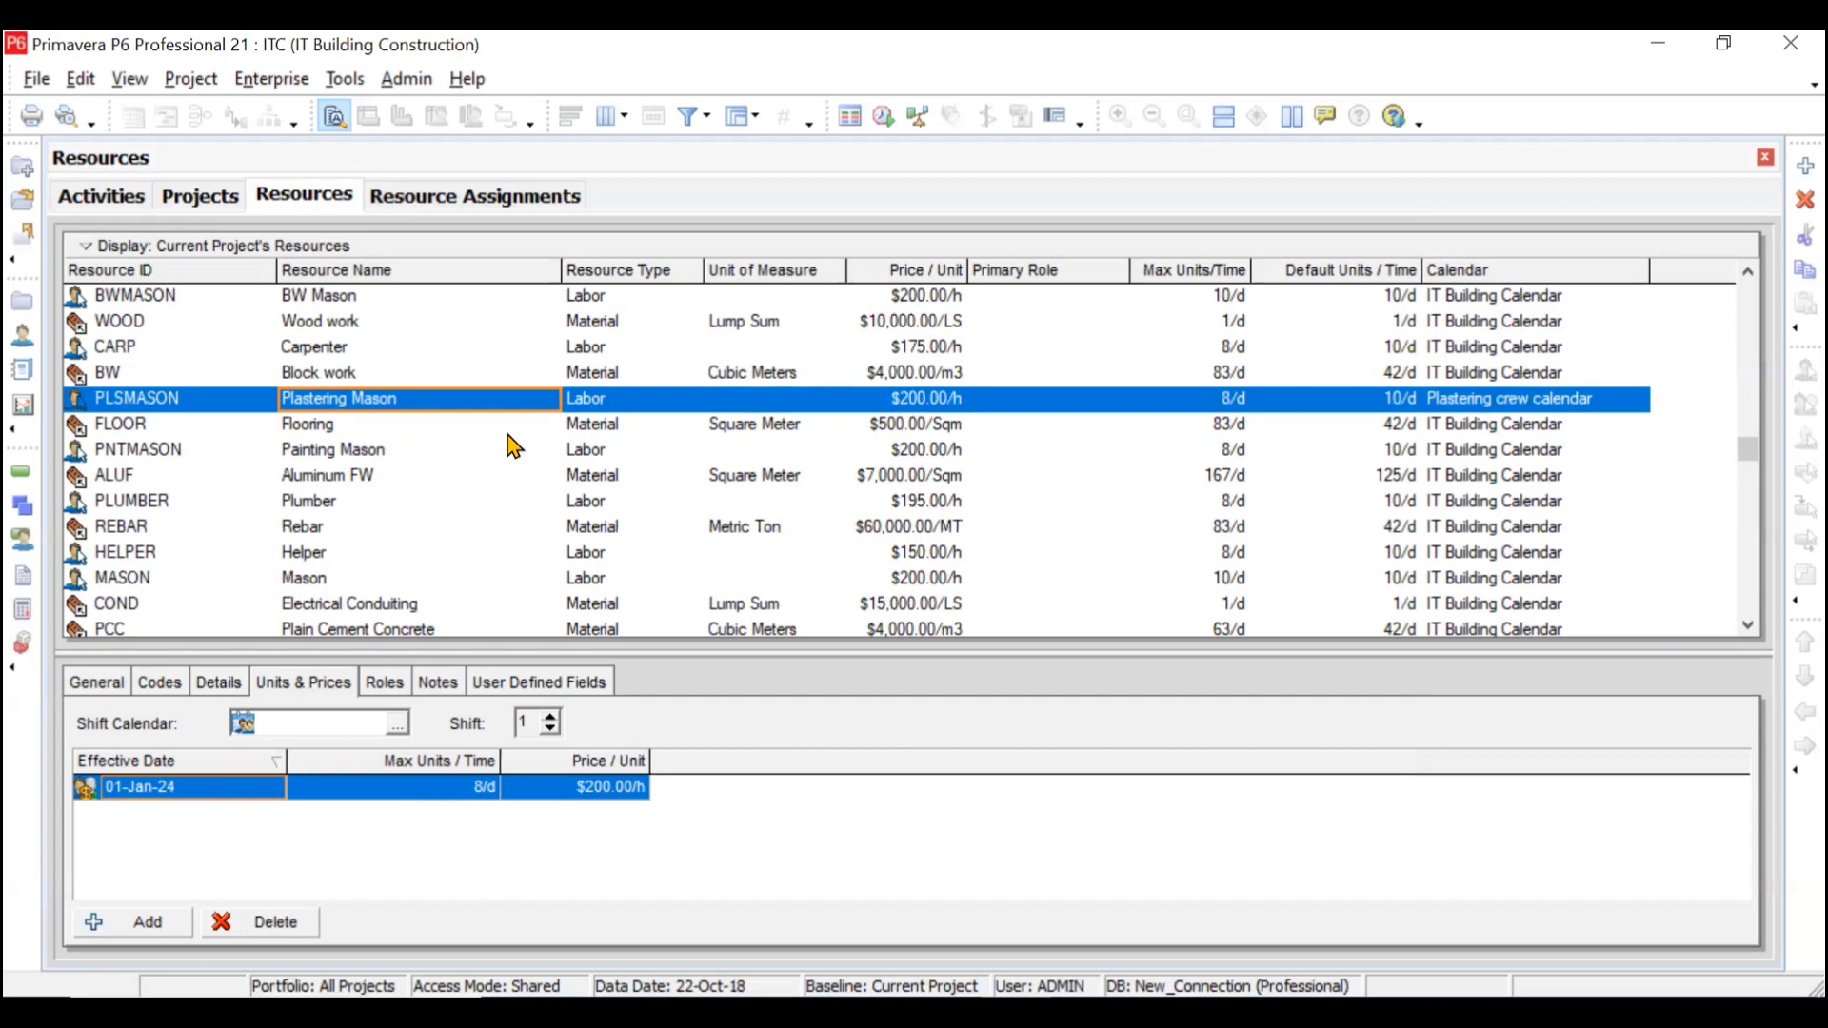
Step: Open Enterprise > Resource Codes and dismiss the notice that no codes exist
click(275, 78)
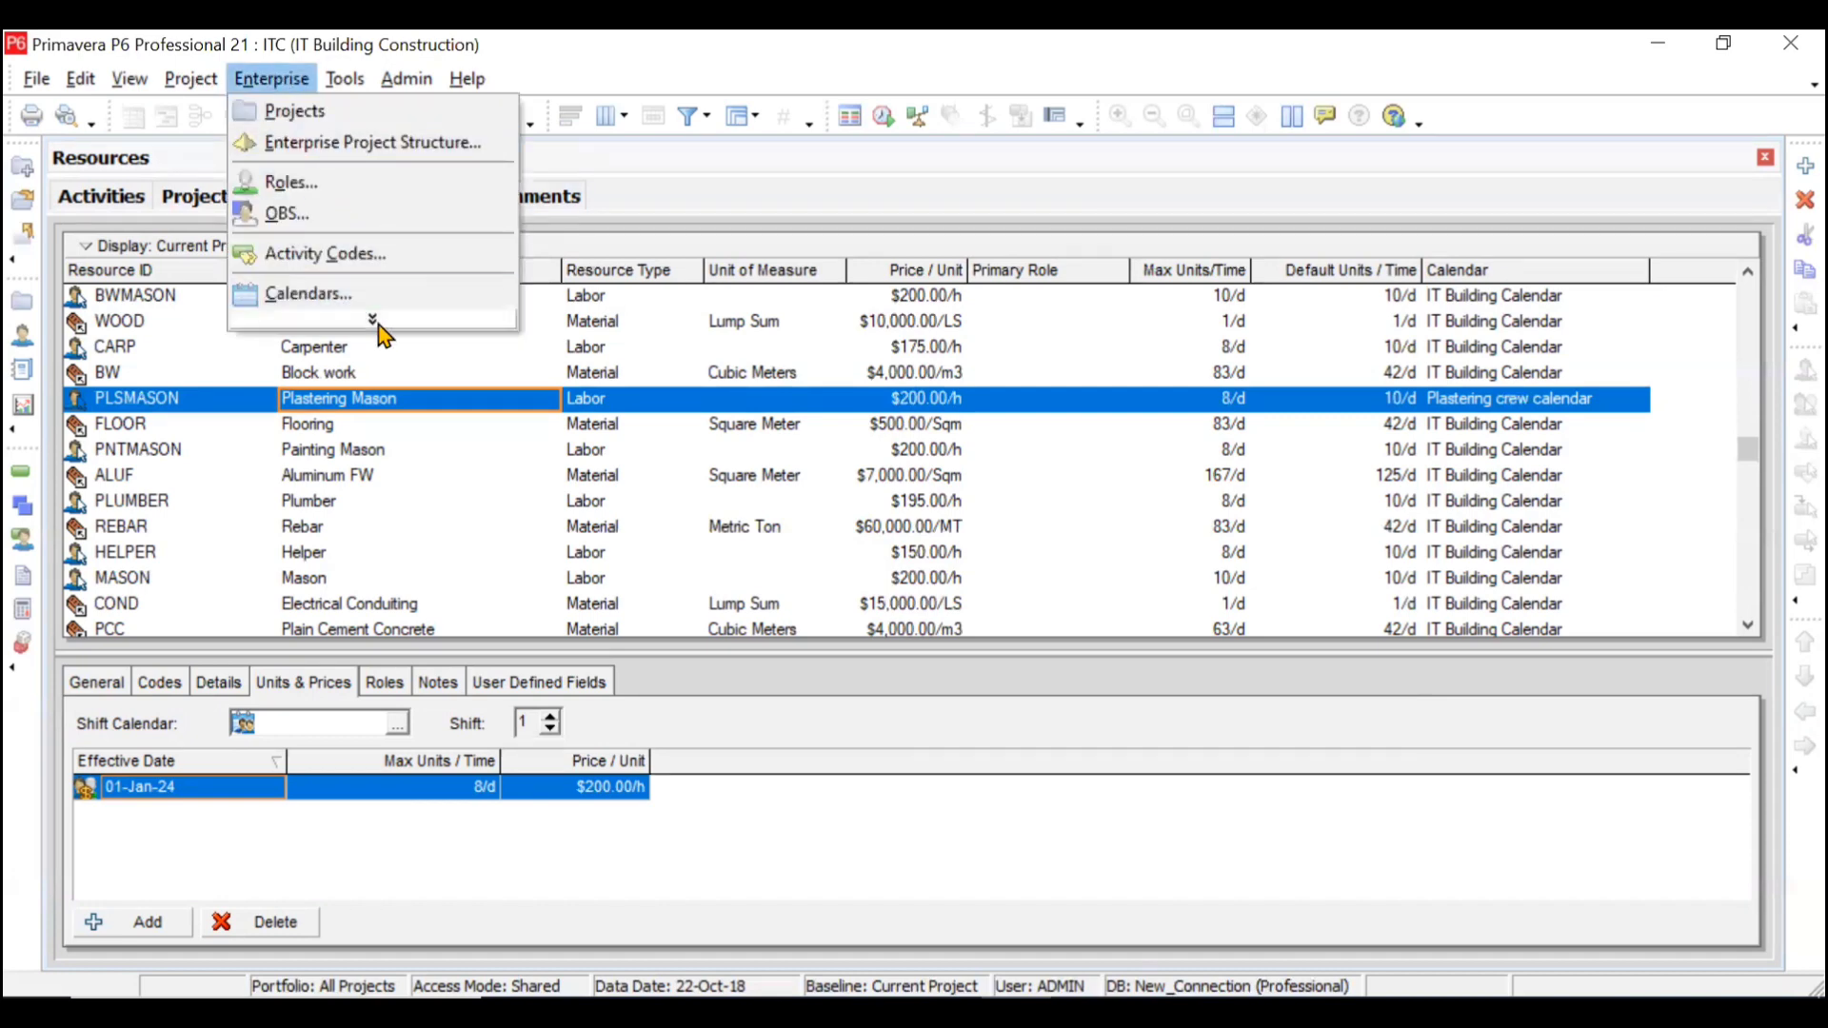
click(379, 327)
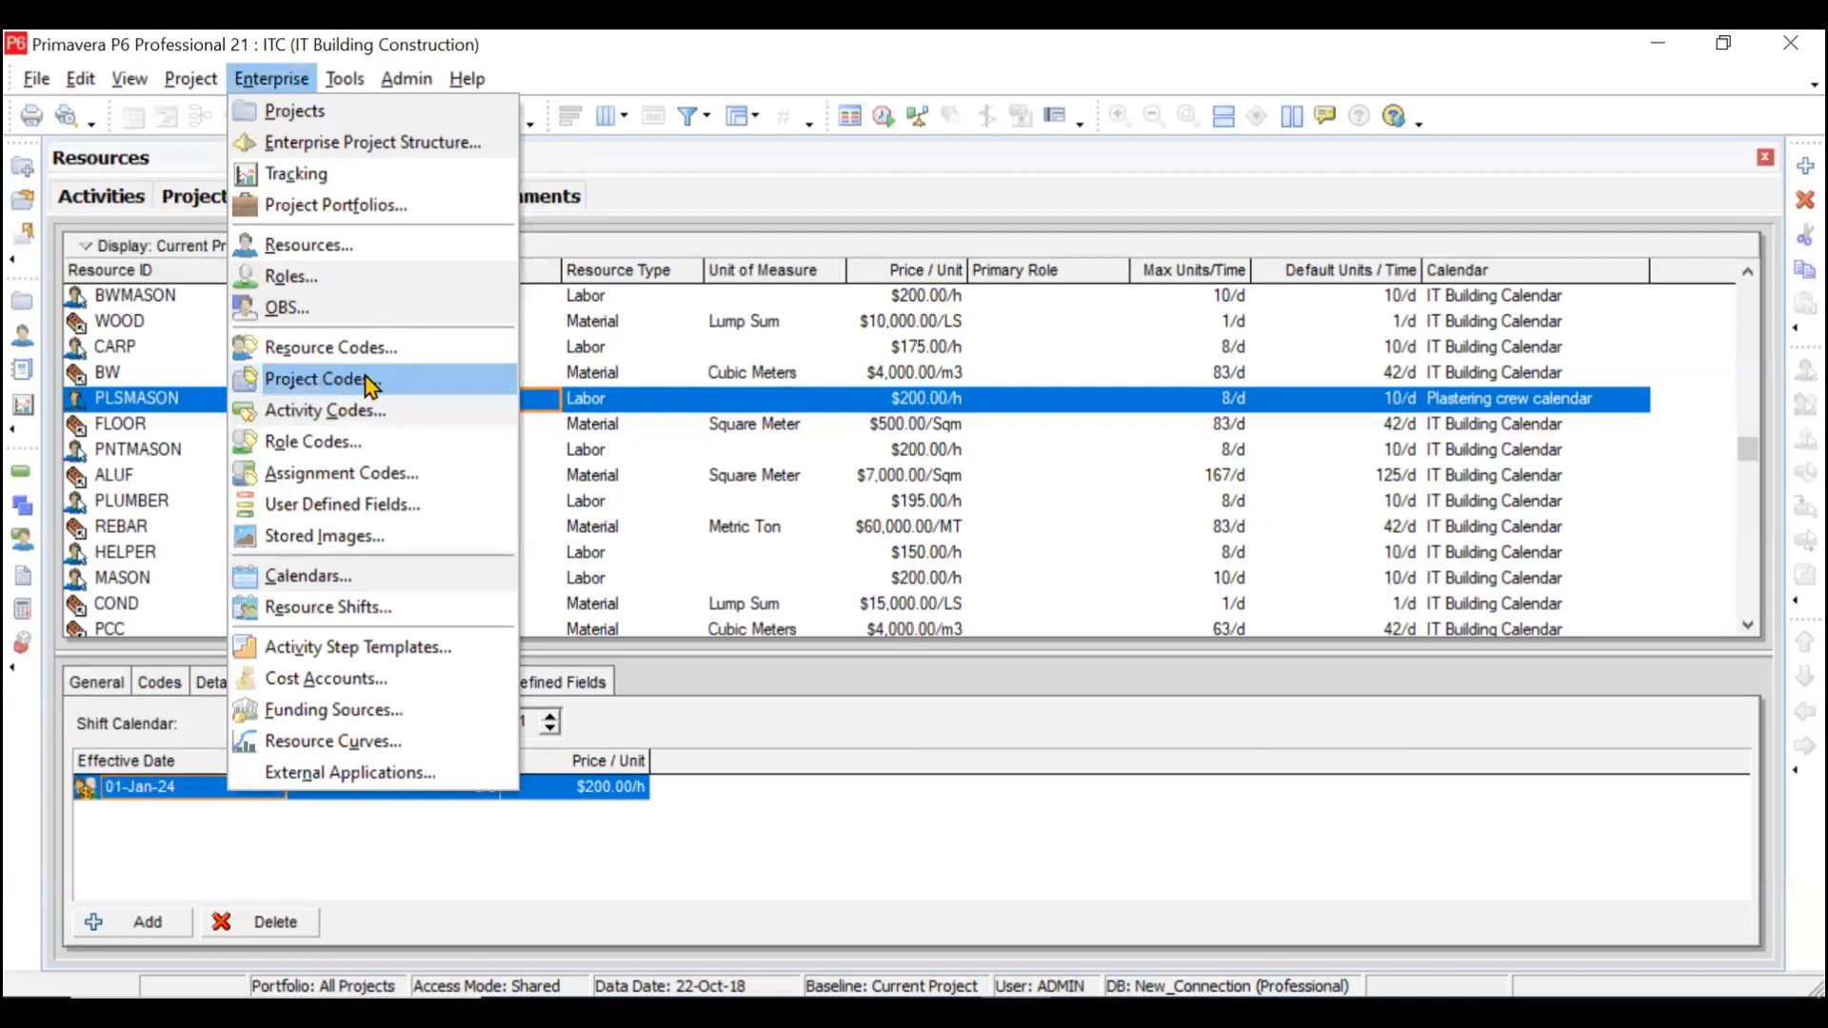
click(360, 346)
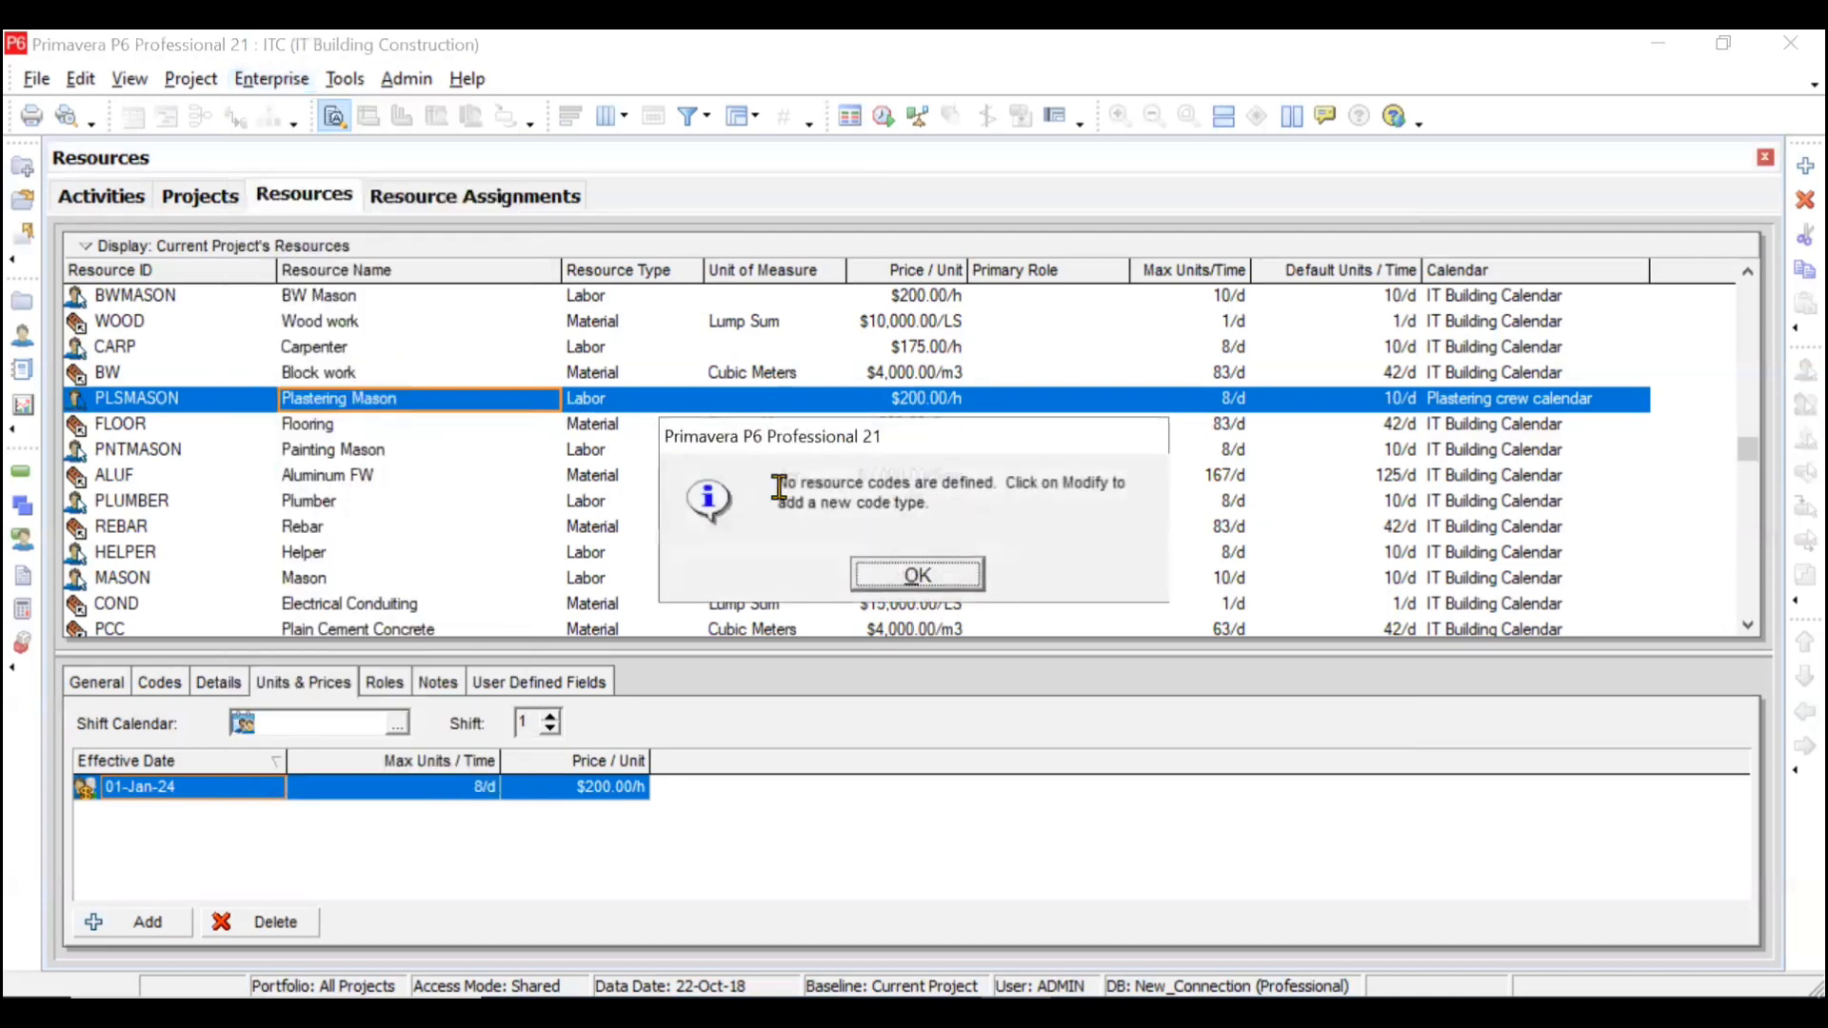
click(920, 578)
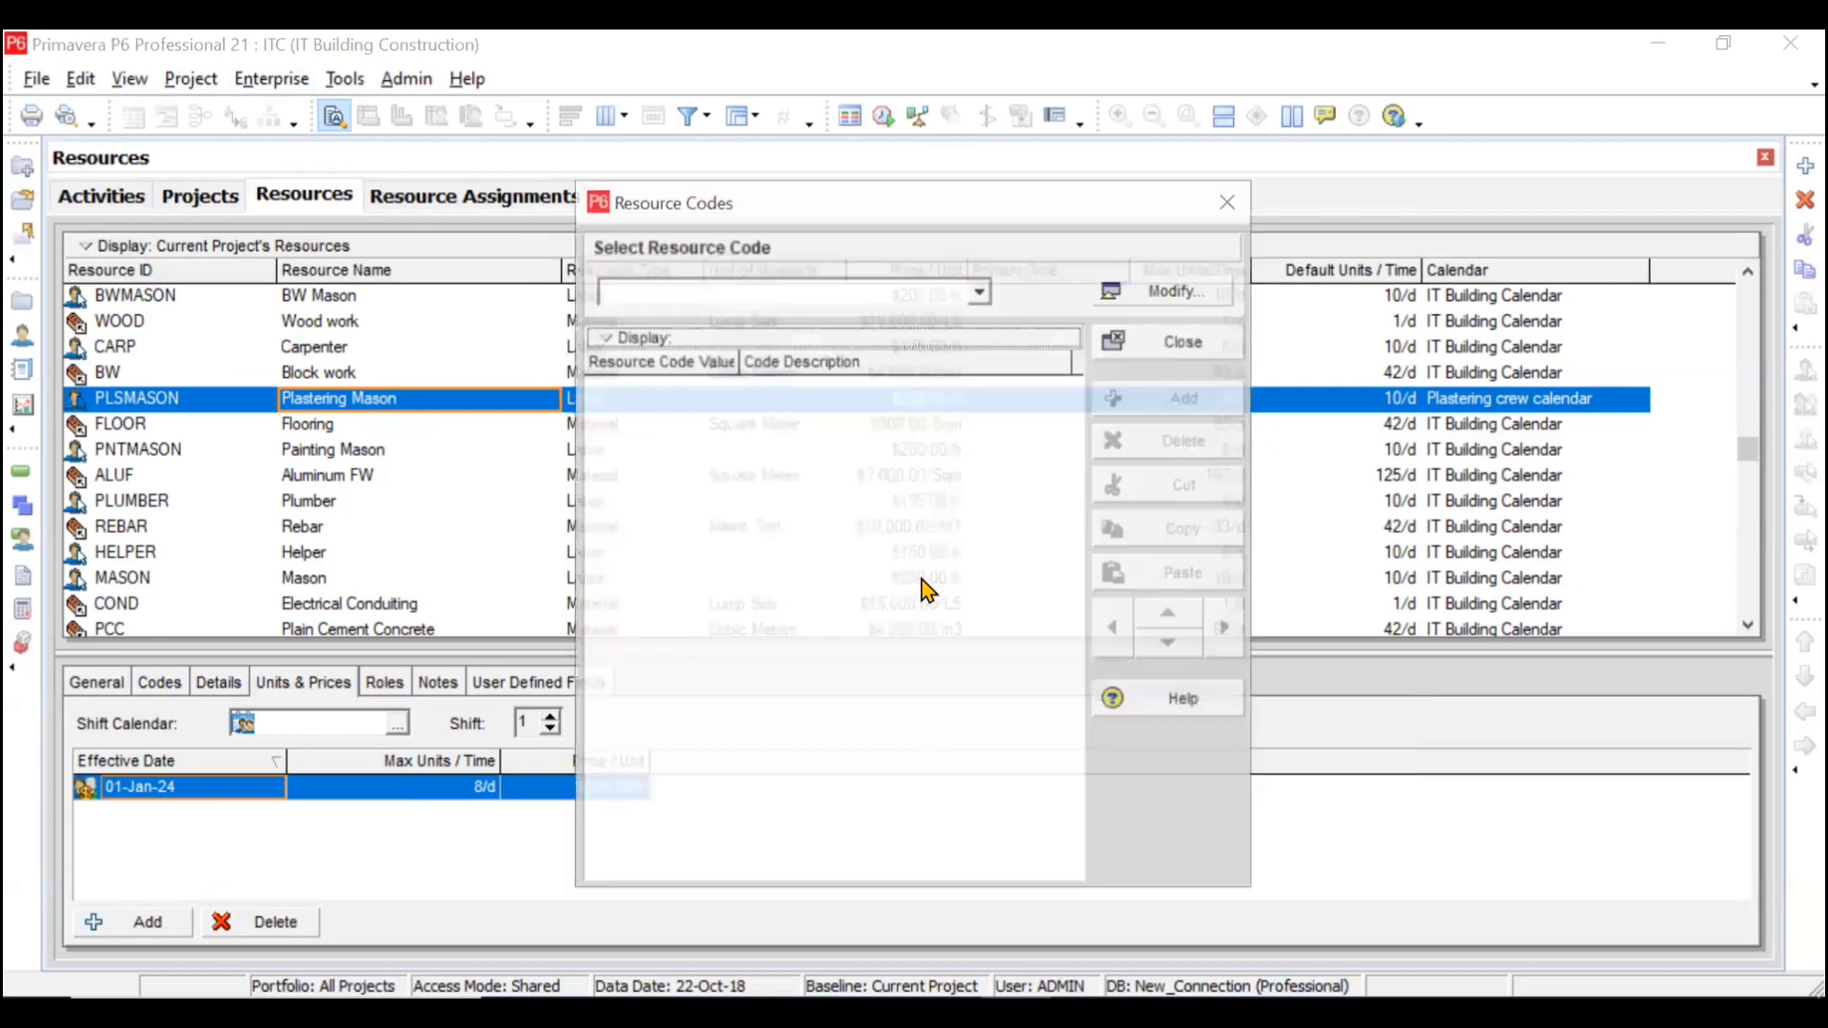
Step: Add a resource code type named Subcontractor Type with Max Length 20
click(1168, 299)
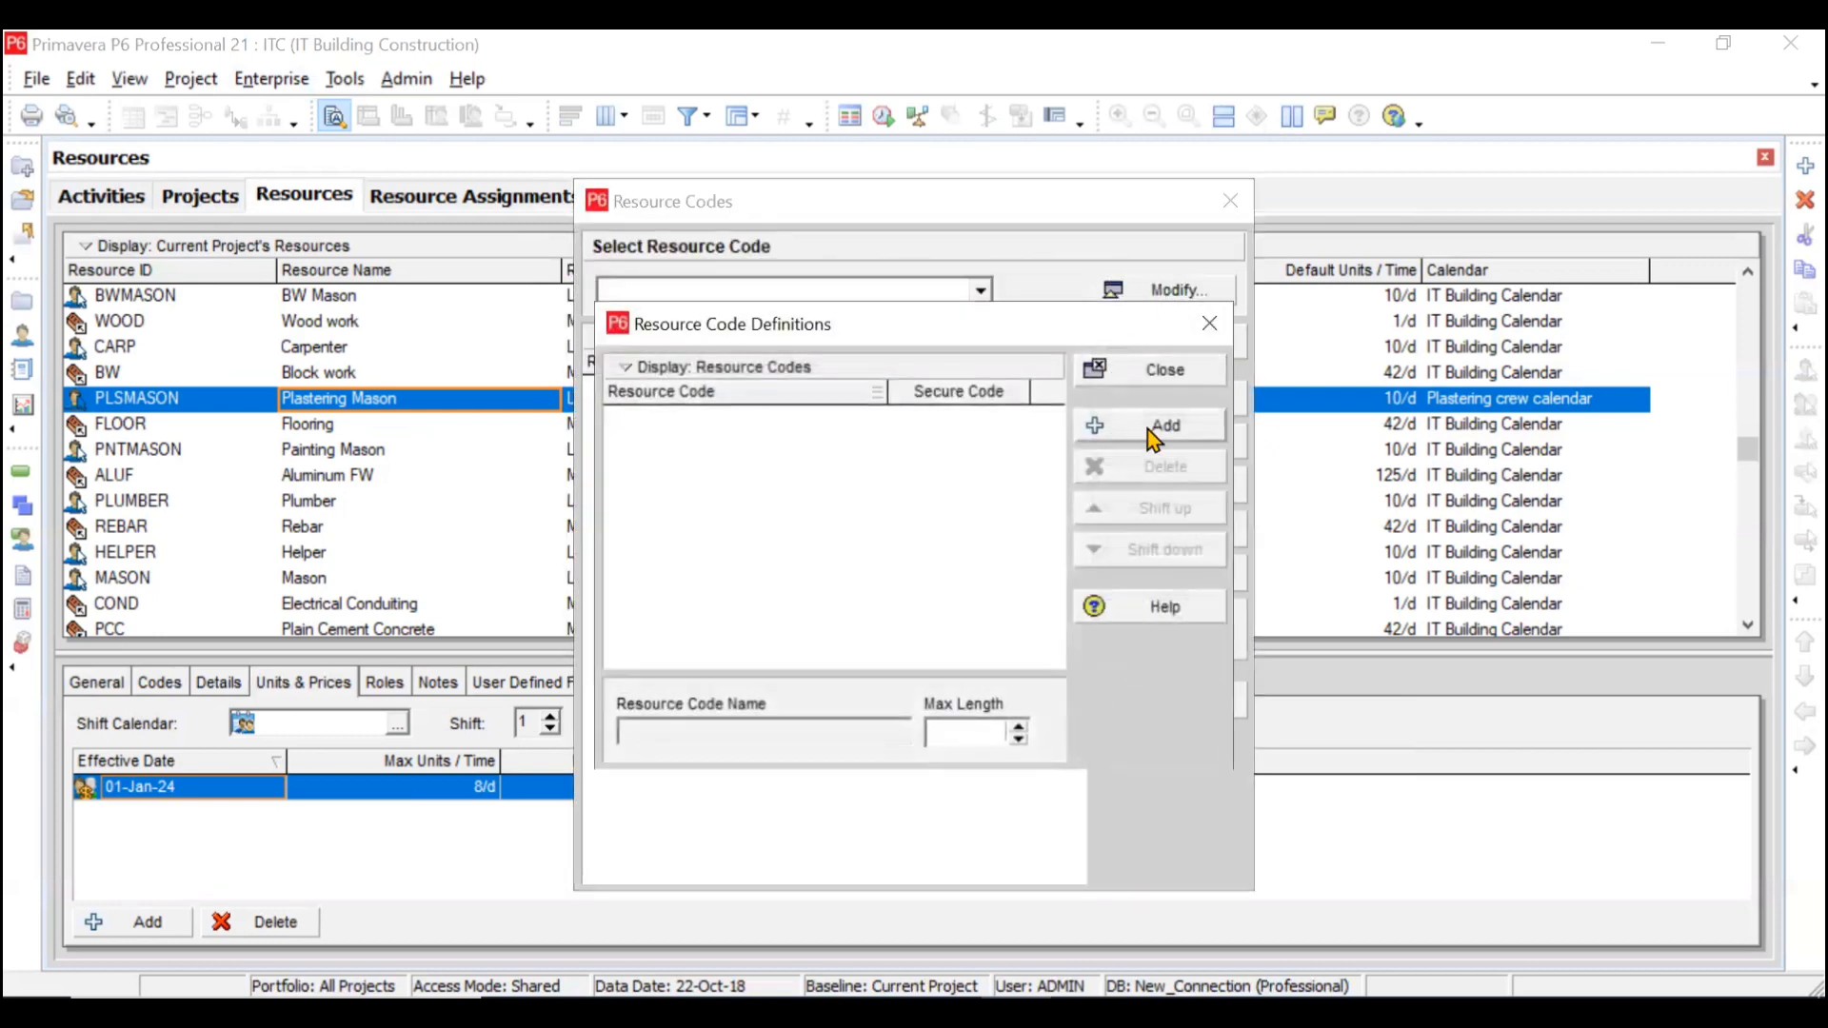
click(1154, 433)
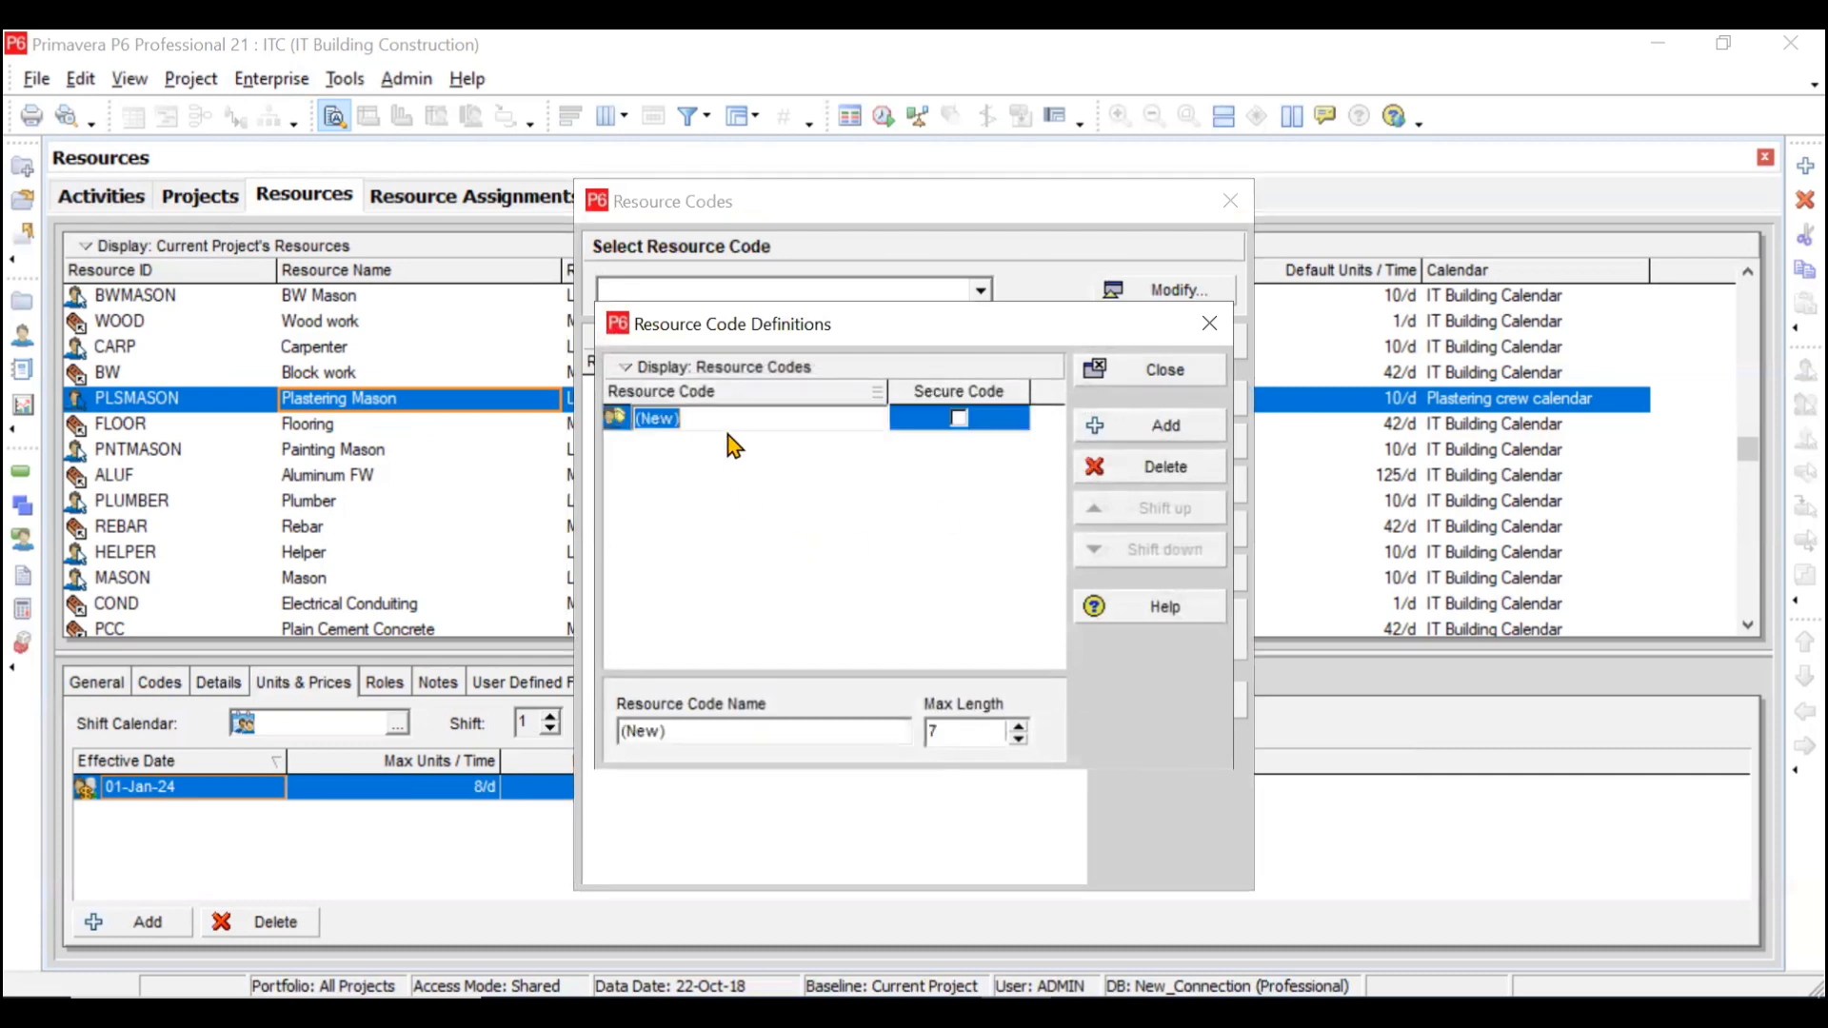
text(Subcontractor Type)
click(942, 736)
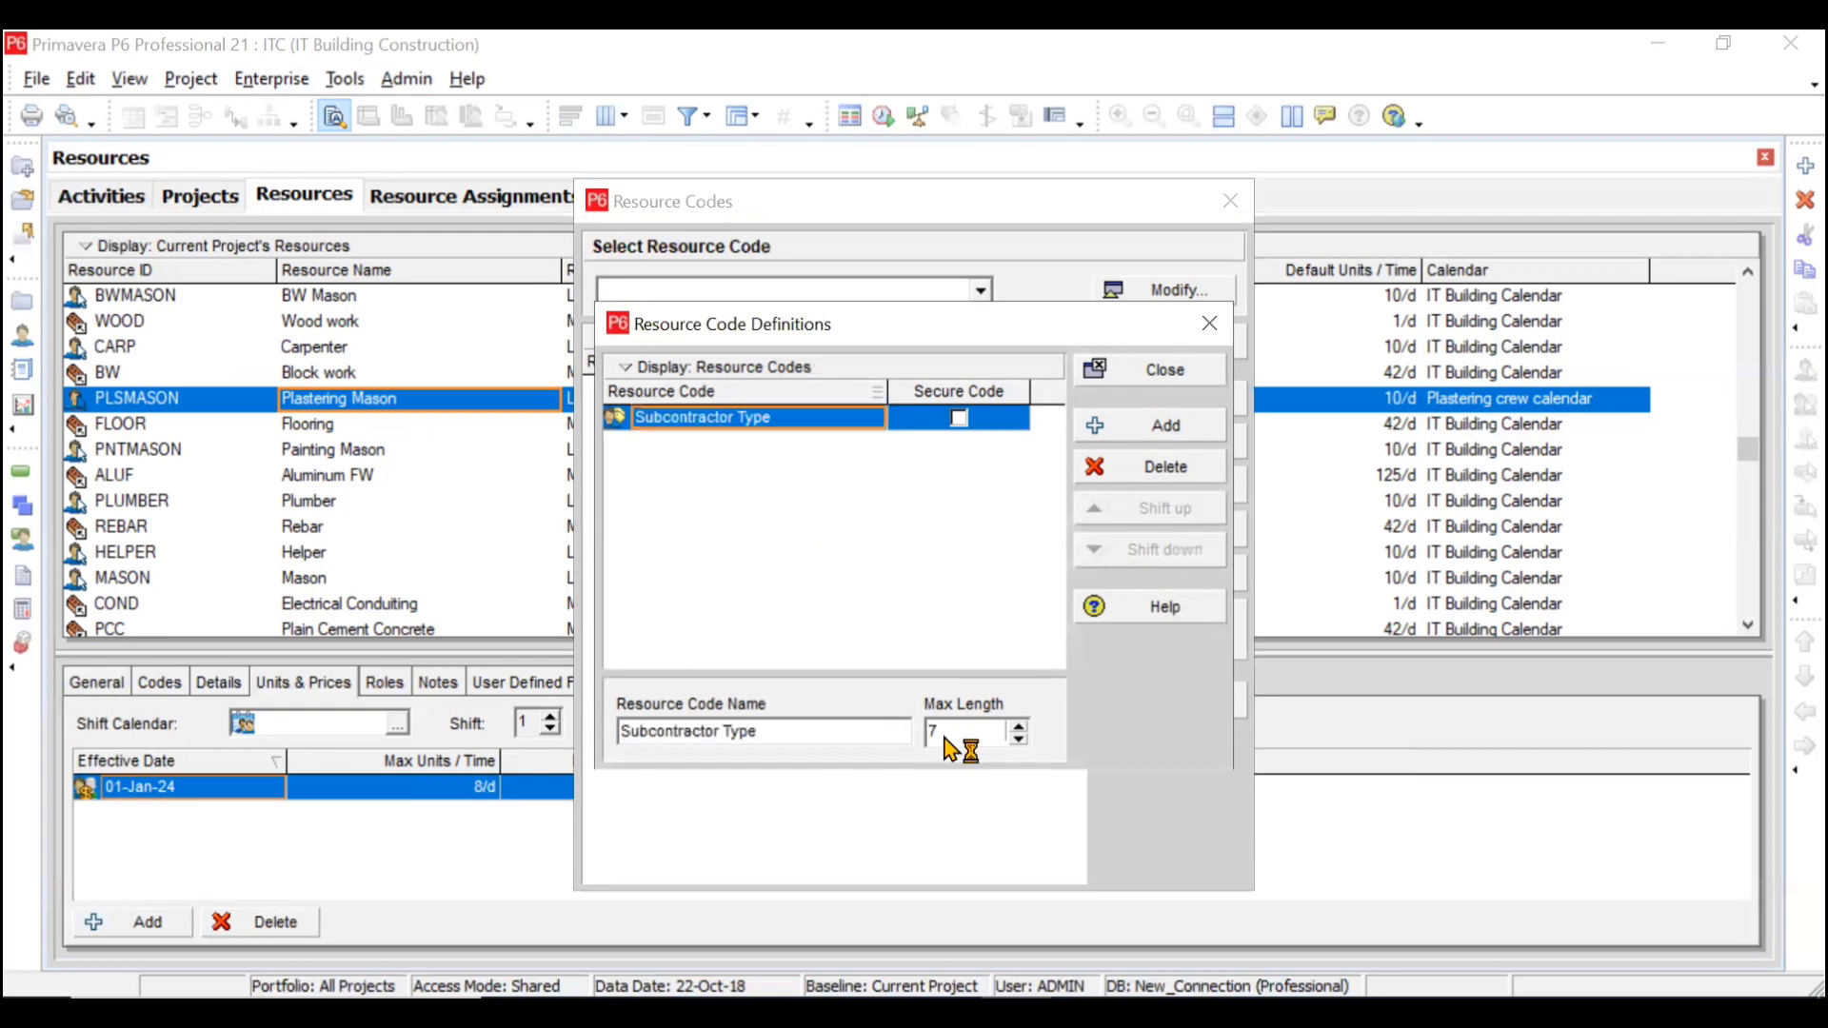
text(20)
Step: Add Subcontractor Type values QC (QC Pvt Ltd.) and PQ (PQ Engineering Limited)
click(1167, 373)
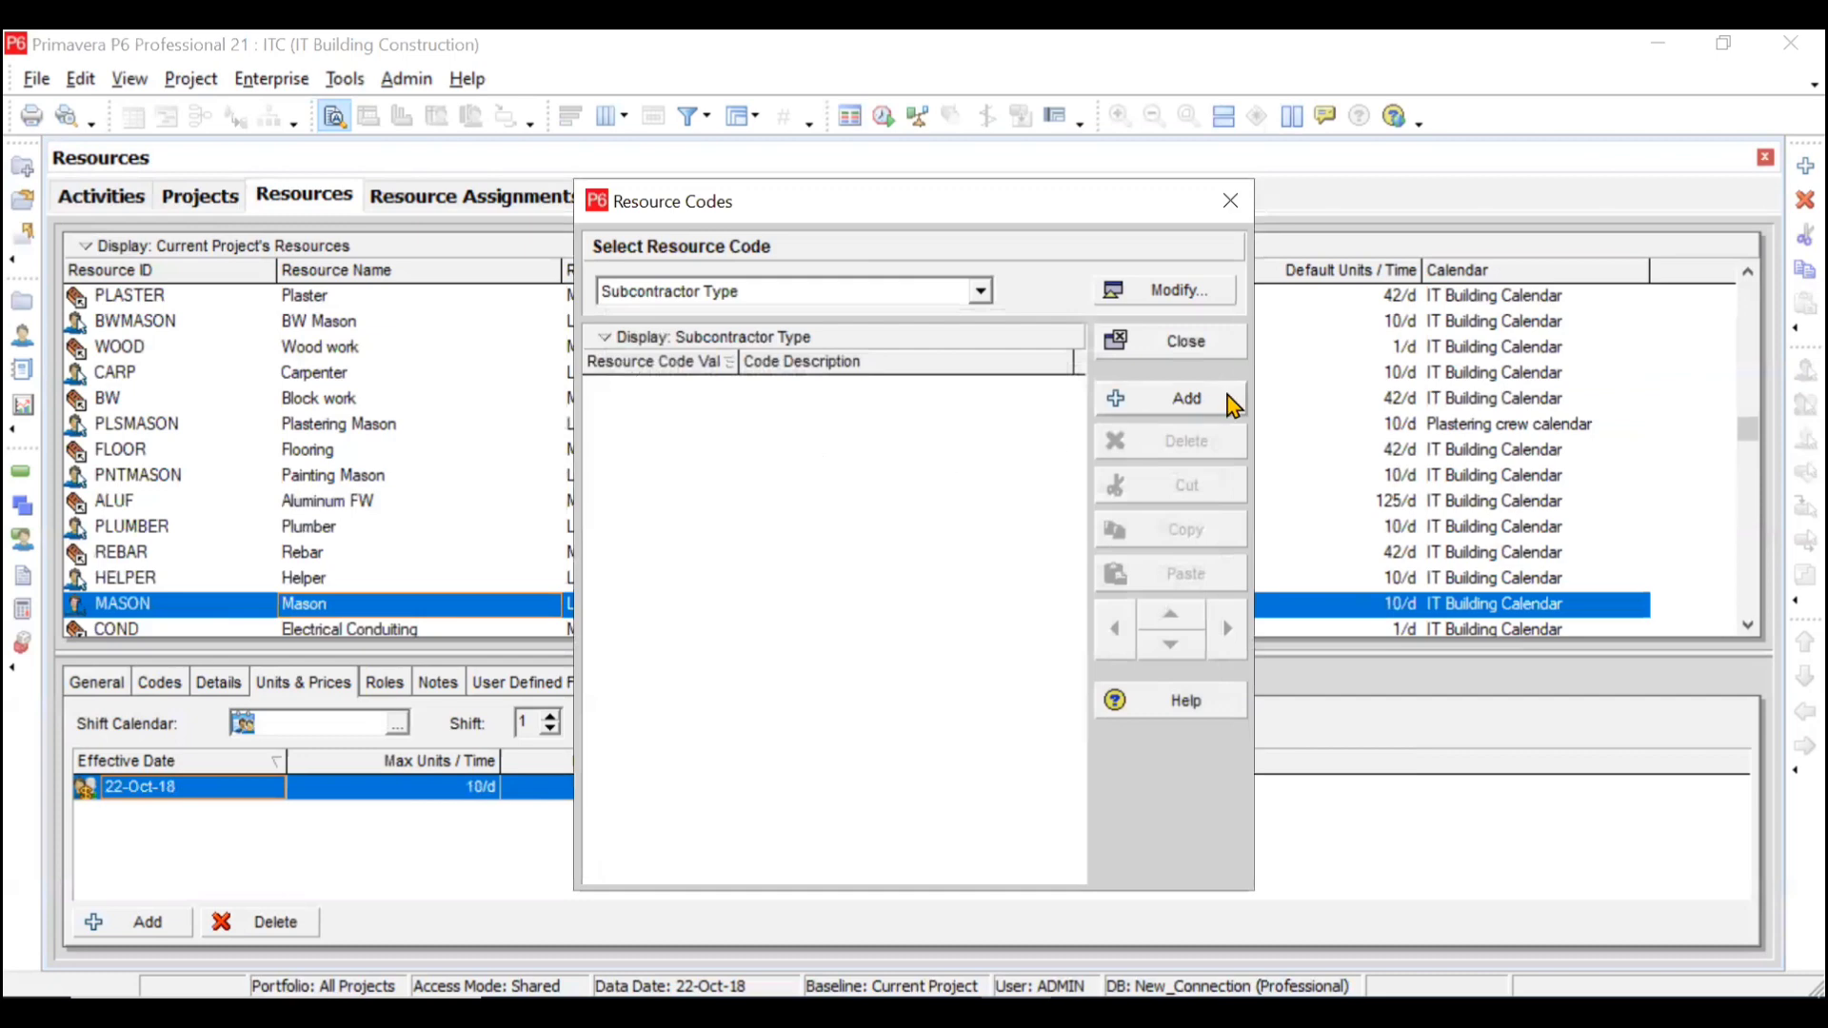
click(1202, 417)
click(694, 389)
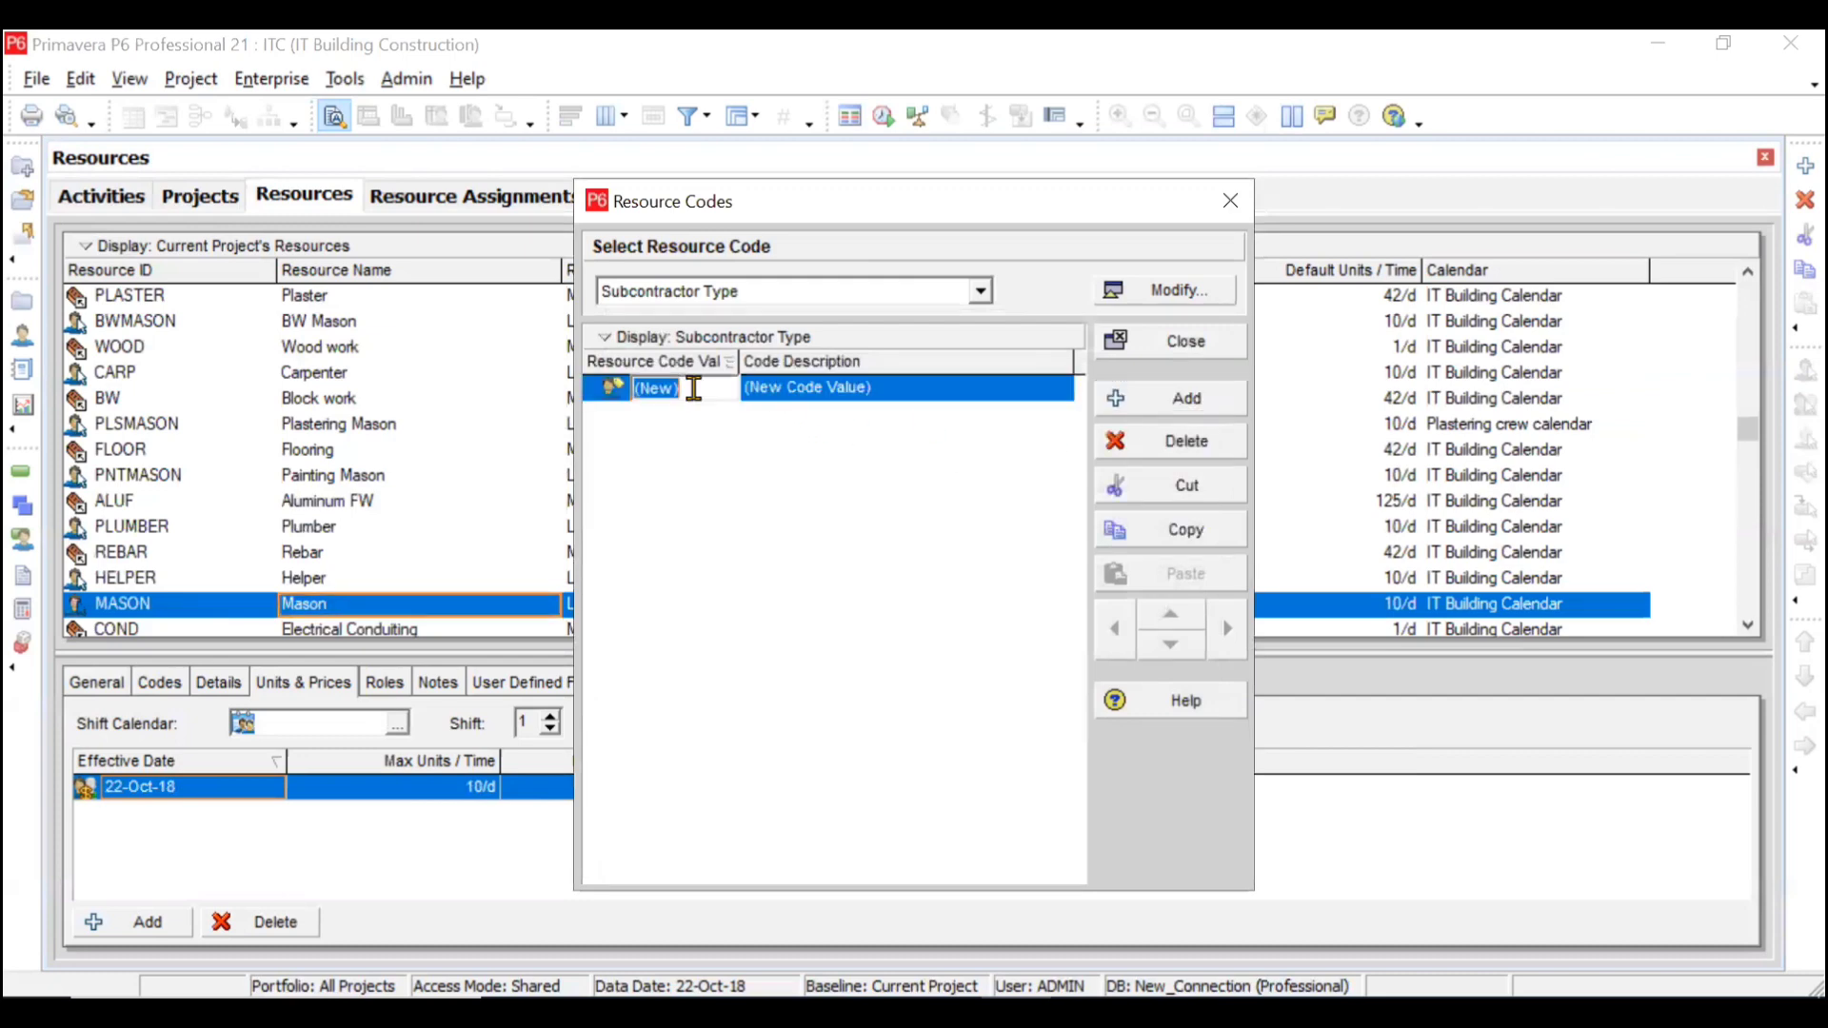
key(BackSpace)
text(QC)
click(901, 395)
click(900, 392)
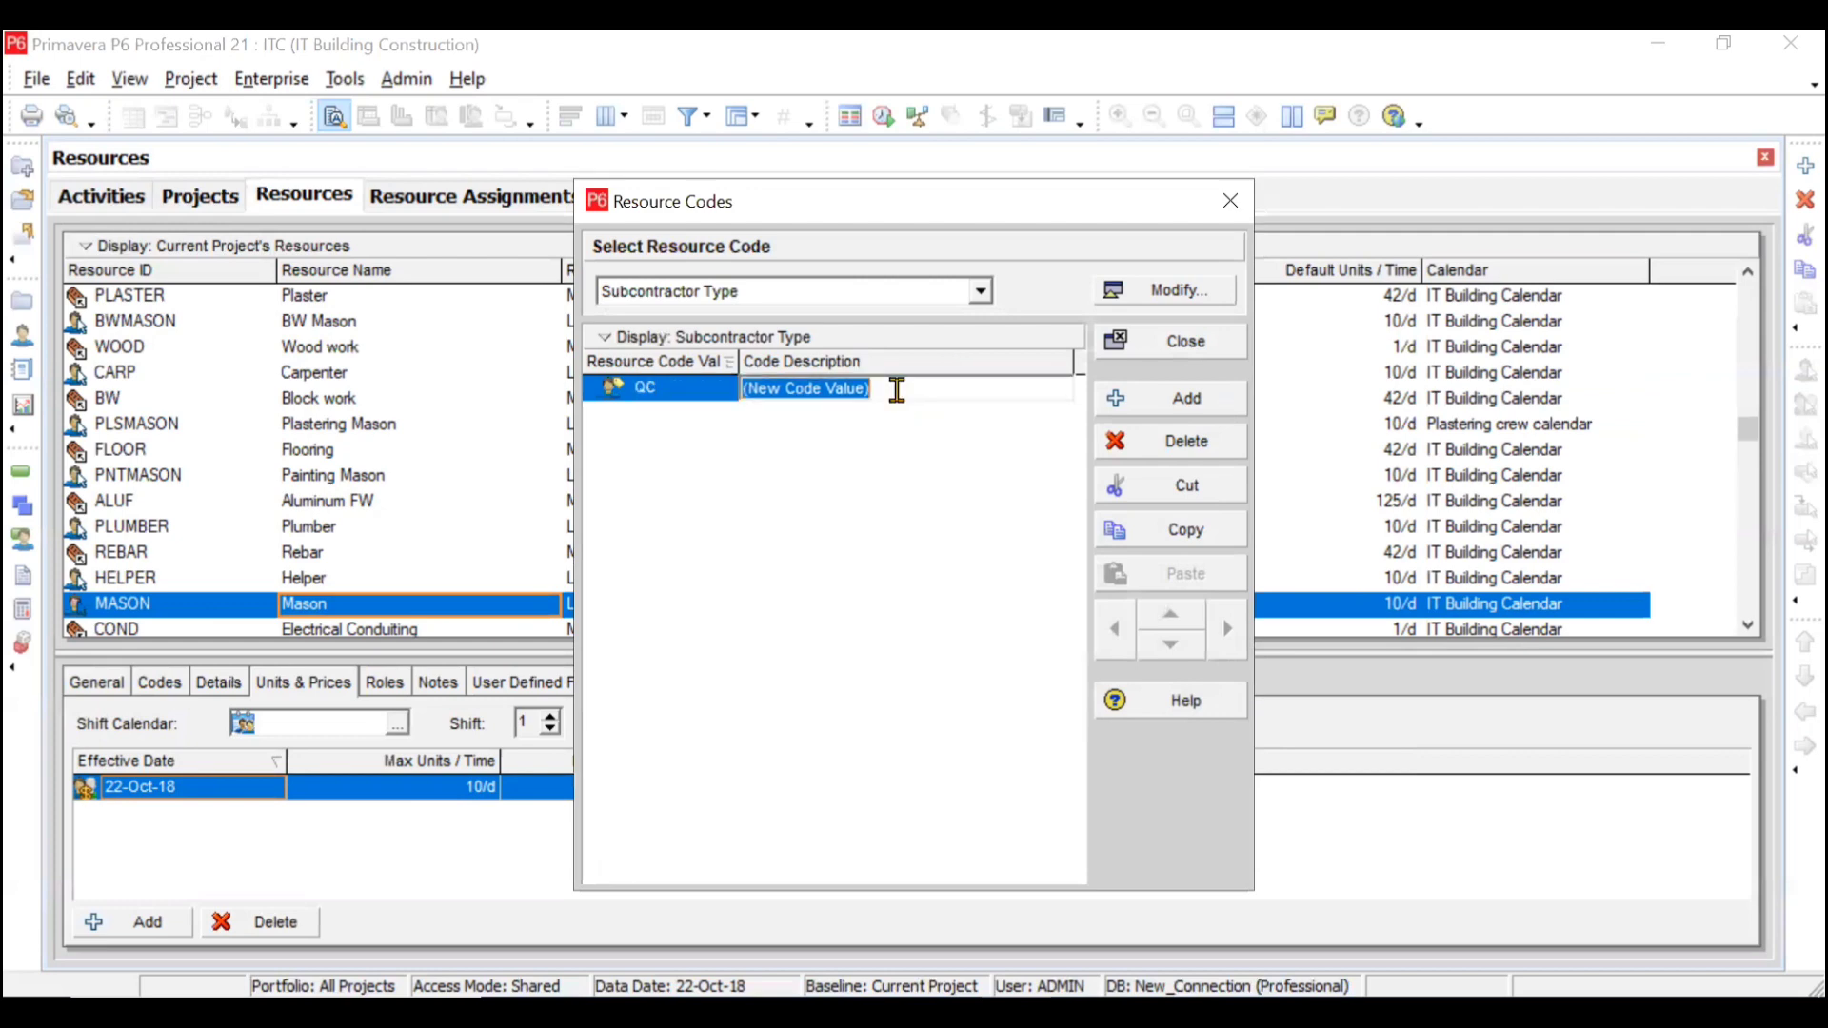
text(QC Pvt Ltd.)
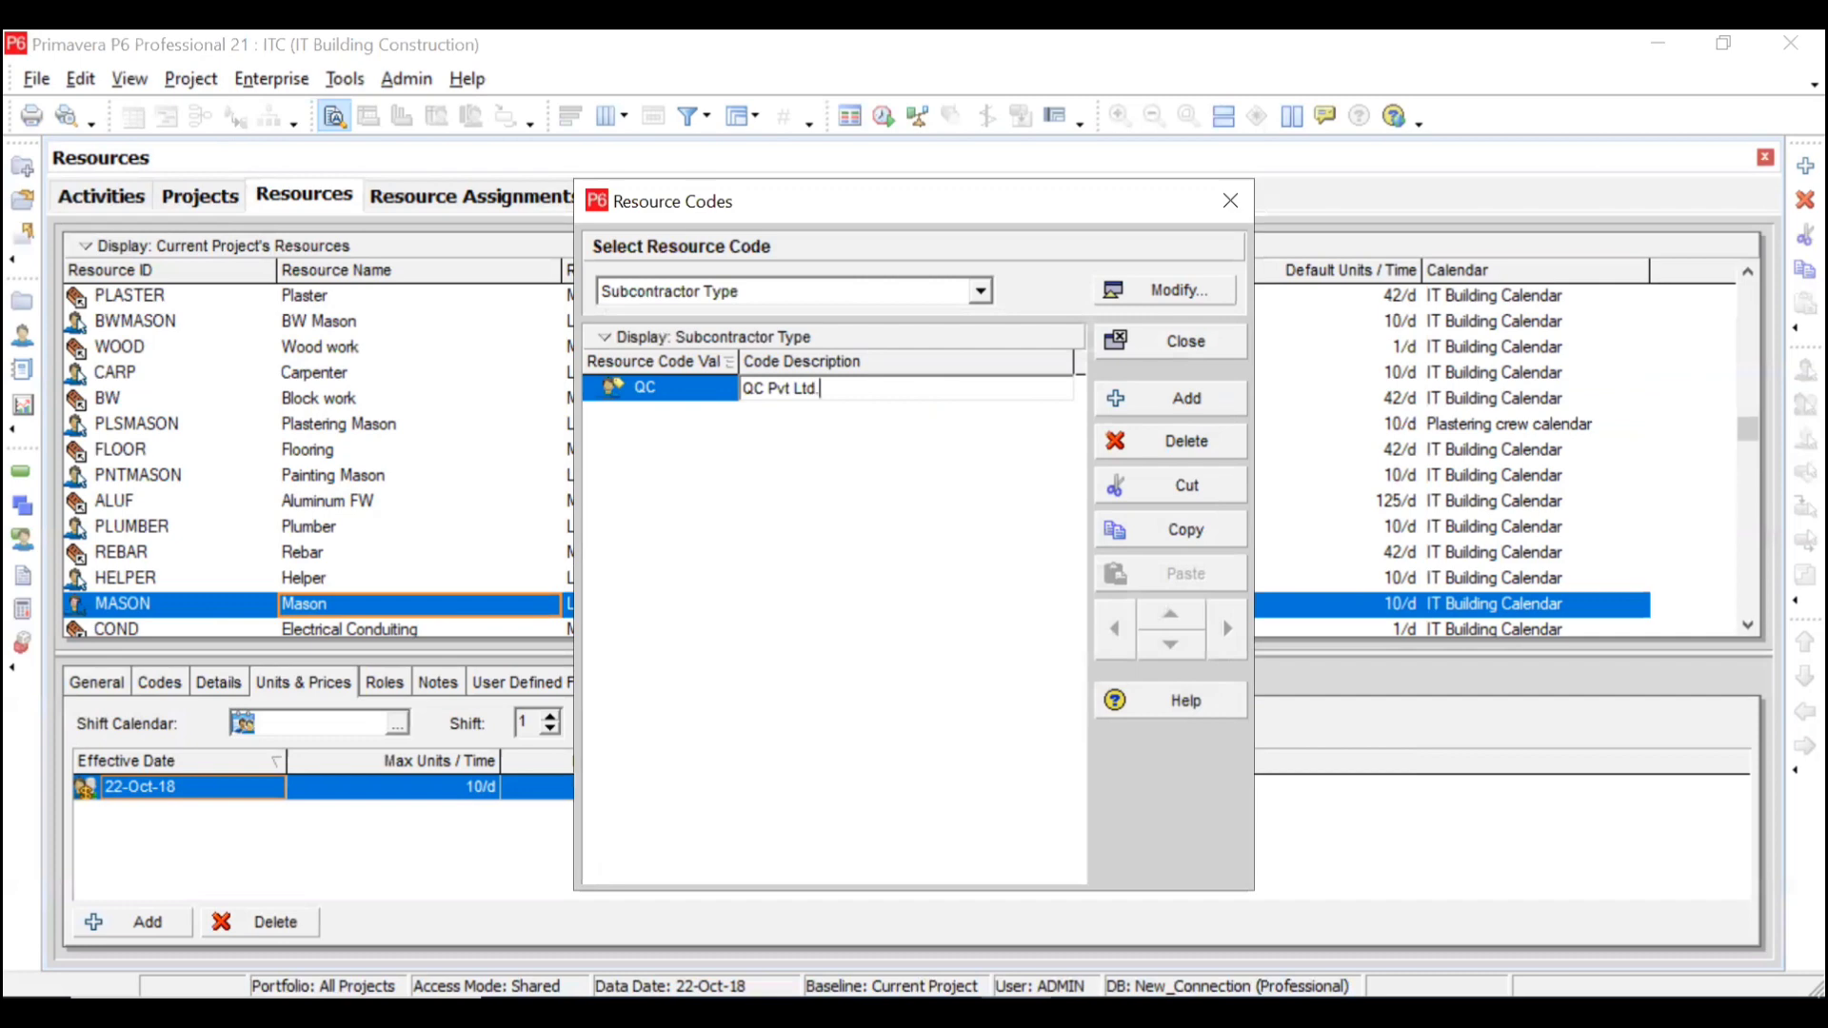
click(961, 479)
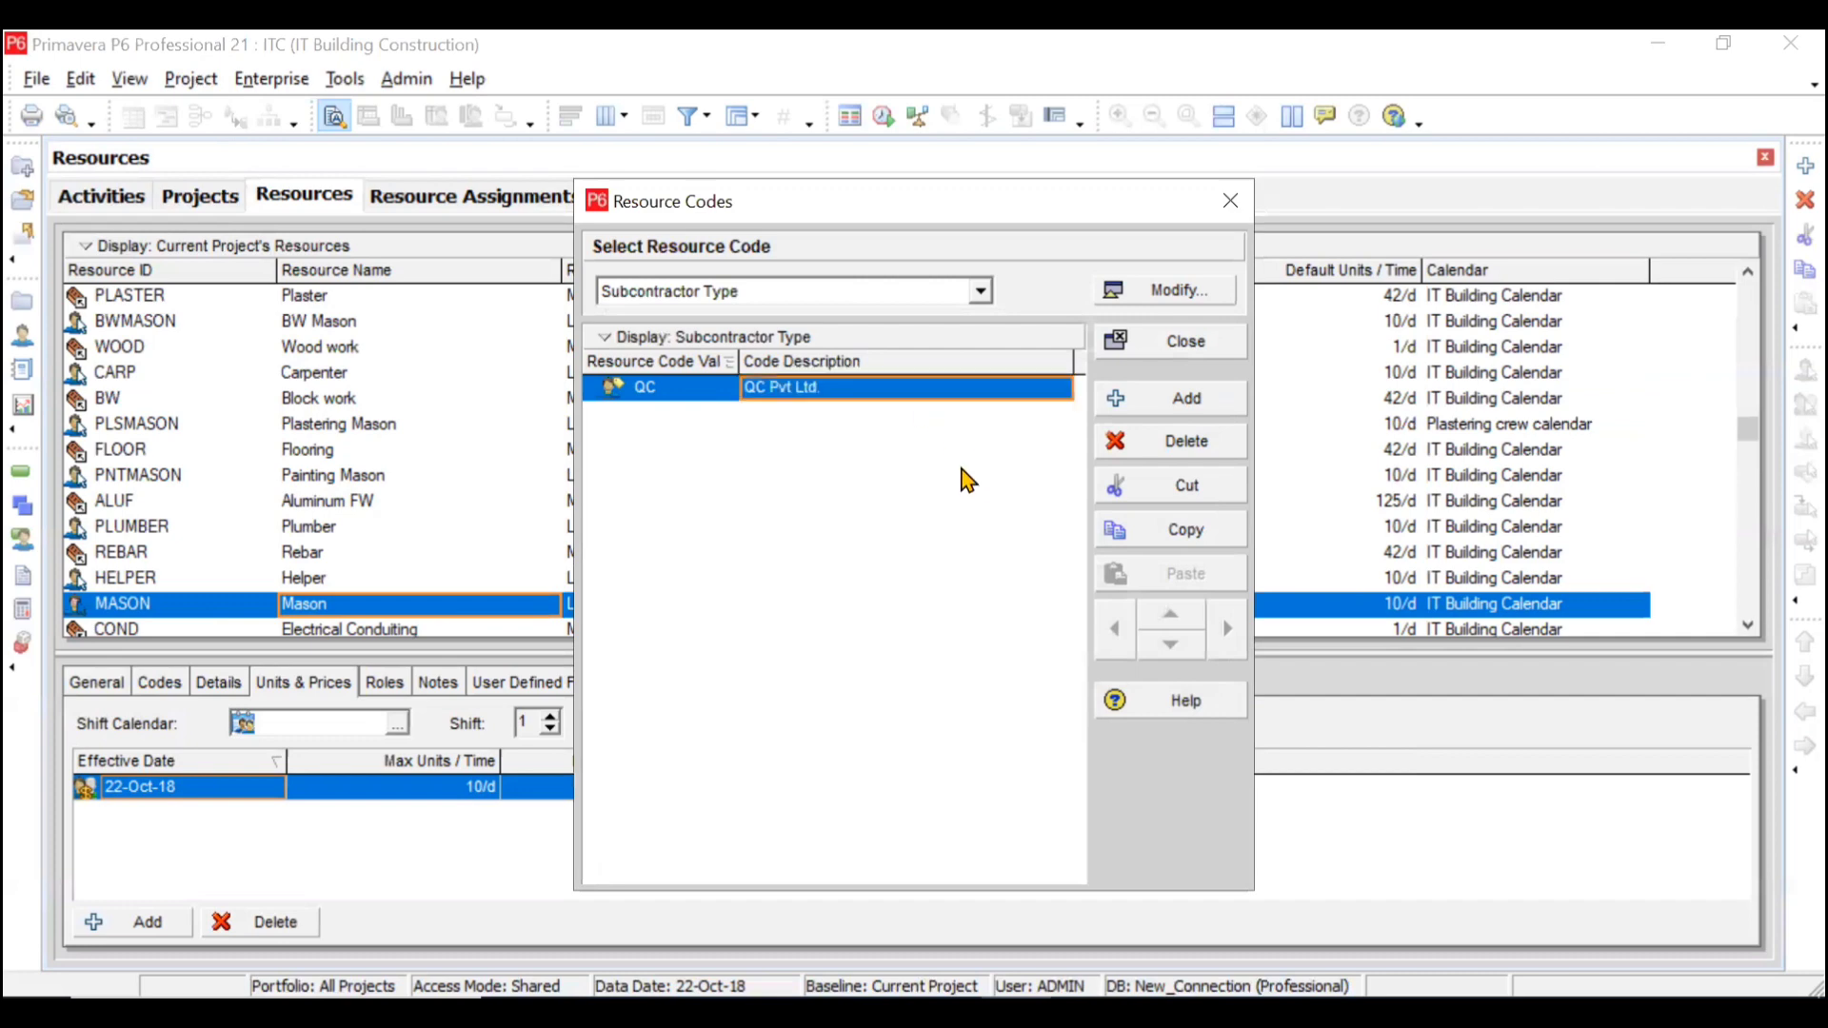
click(1149, 409)
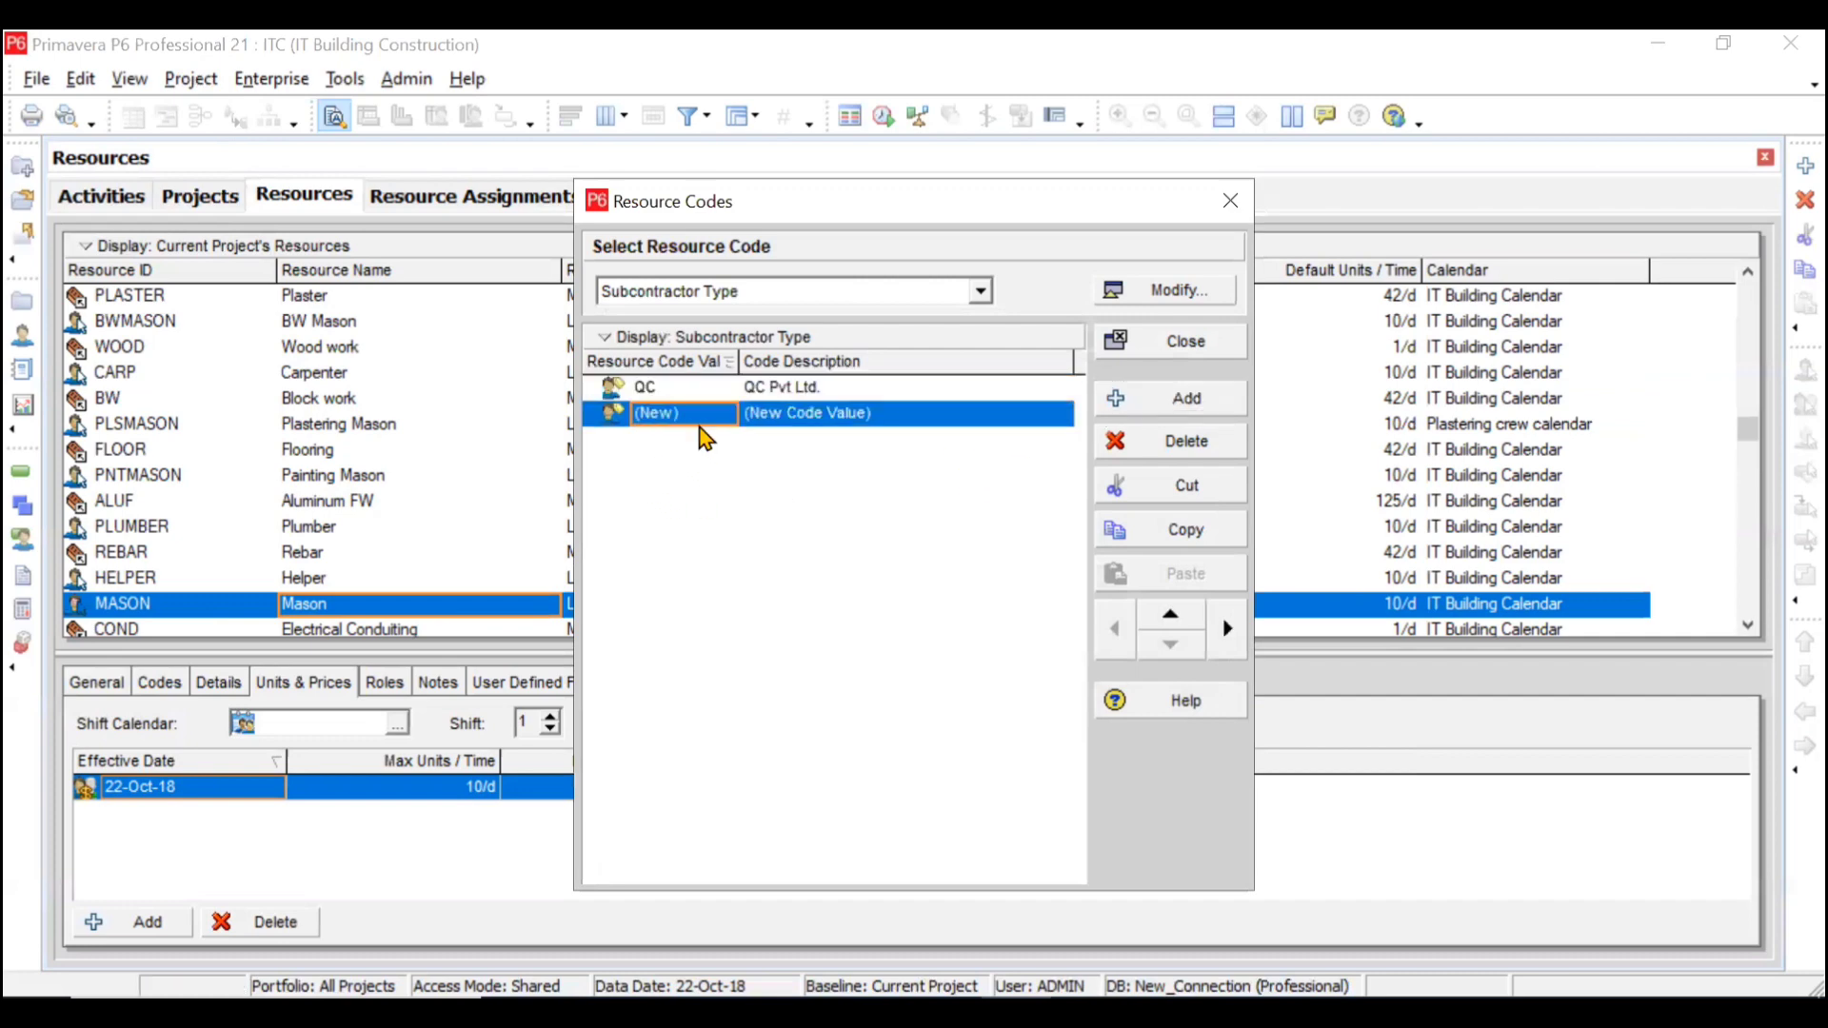
text(PQ)
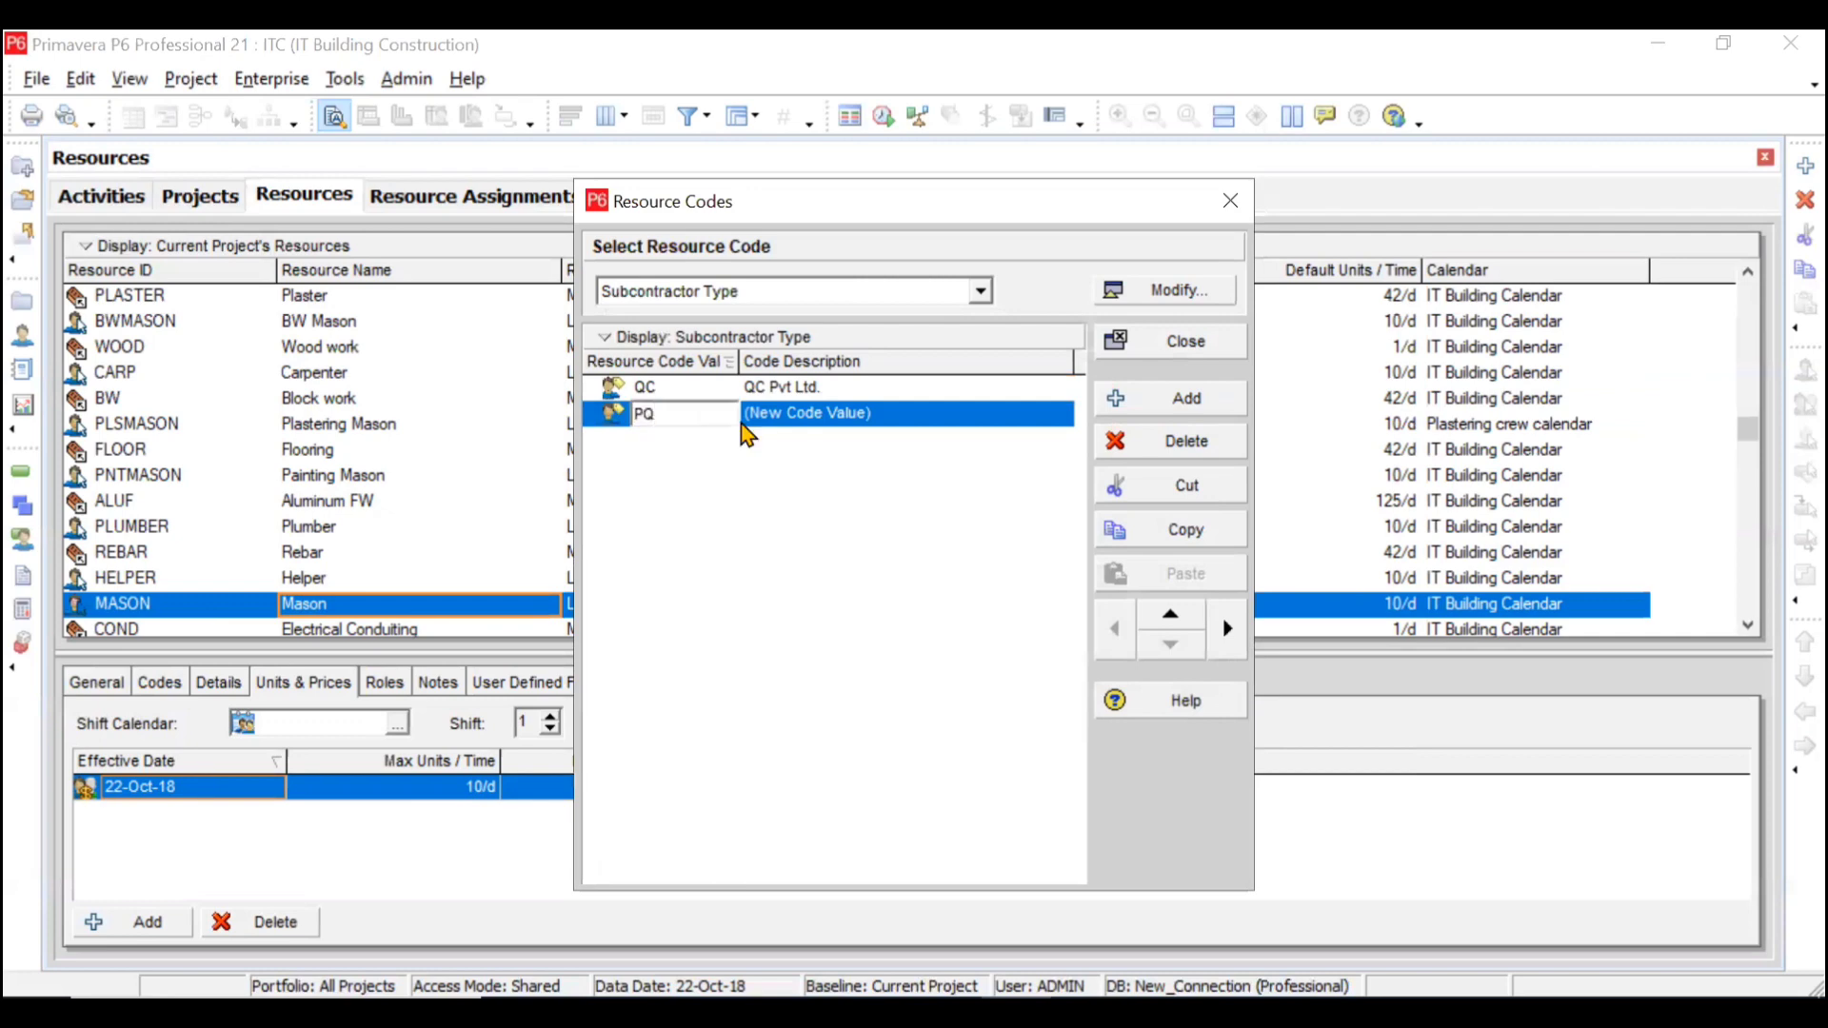
click(868, 419)
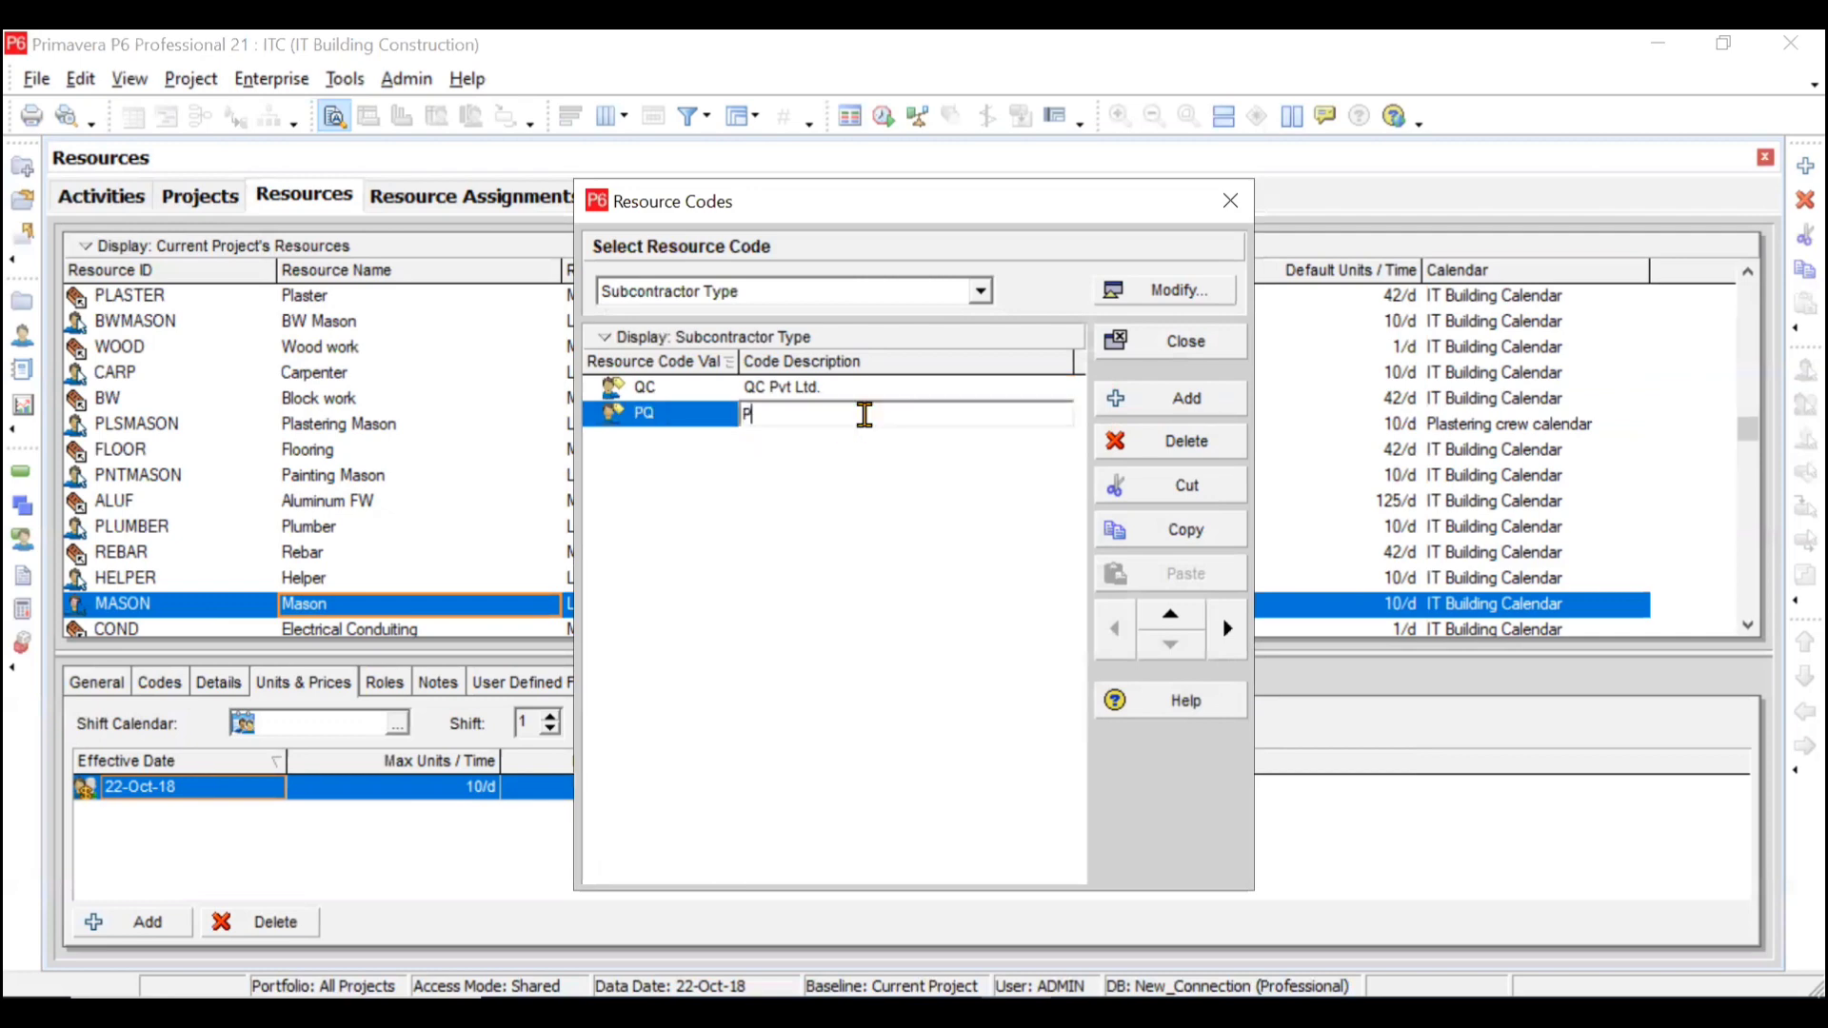
text(PQ Engineering Limited)
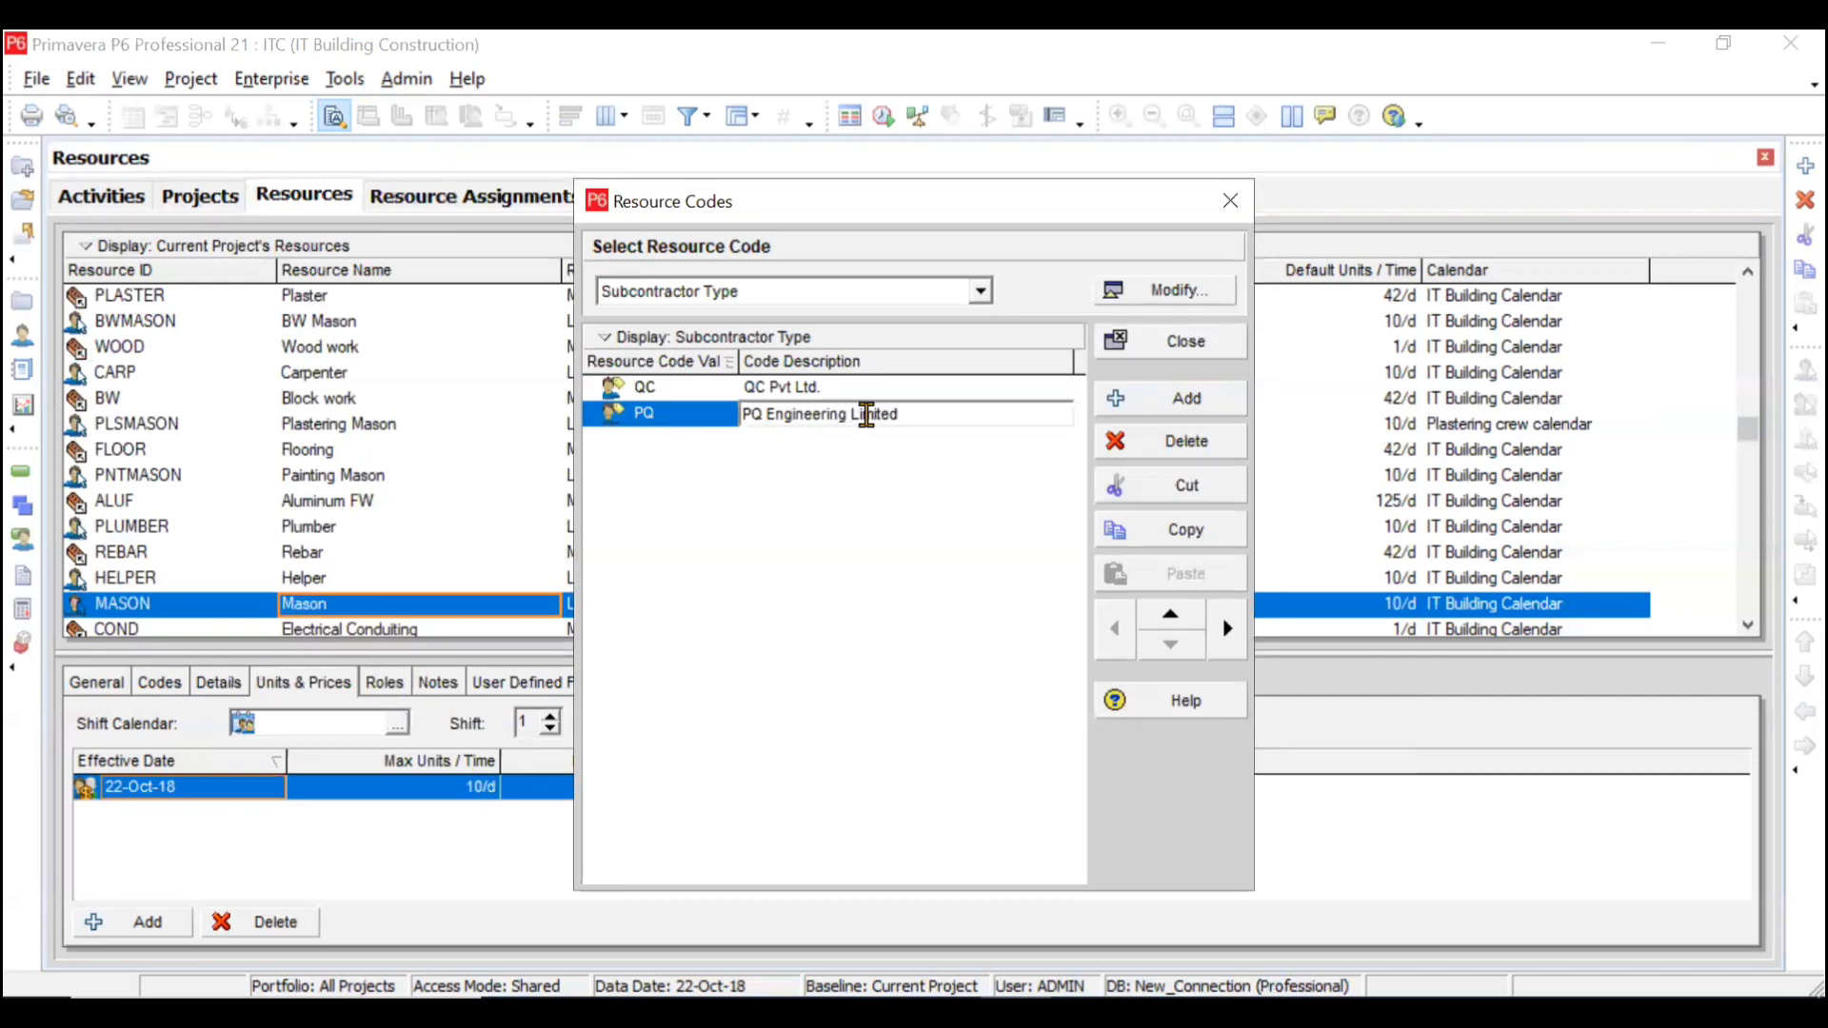
click(877, 473)
Step: Add Subcontractor Type values Wales (described Wales) and XYZ (XYZ Pvt Ltd.)
click(1169, 400)
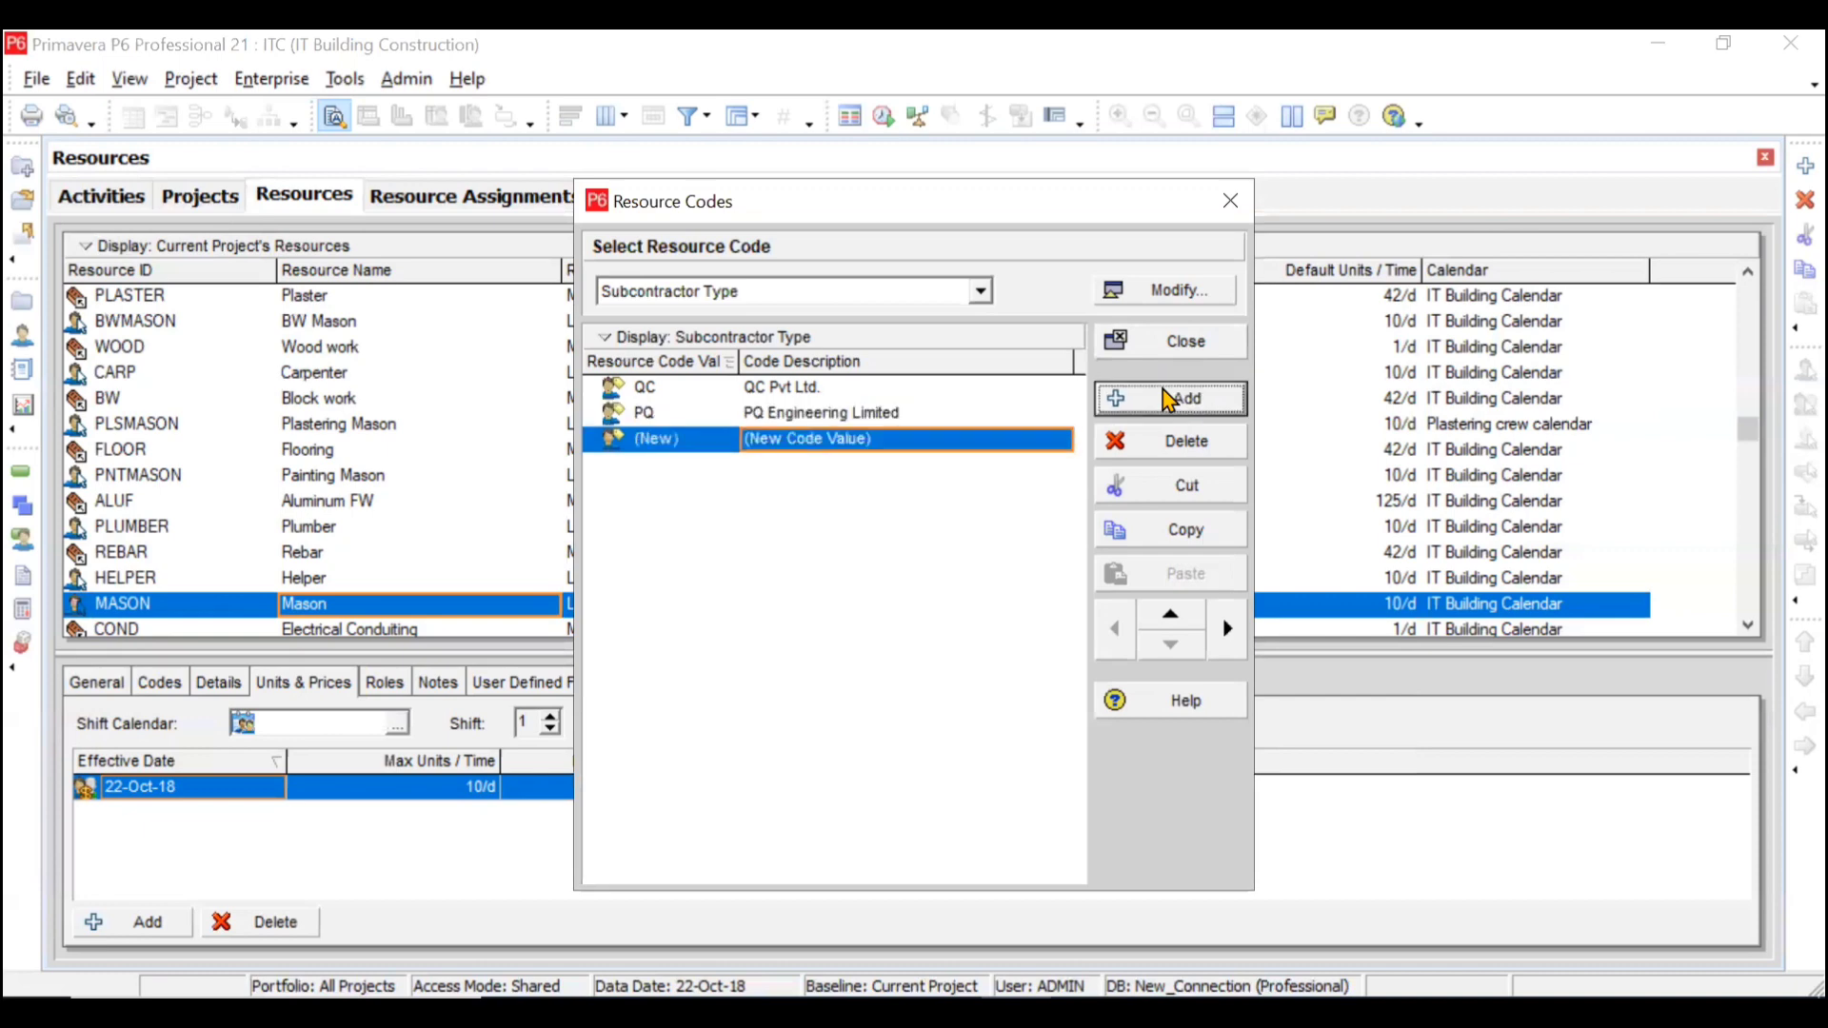
click(696, 443)
click(699, 452)
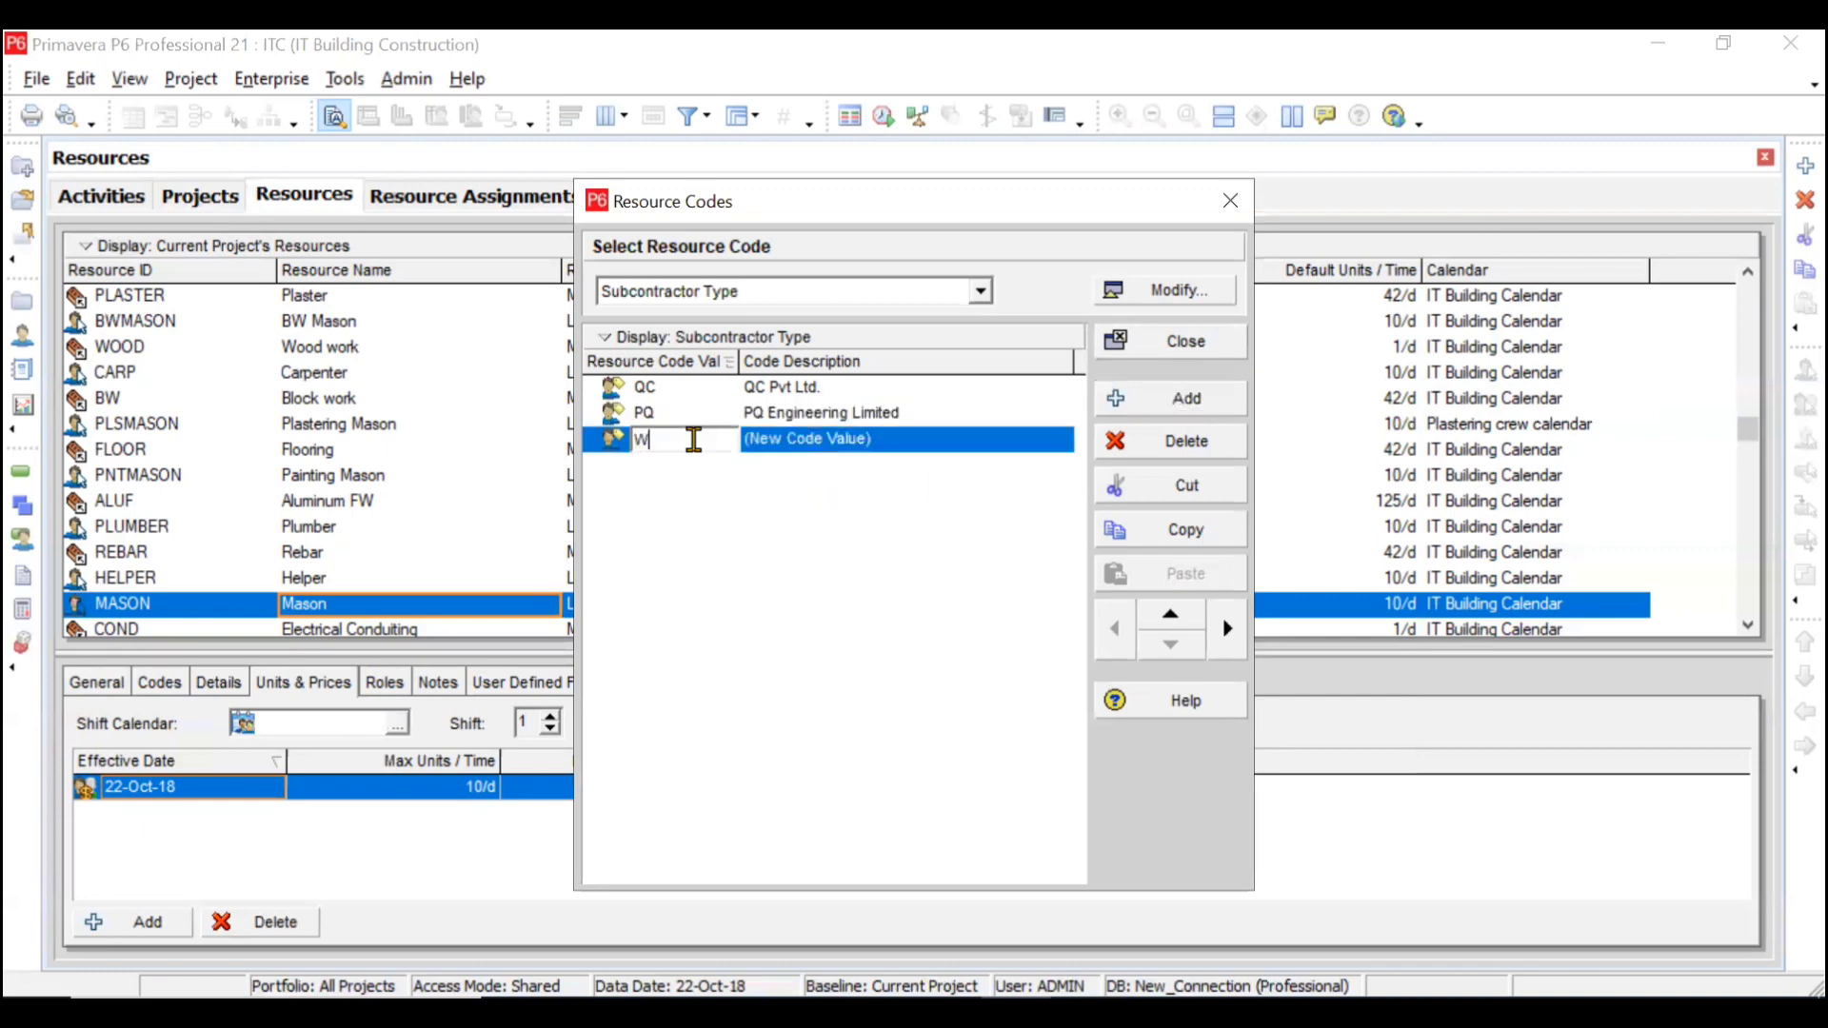
text(Wales)
click(912, 447)
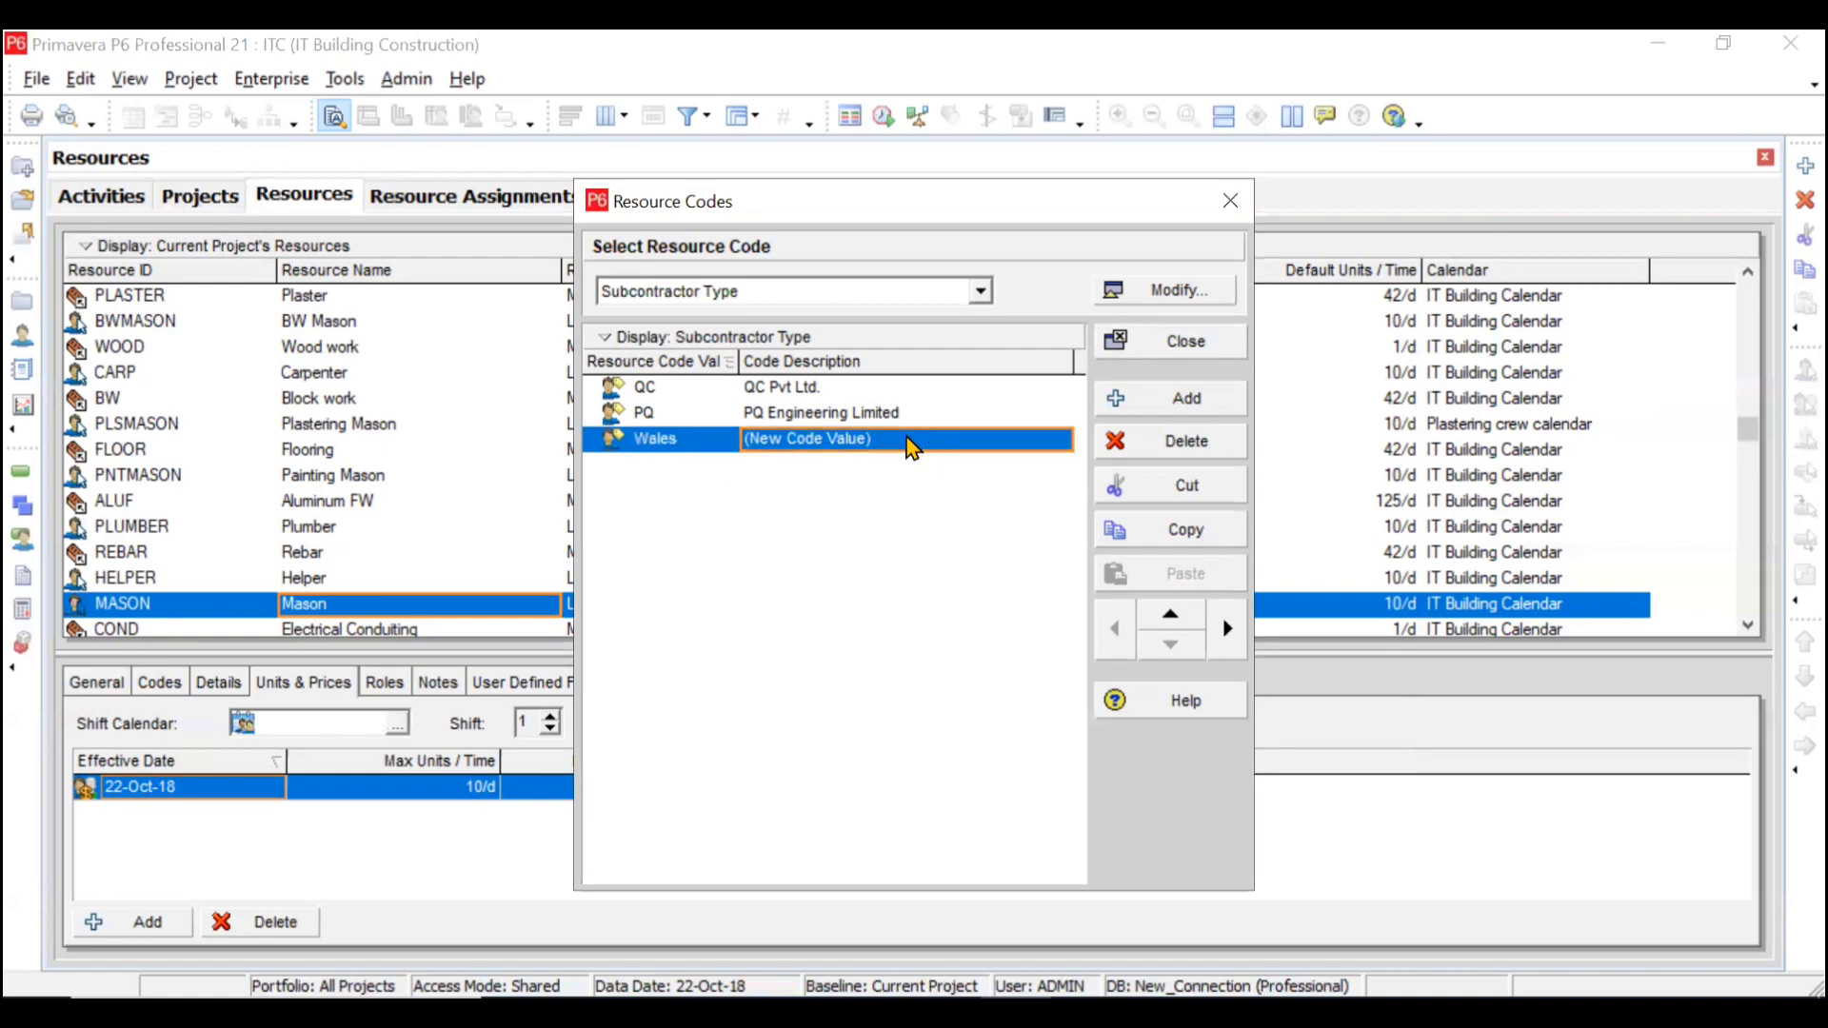
text(W)
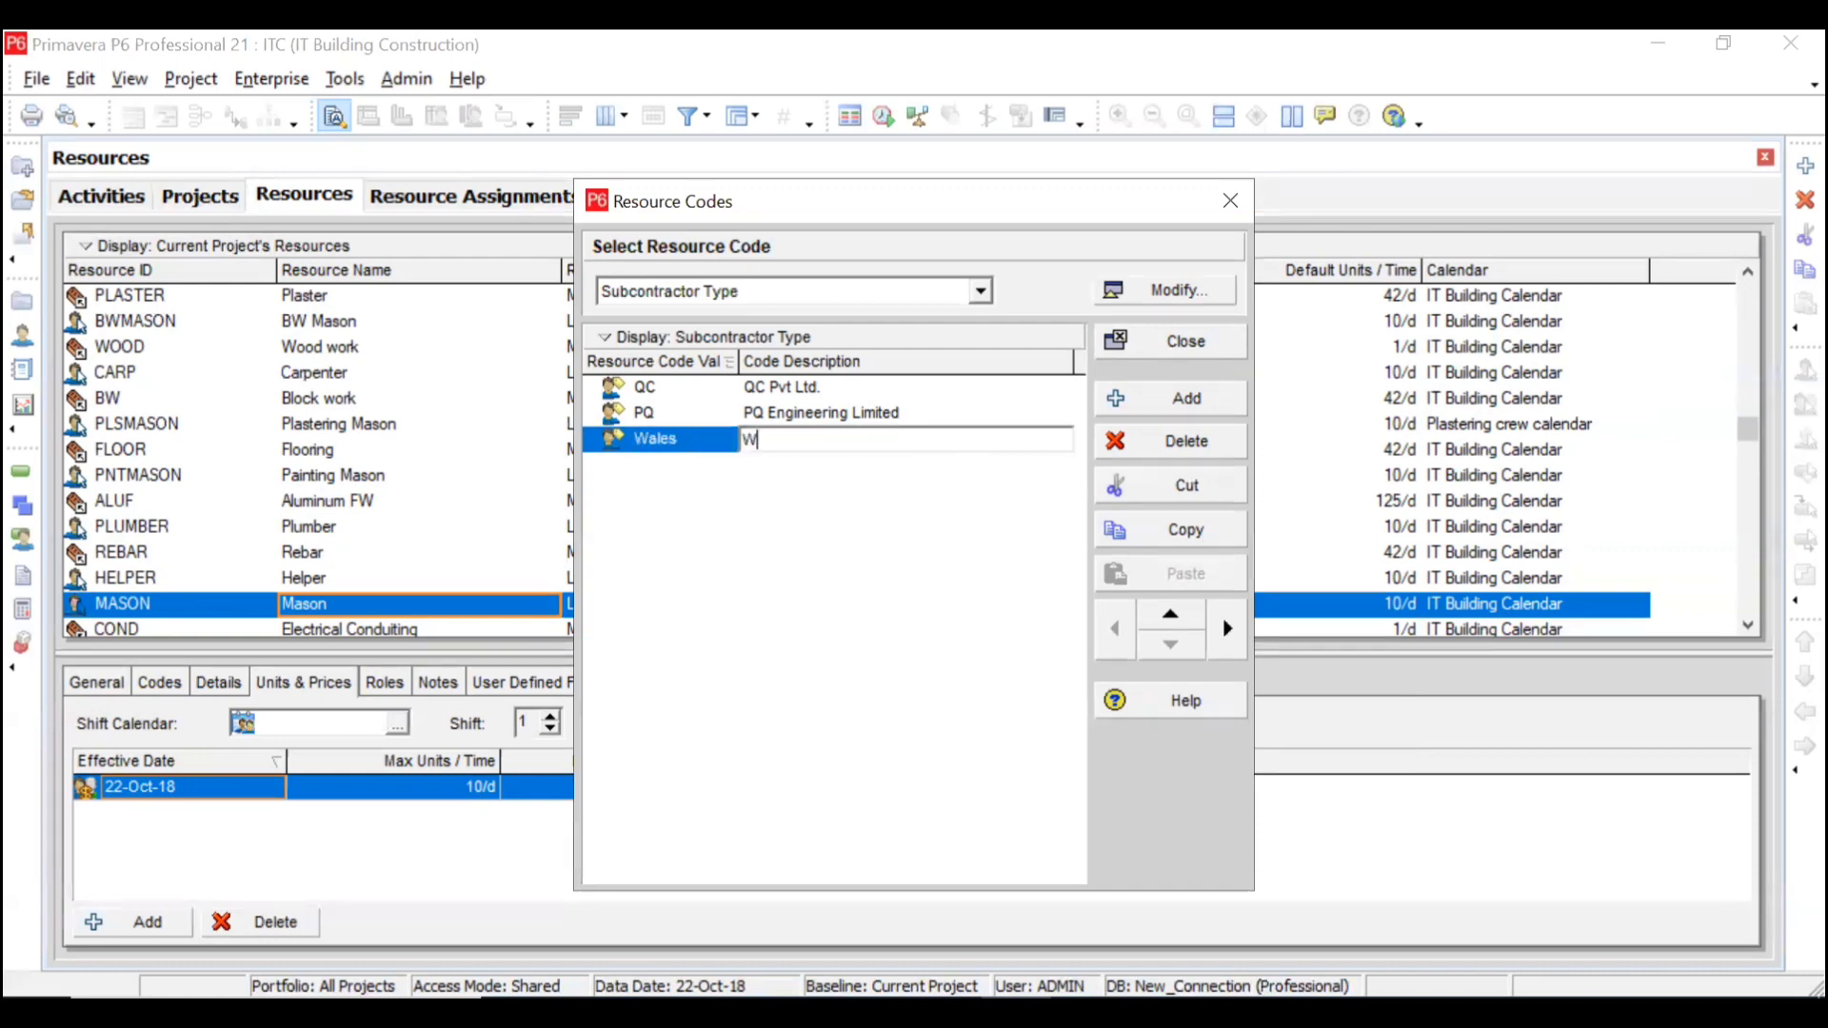
text(ales Pvt Ltd.)
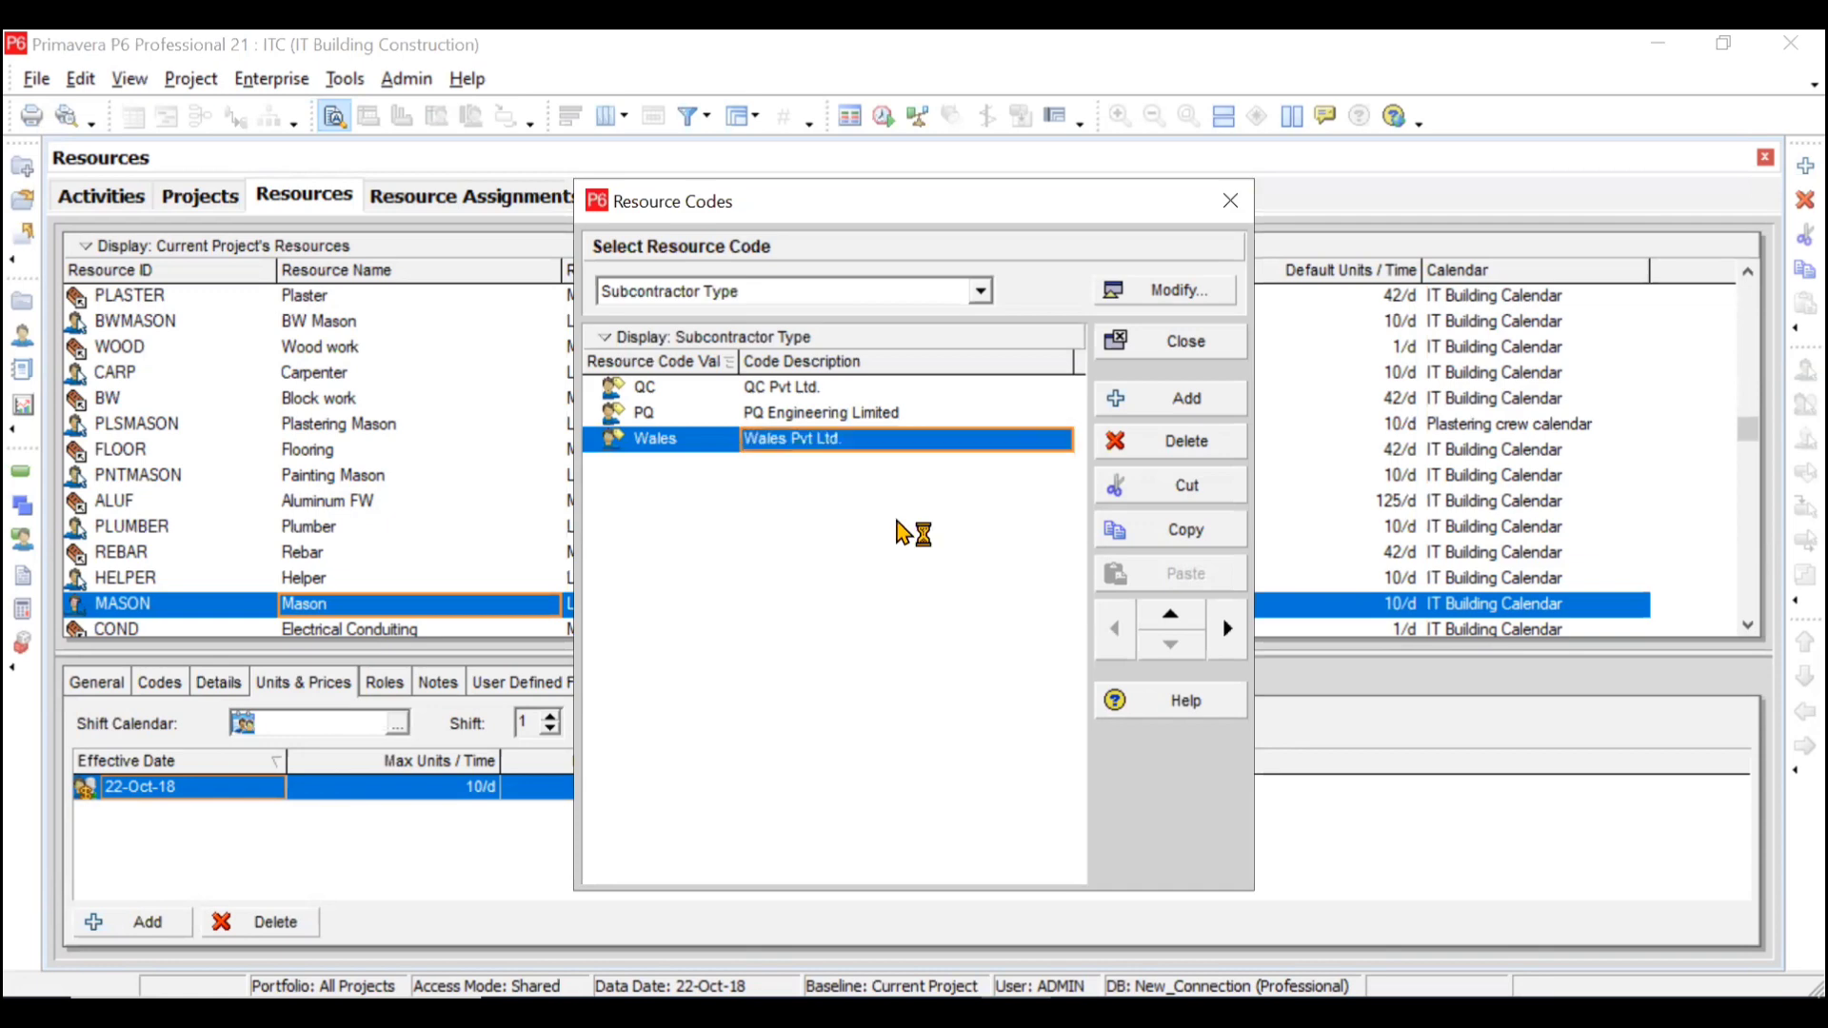
click(1216, 396)
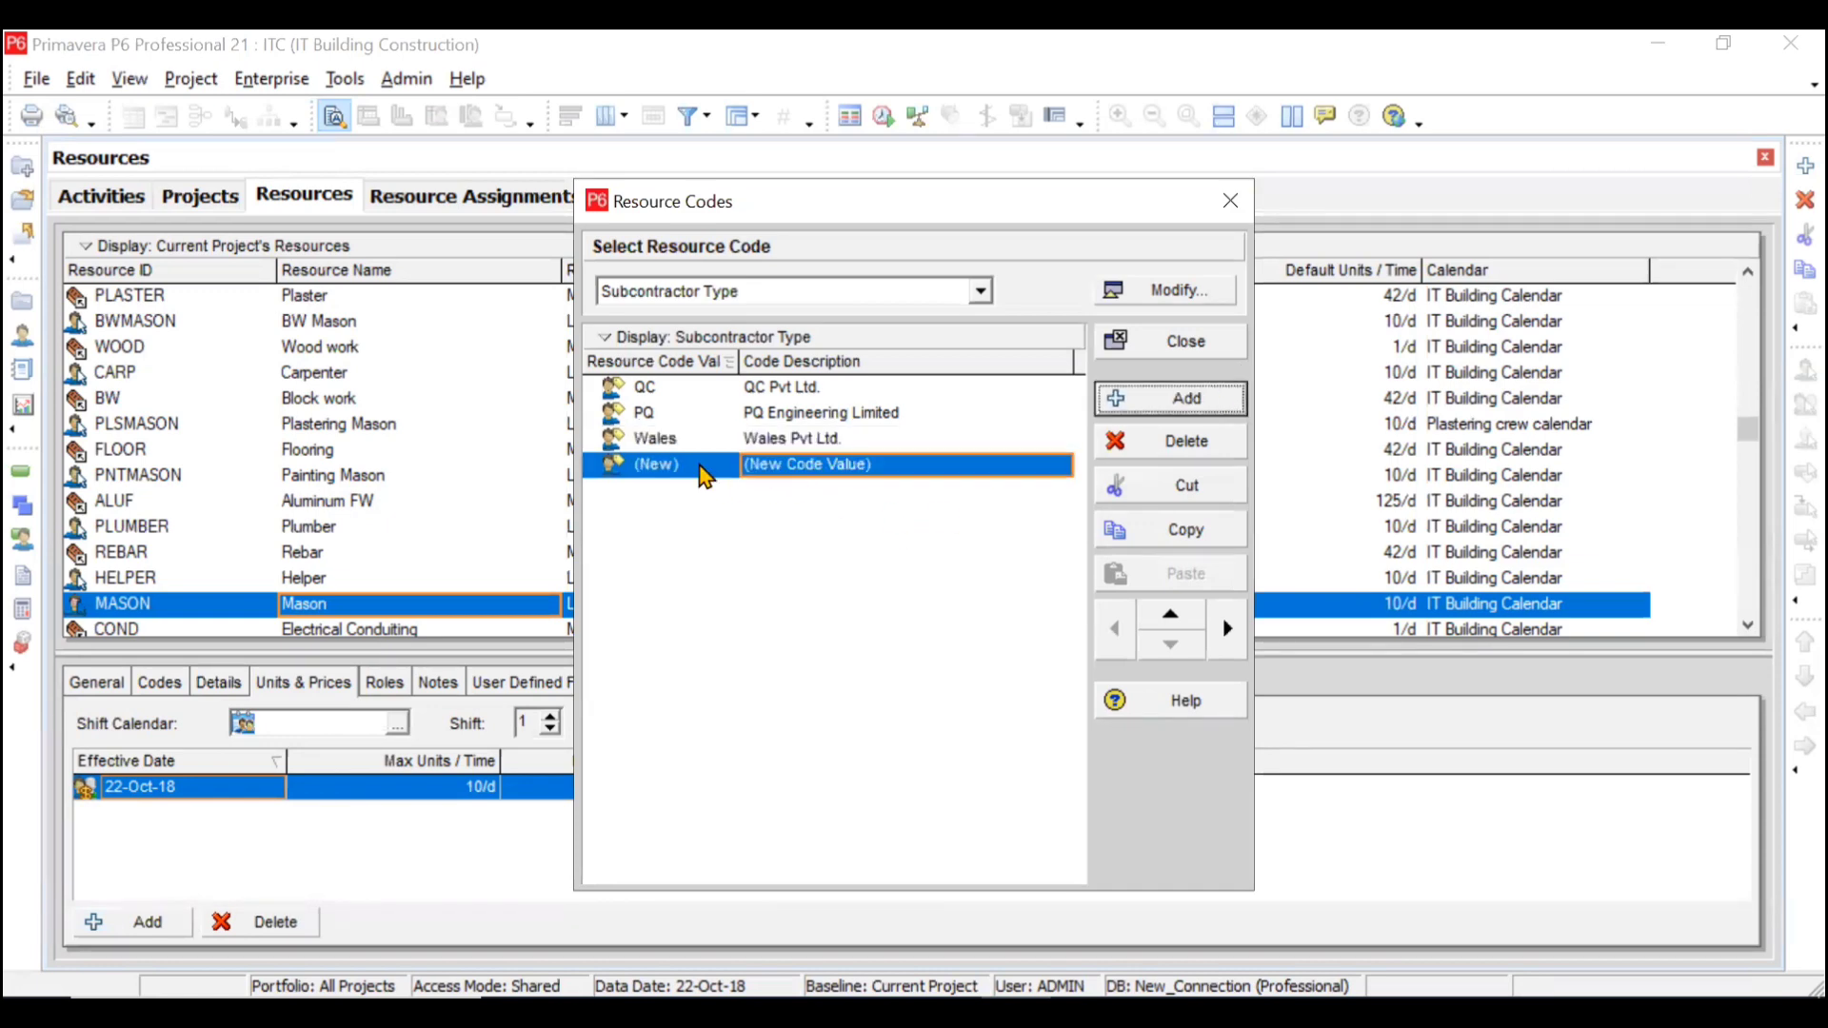
click(702, 471)
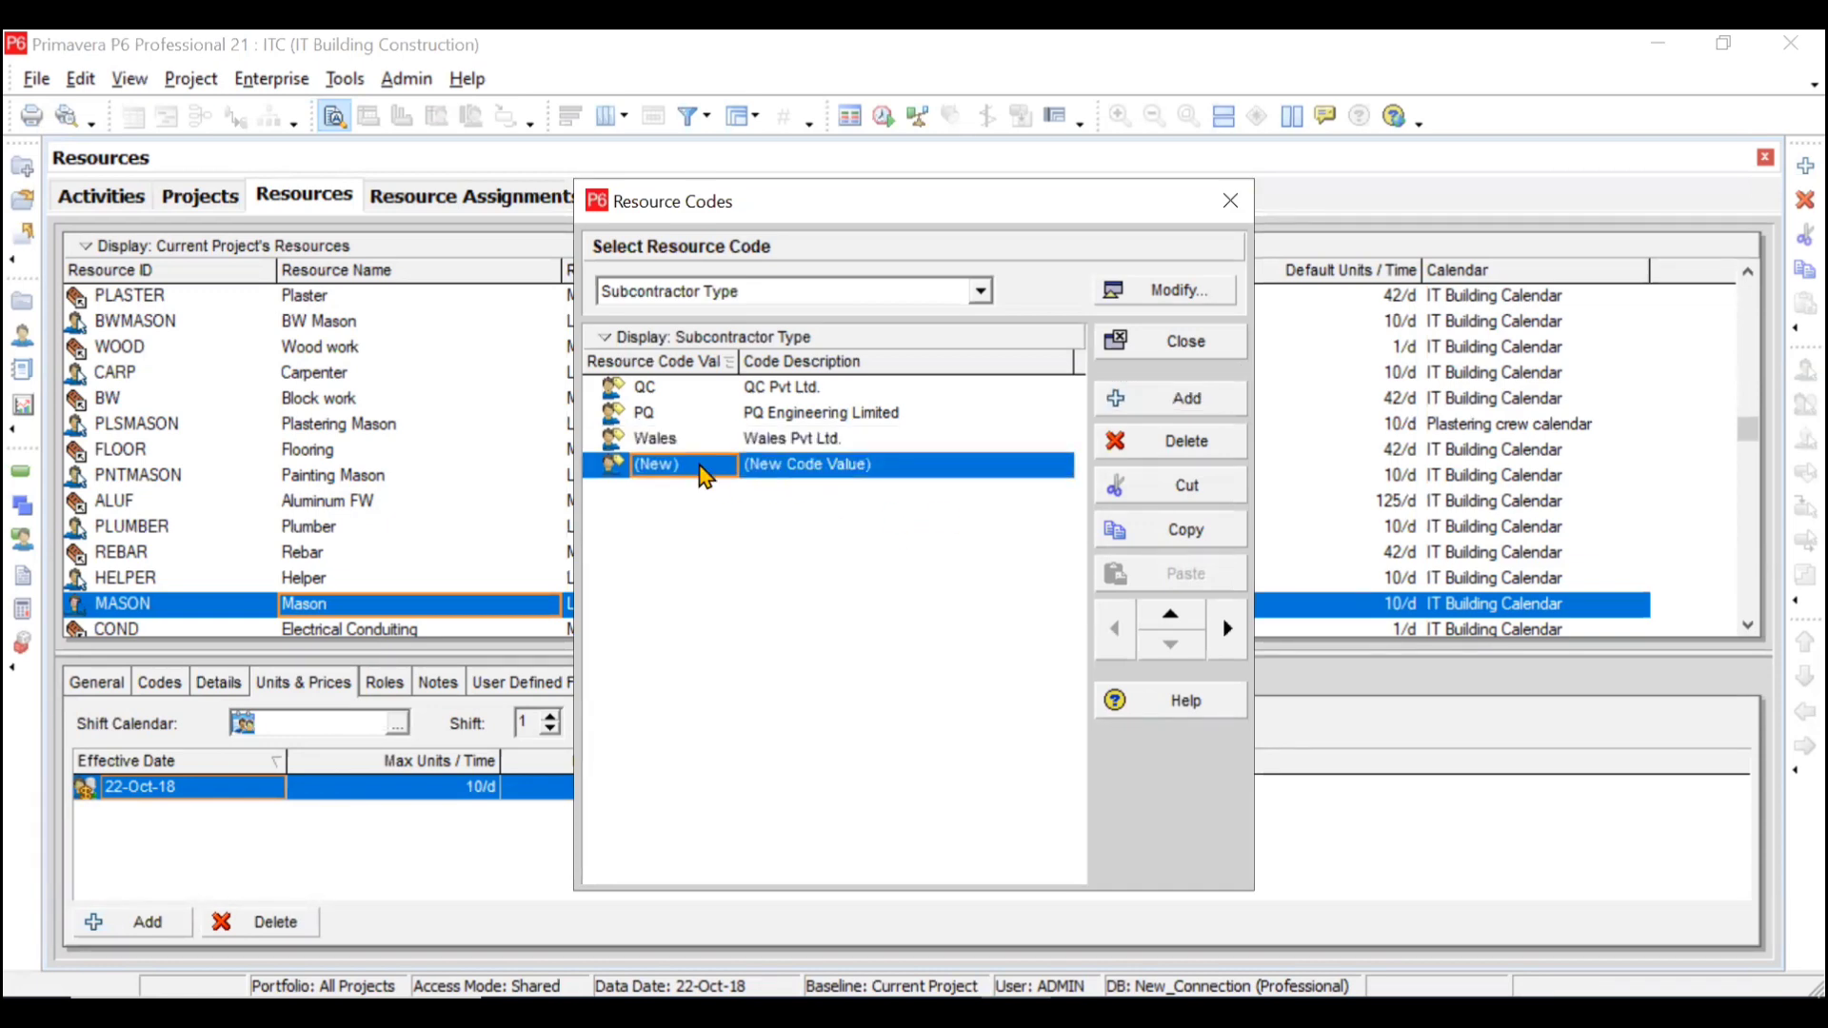
text(XYZ)
click(929, 472)
click(929, 472)
text(XY)
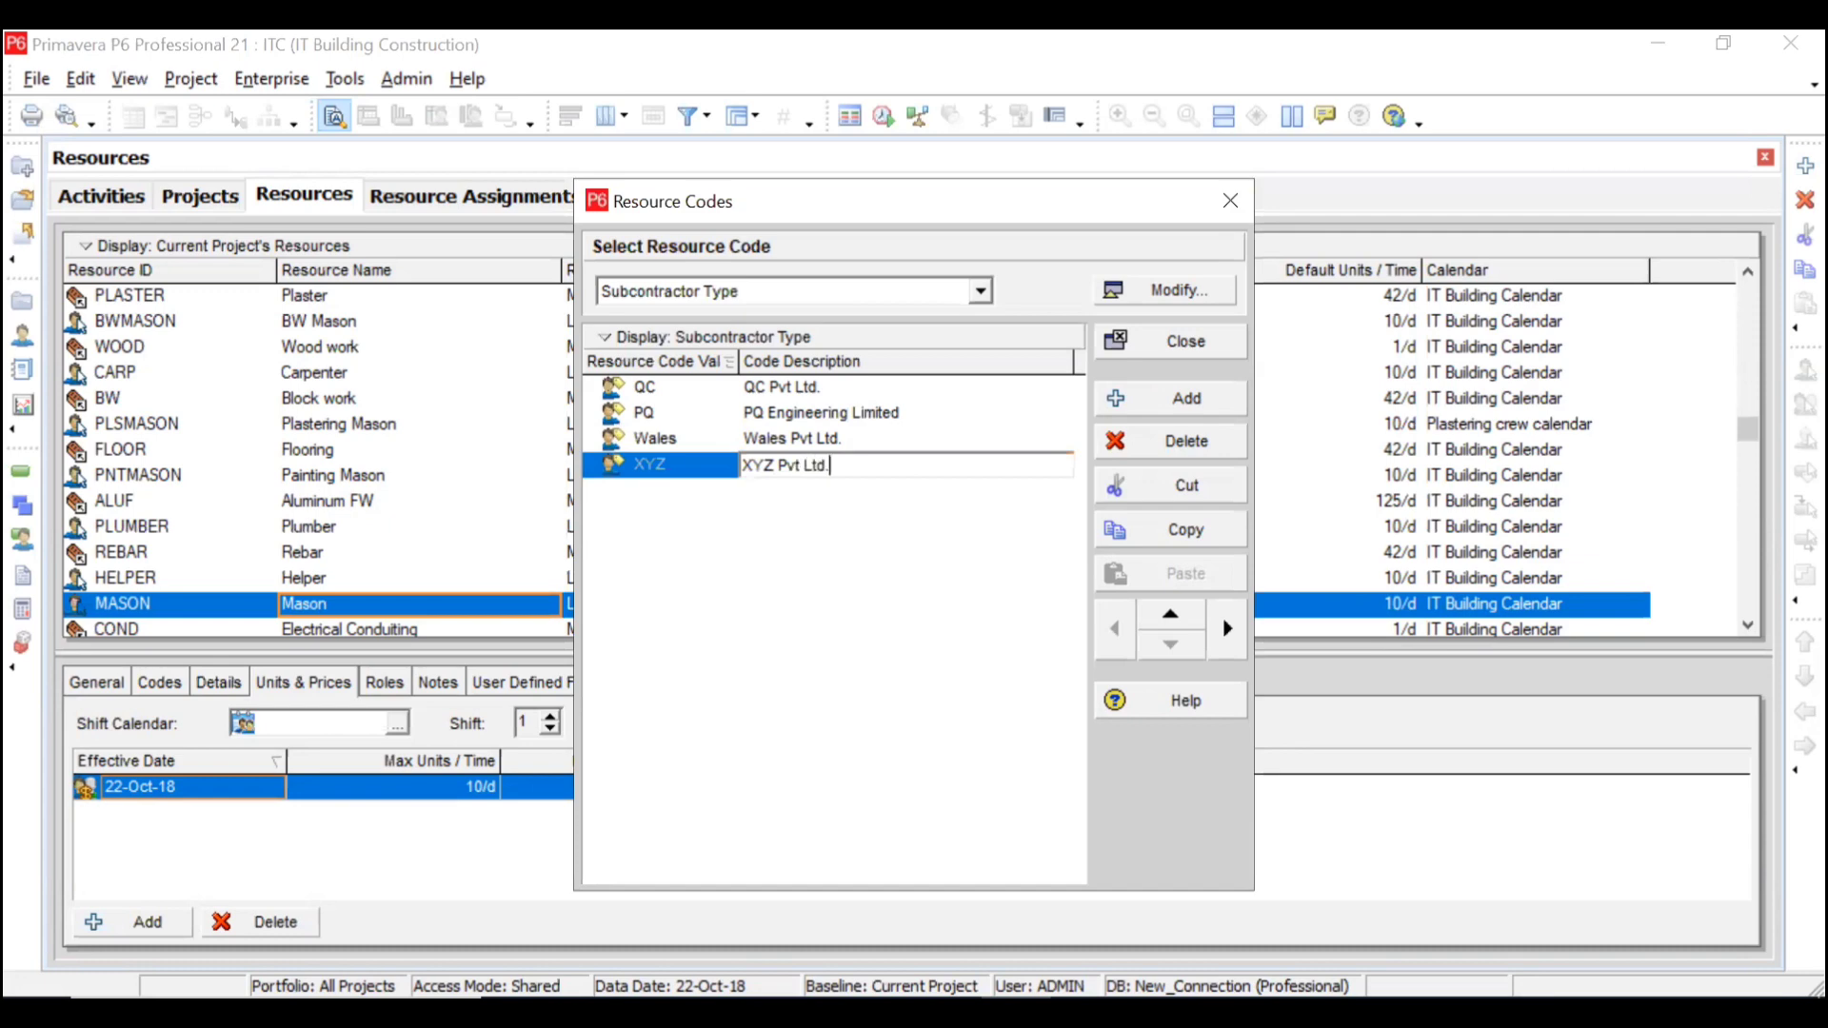
key(Return)
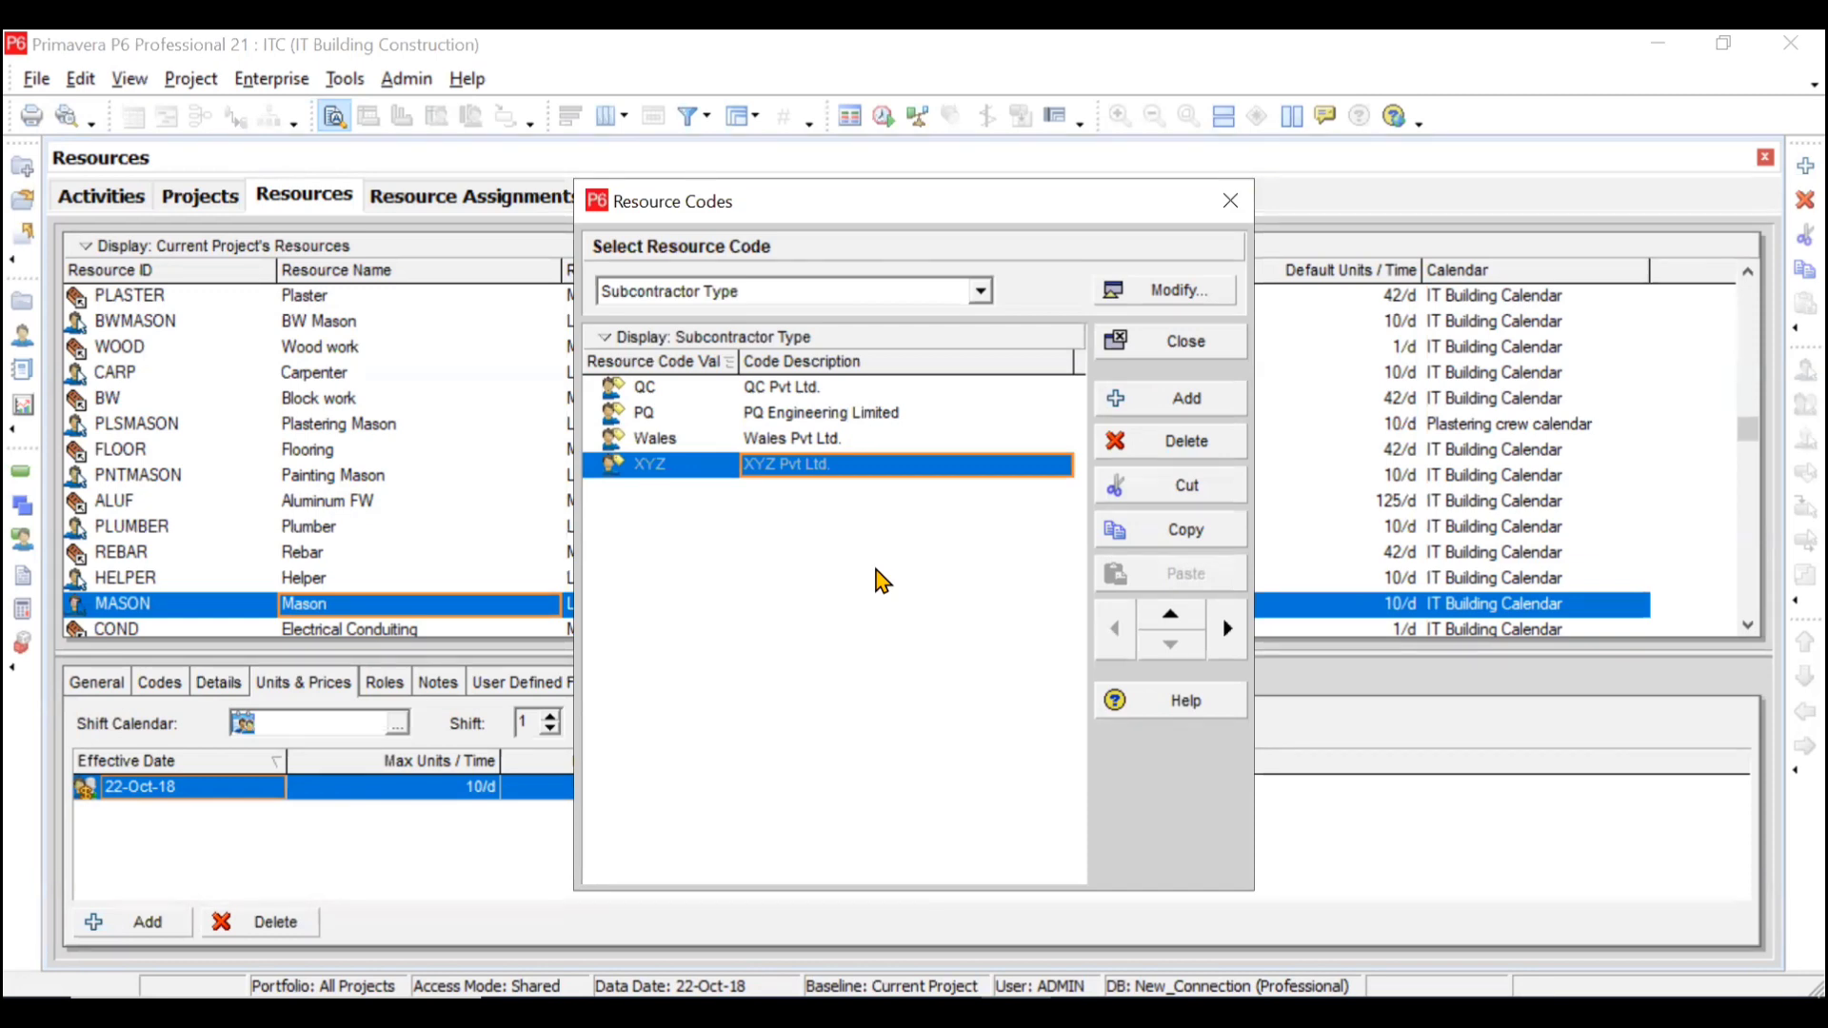
Step: Close Resource Codes and check the SANITARY resource's Codes tab without assigning anything
click(1196, 349)
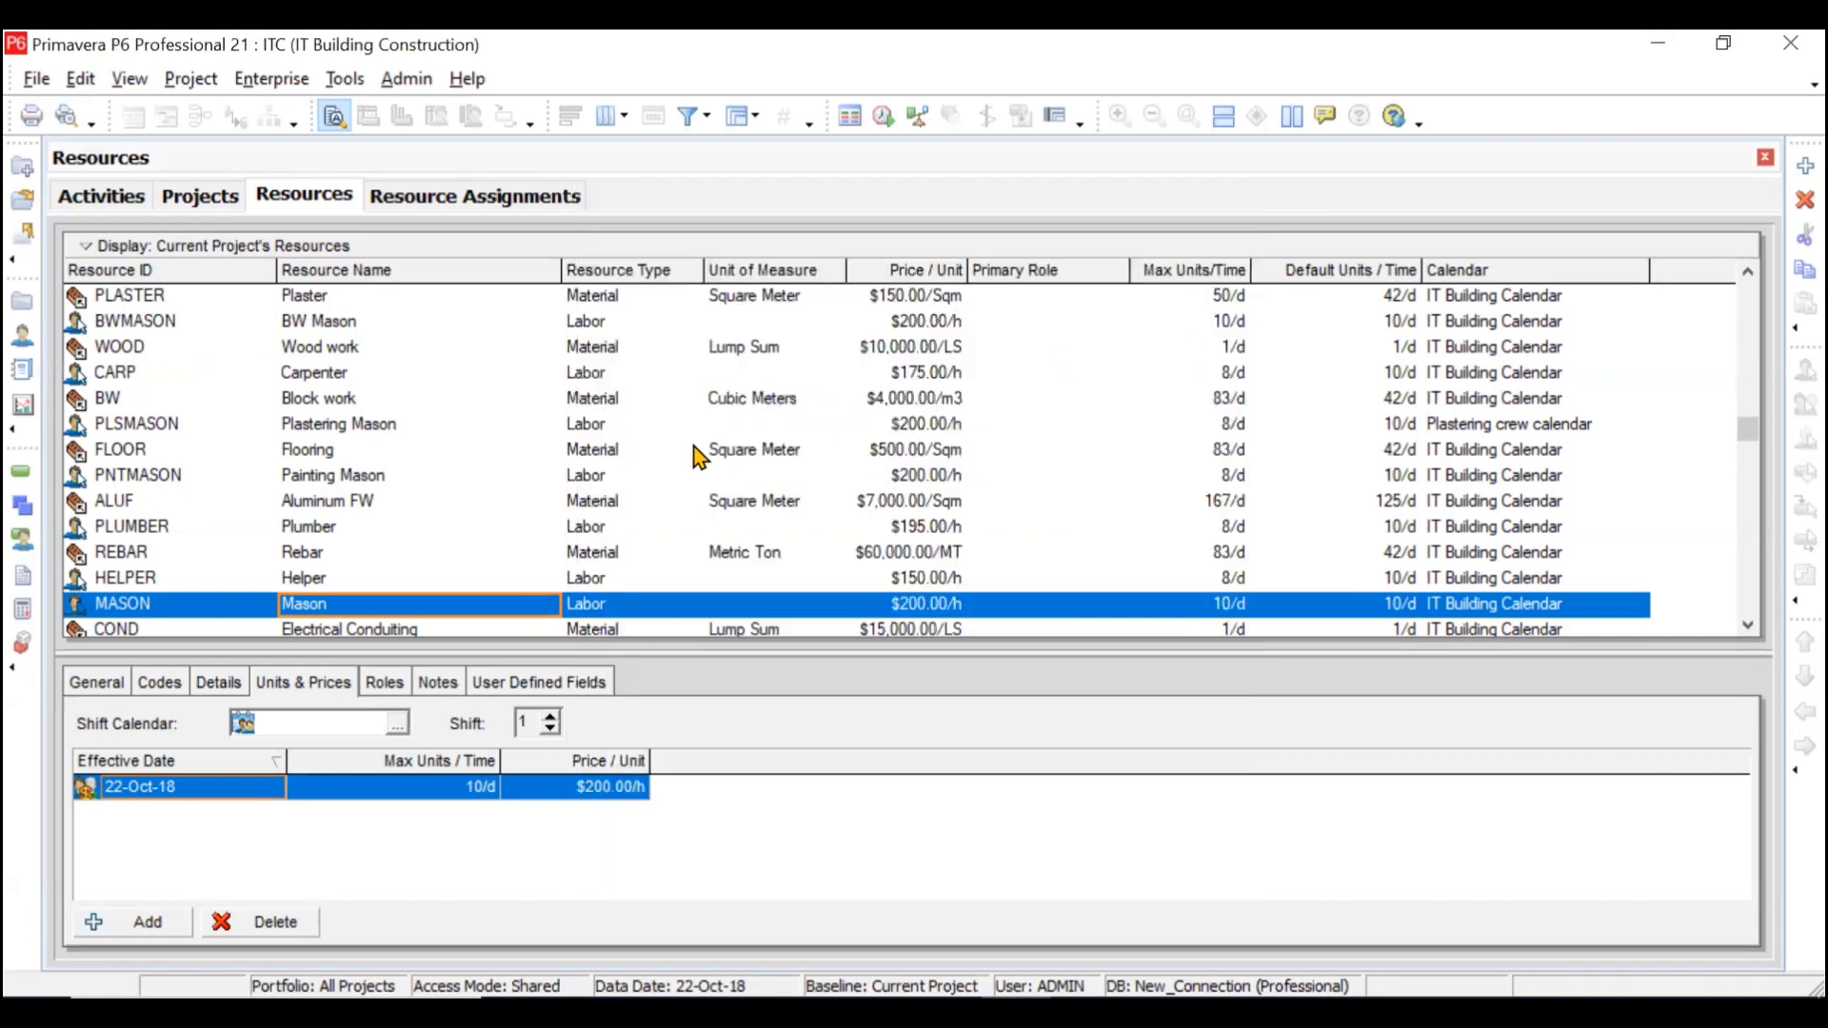
click(144, 699)
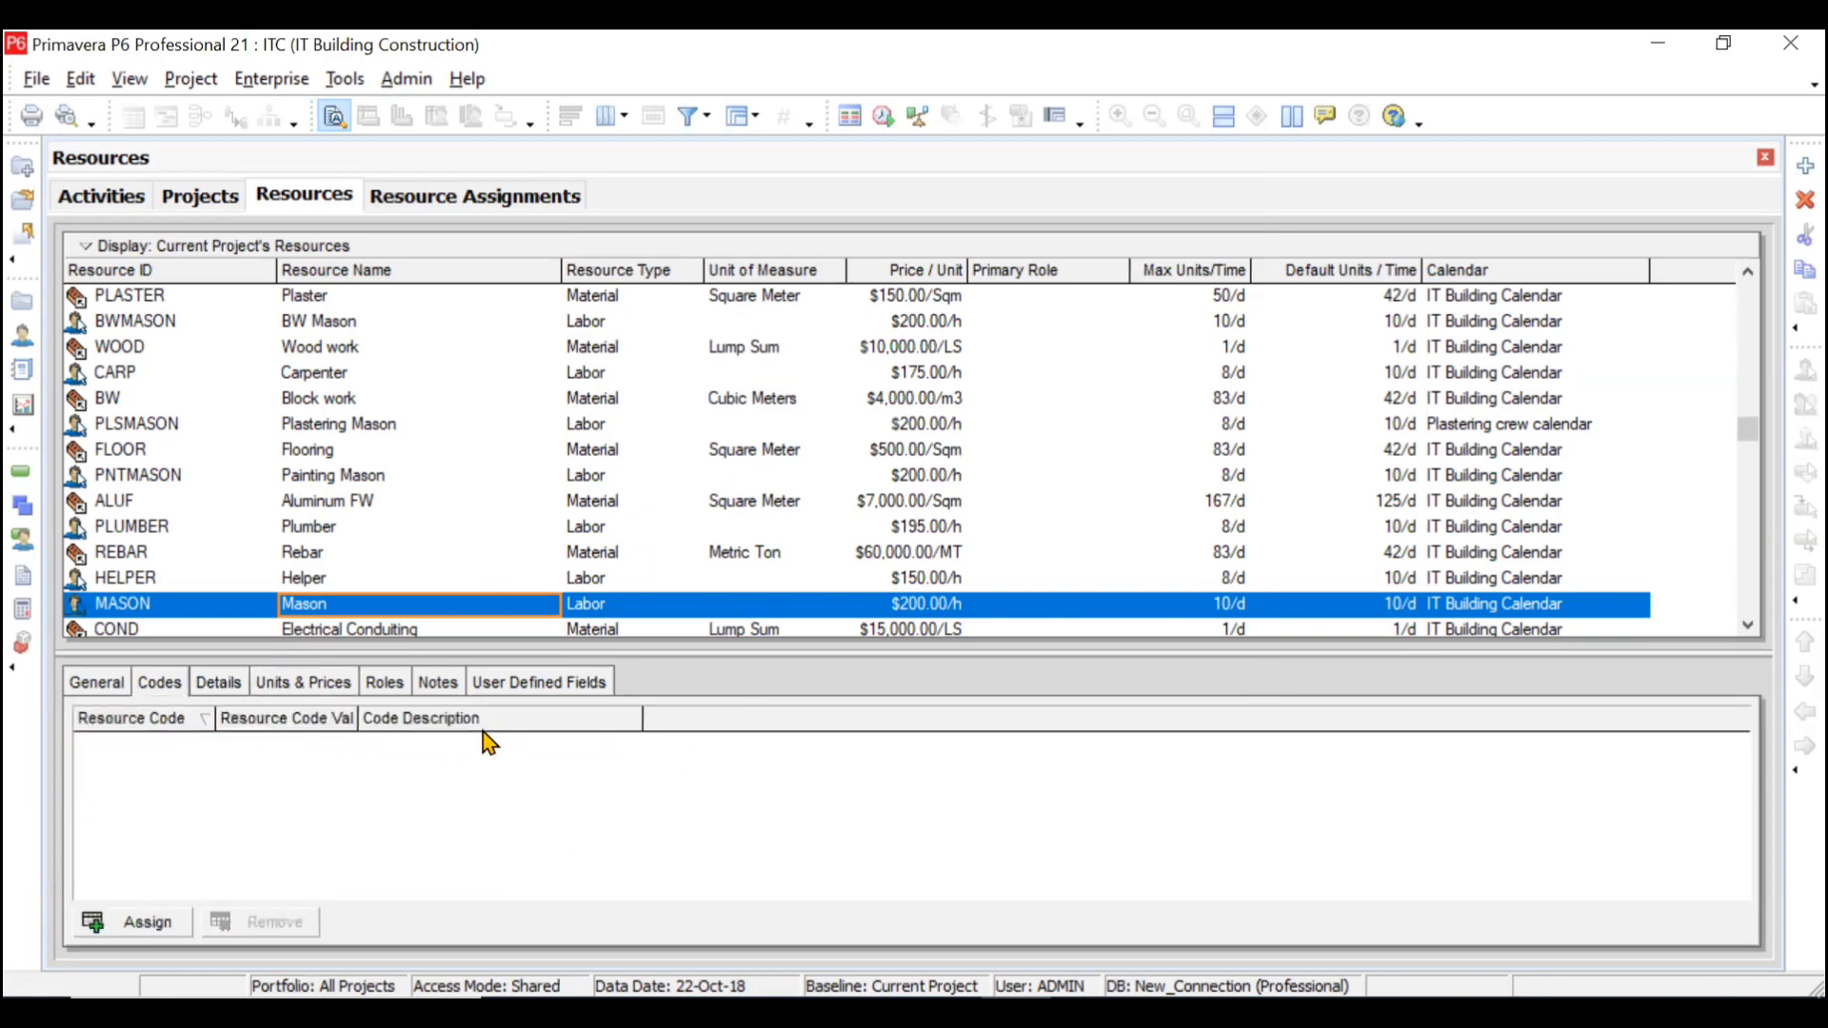
scroll(402, 337, up, 3)
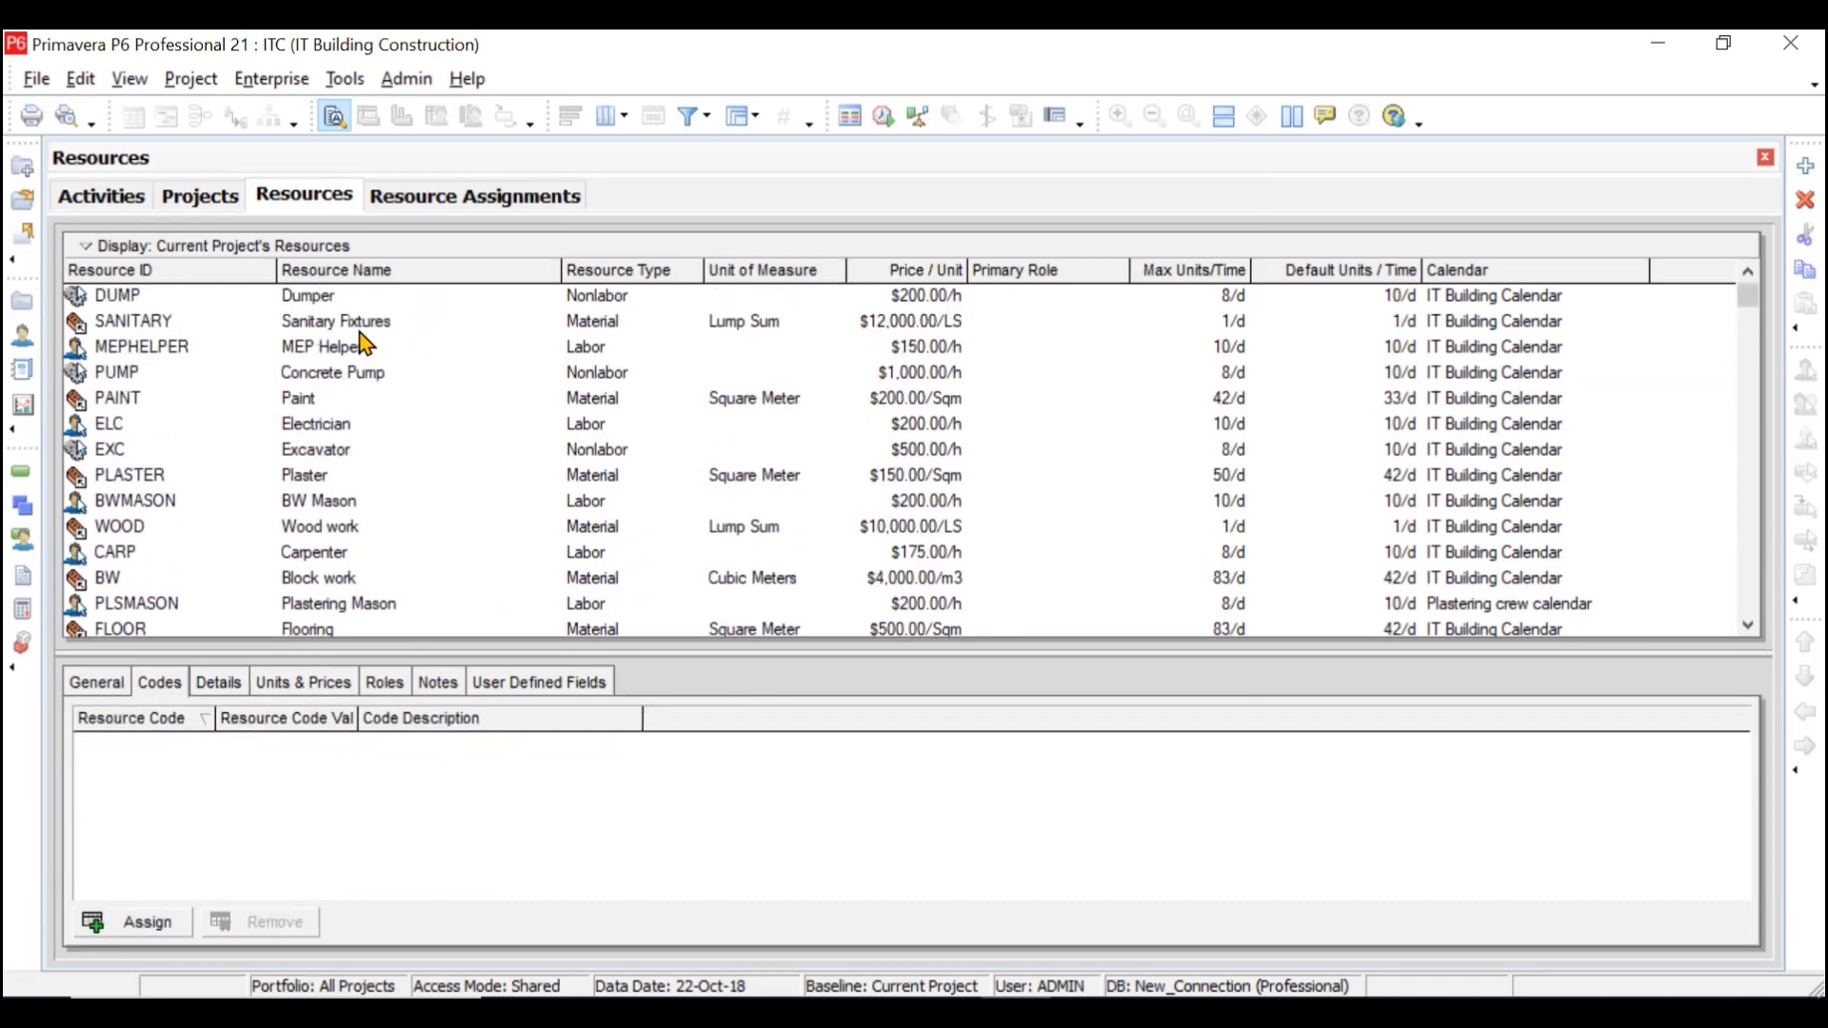
click(361, 328)
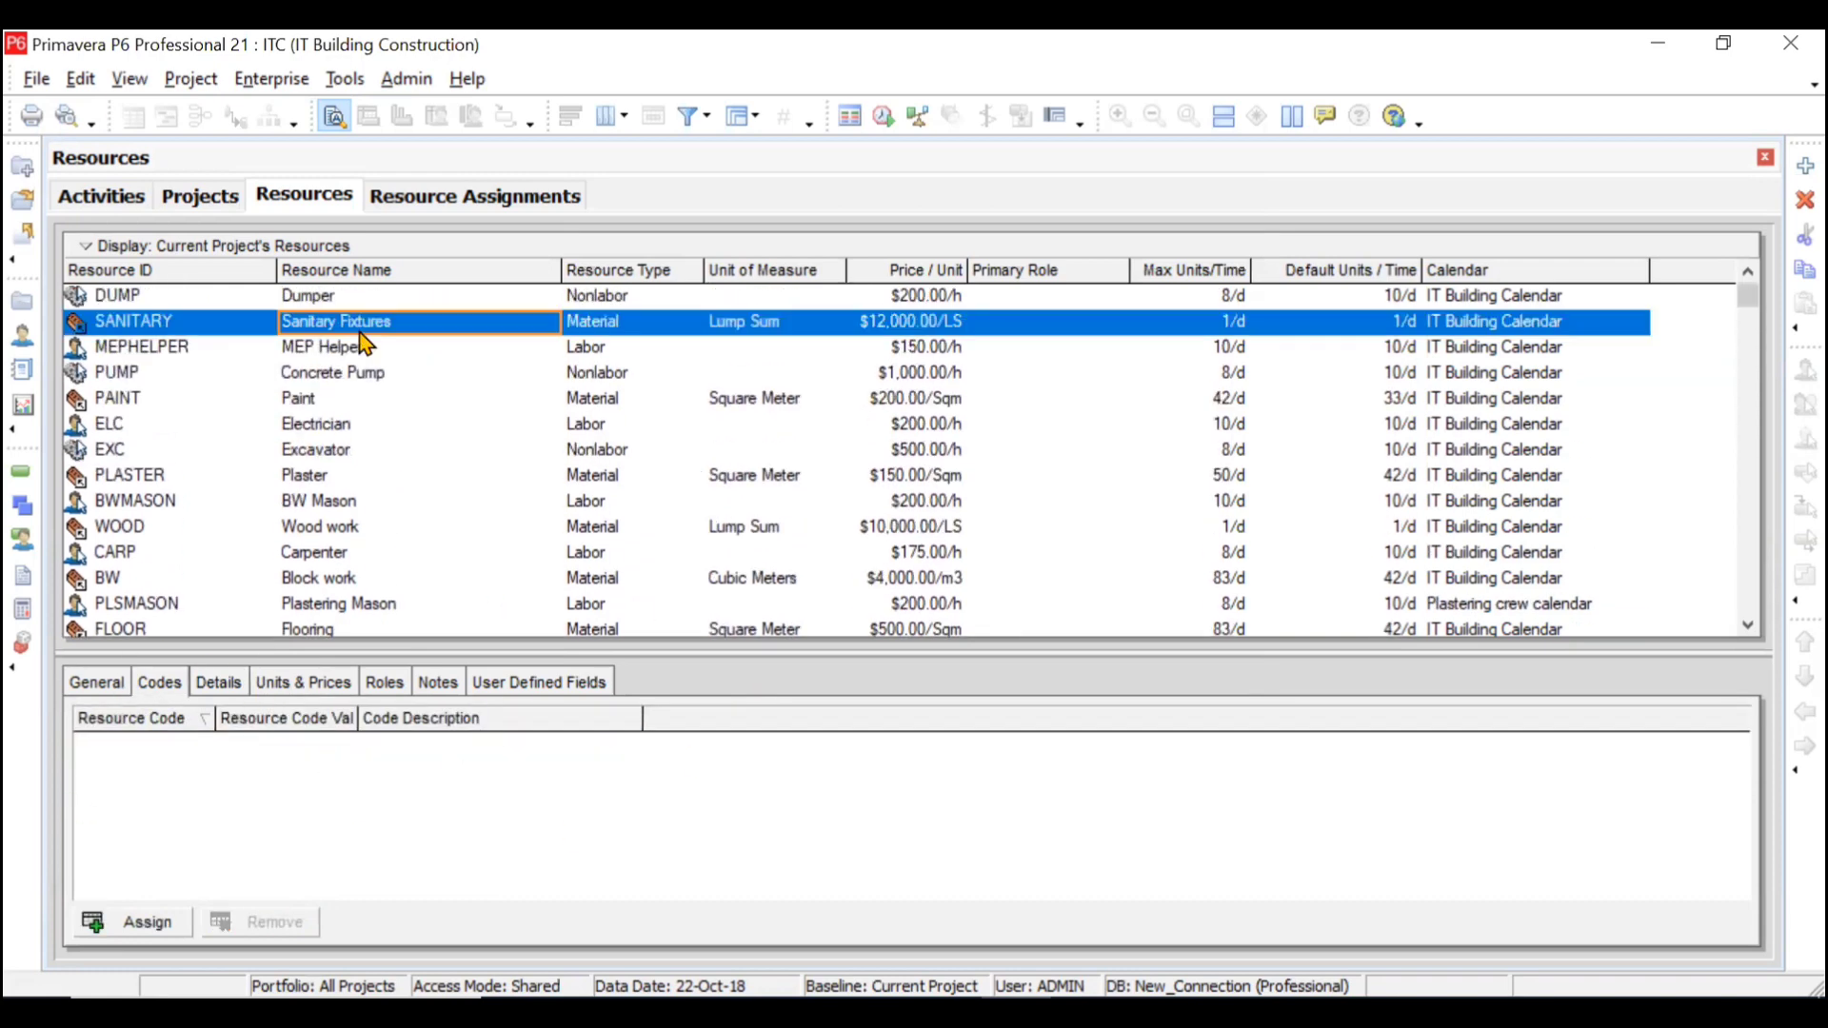
click(150, 924)
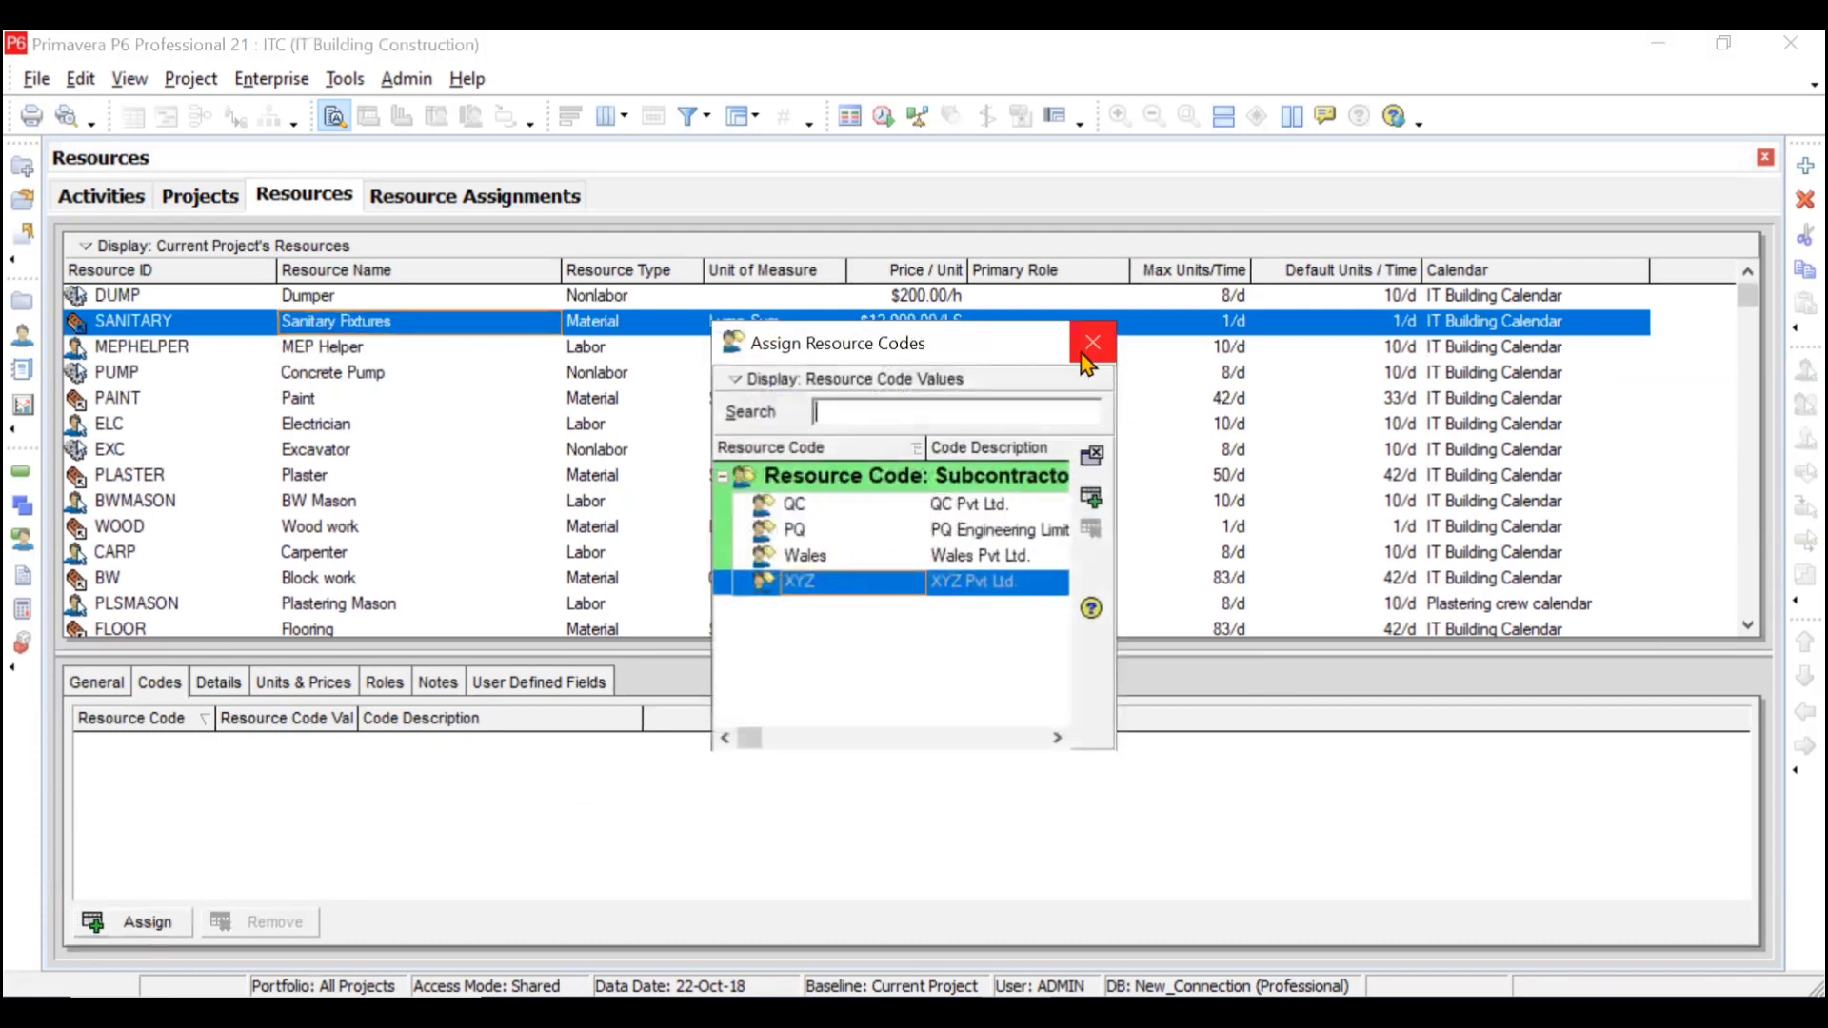
click(1090, 343)
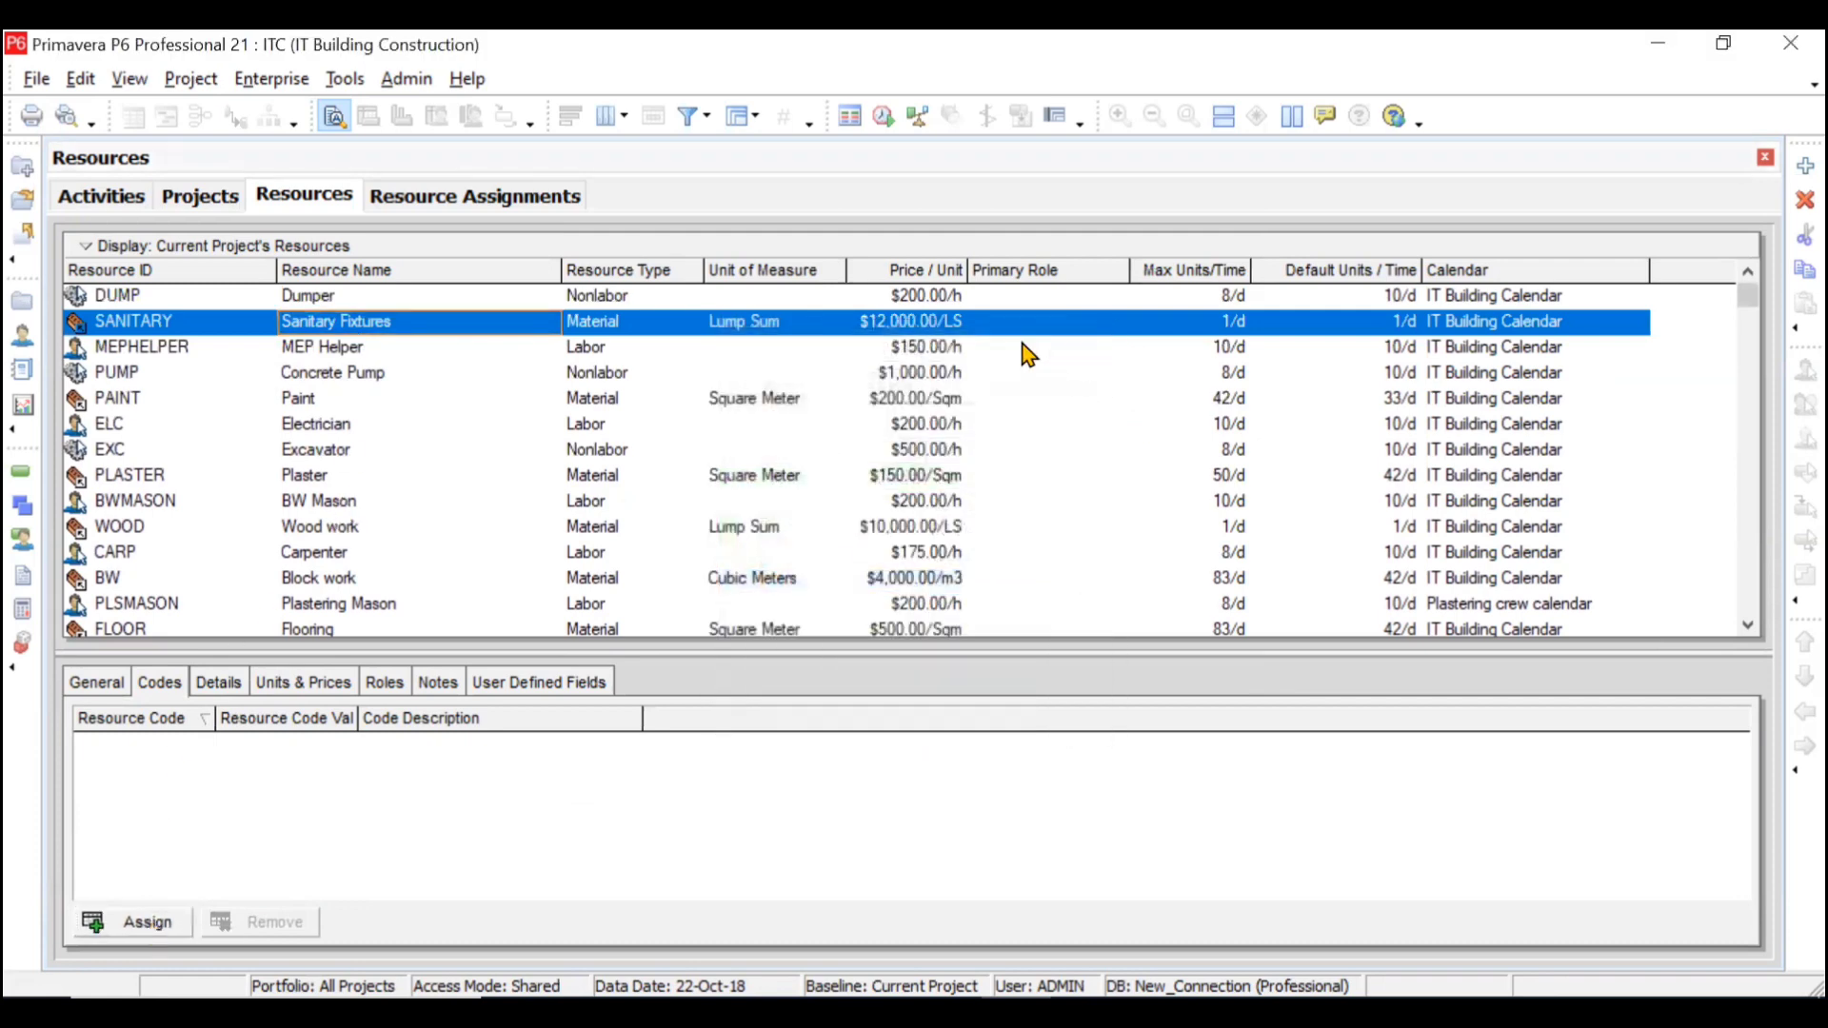
Step: Add the Subcontractor Type resource code column to the table, positioned below Resource Name
right_click(495, 273)
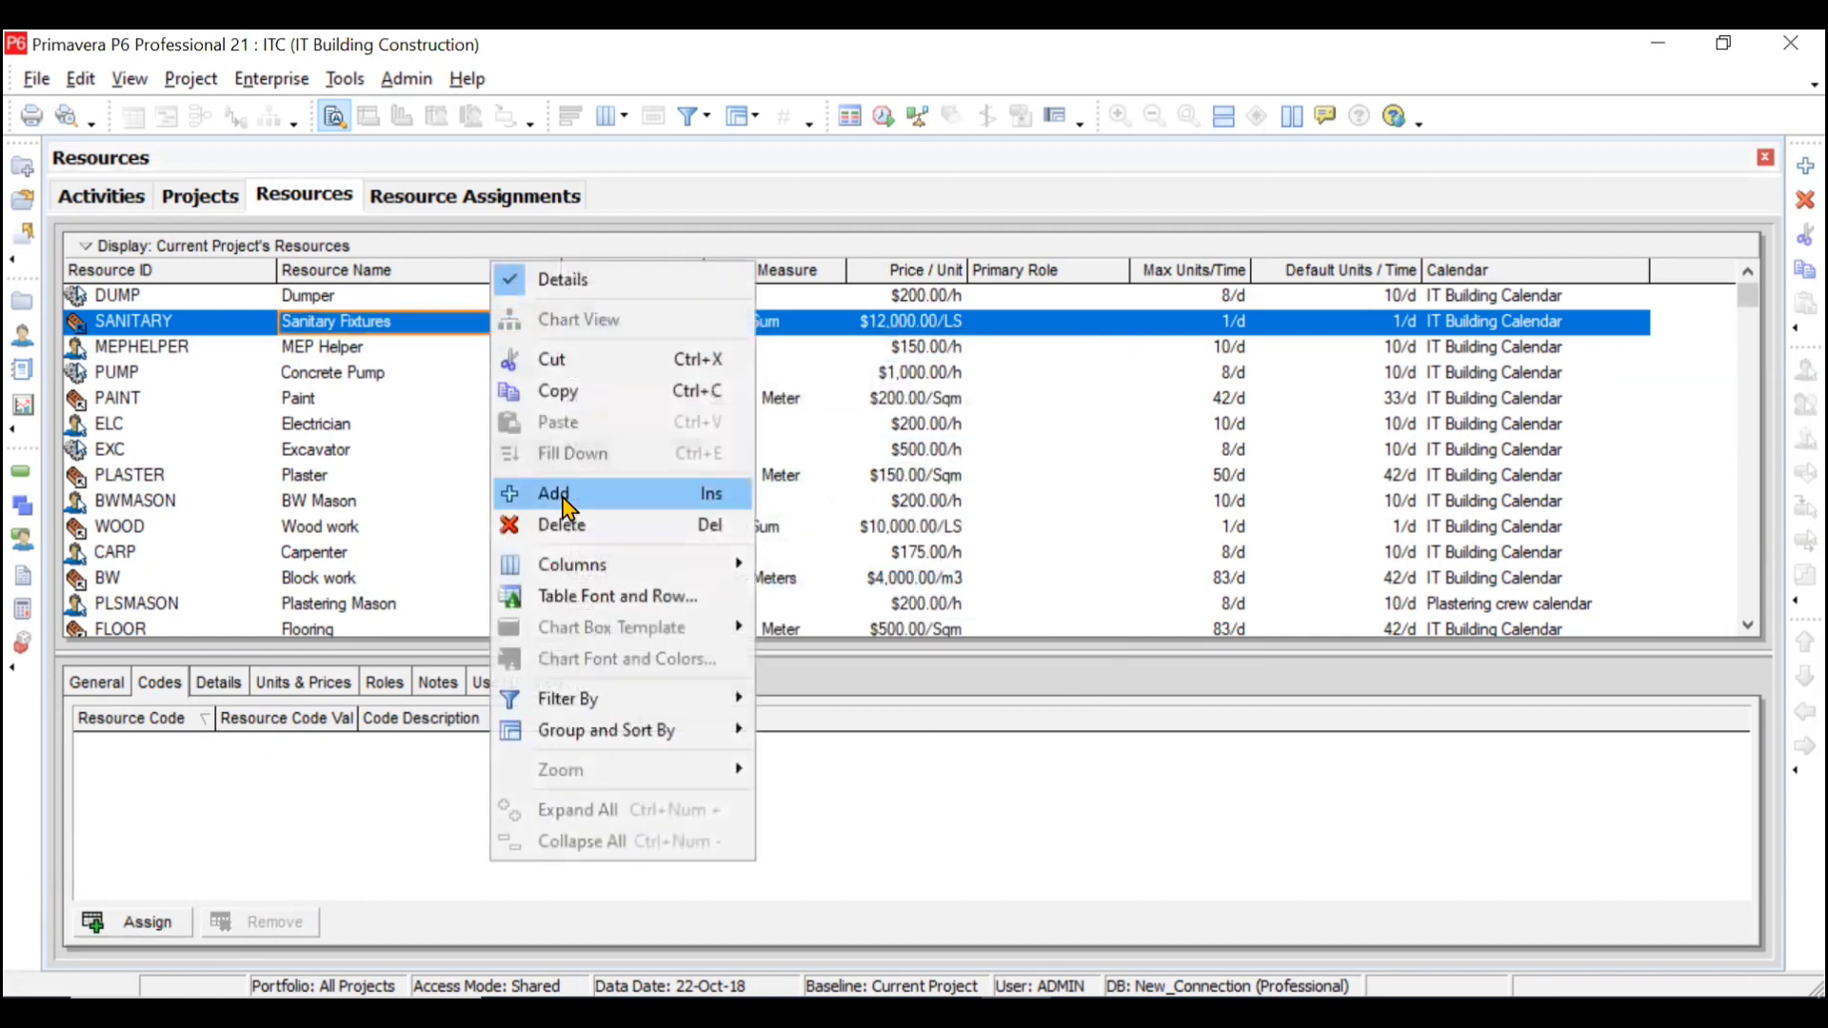
mouse_move(586, 583)
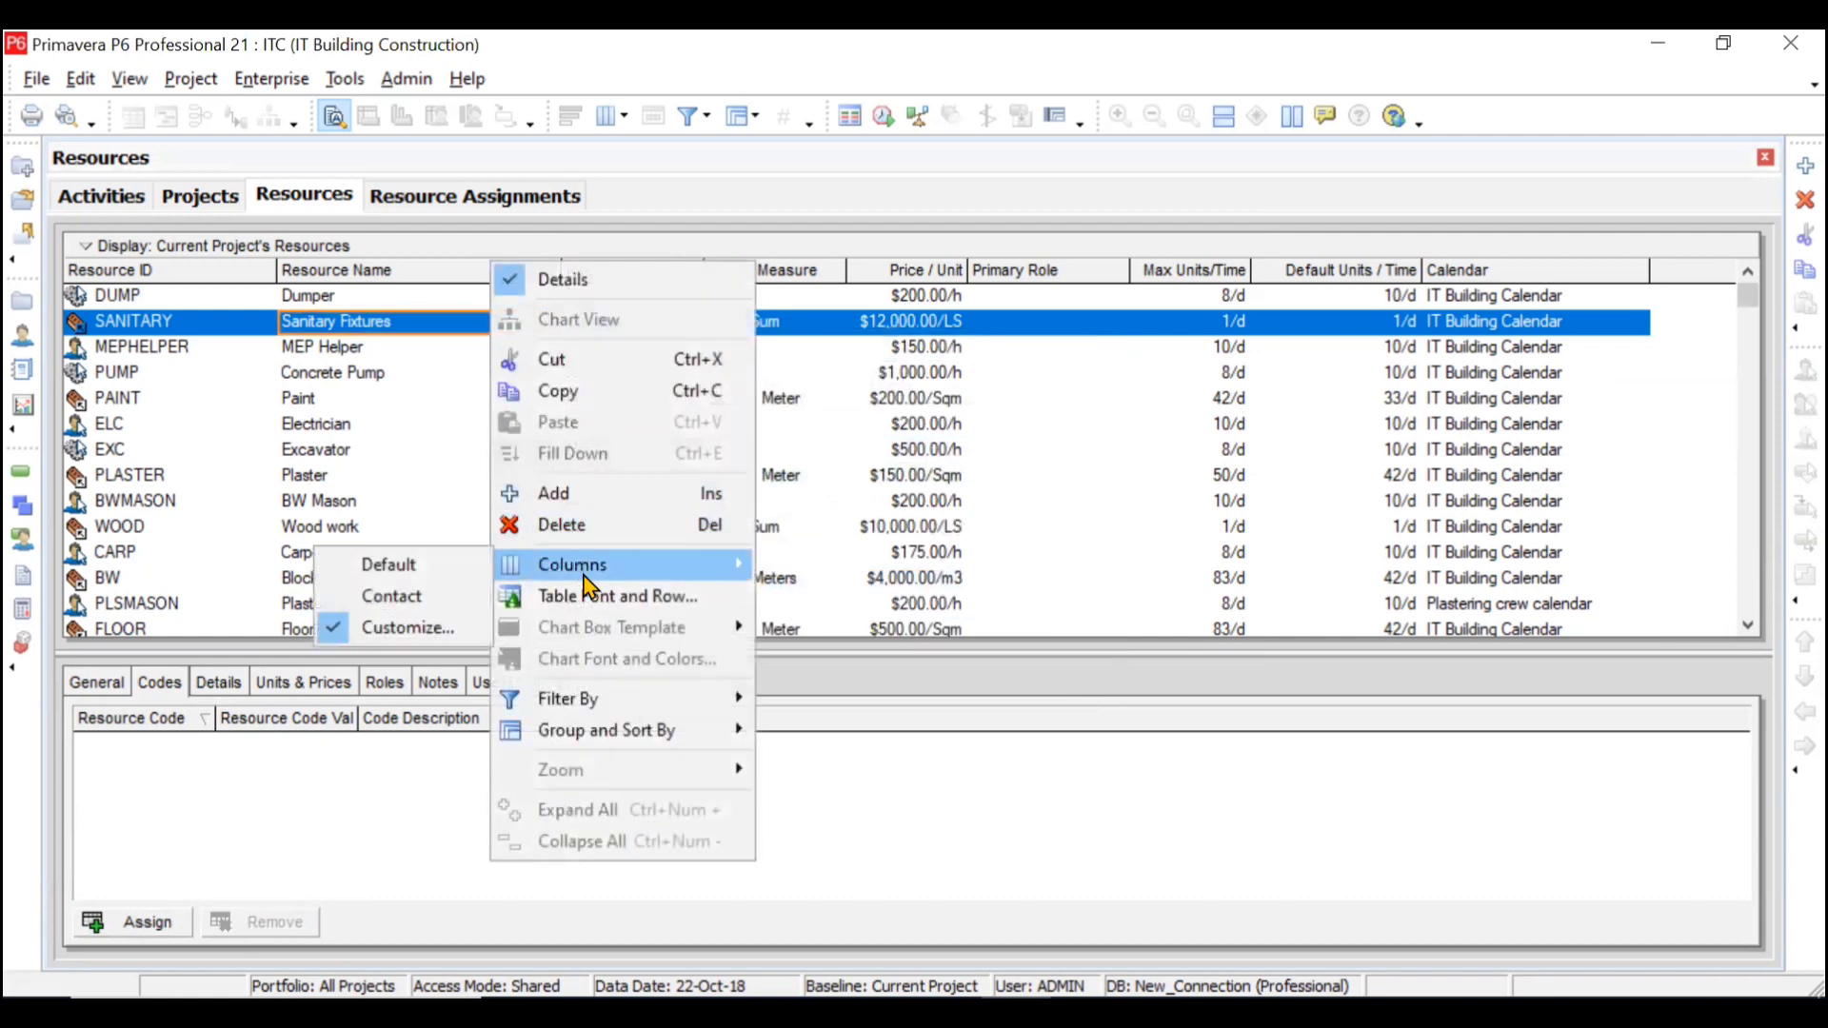
click(397, 628)
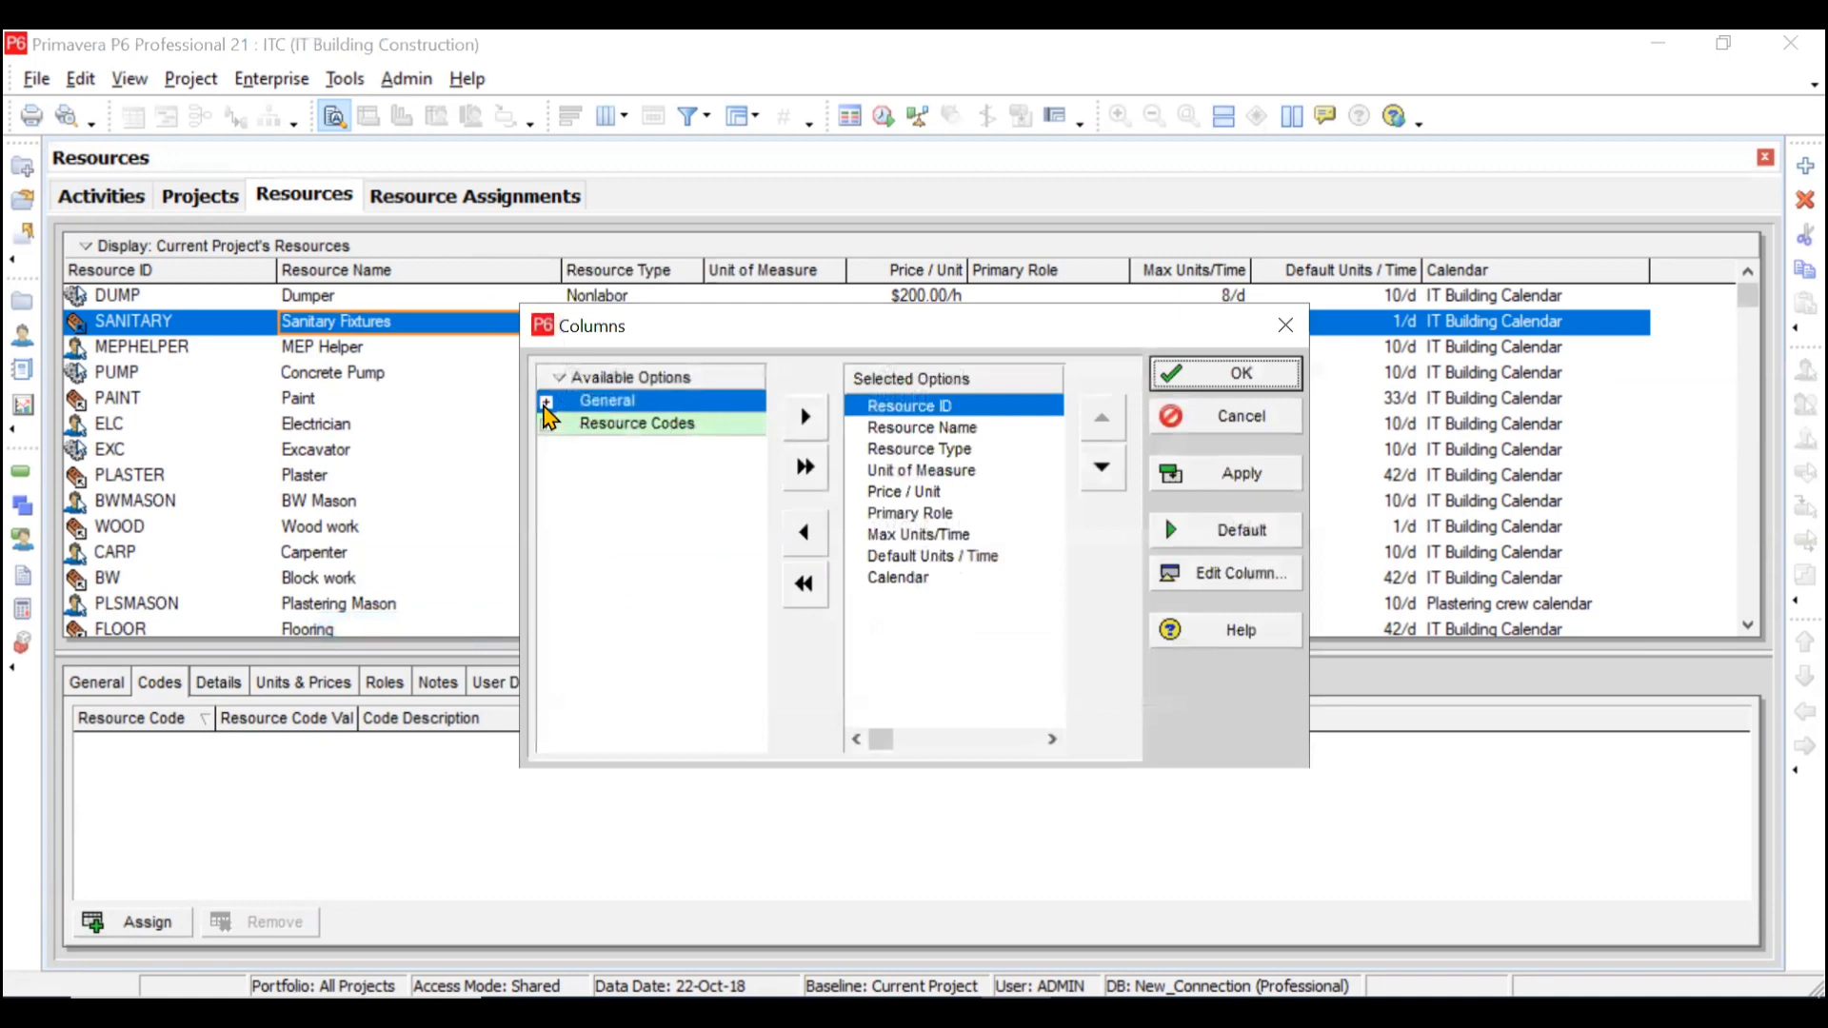
click(547, 426)
click(633, 449)
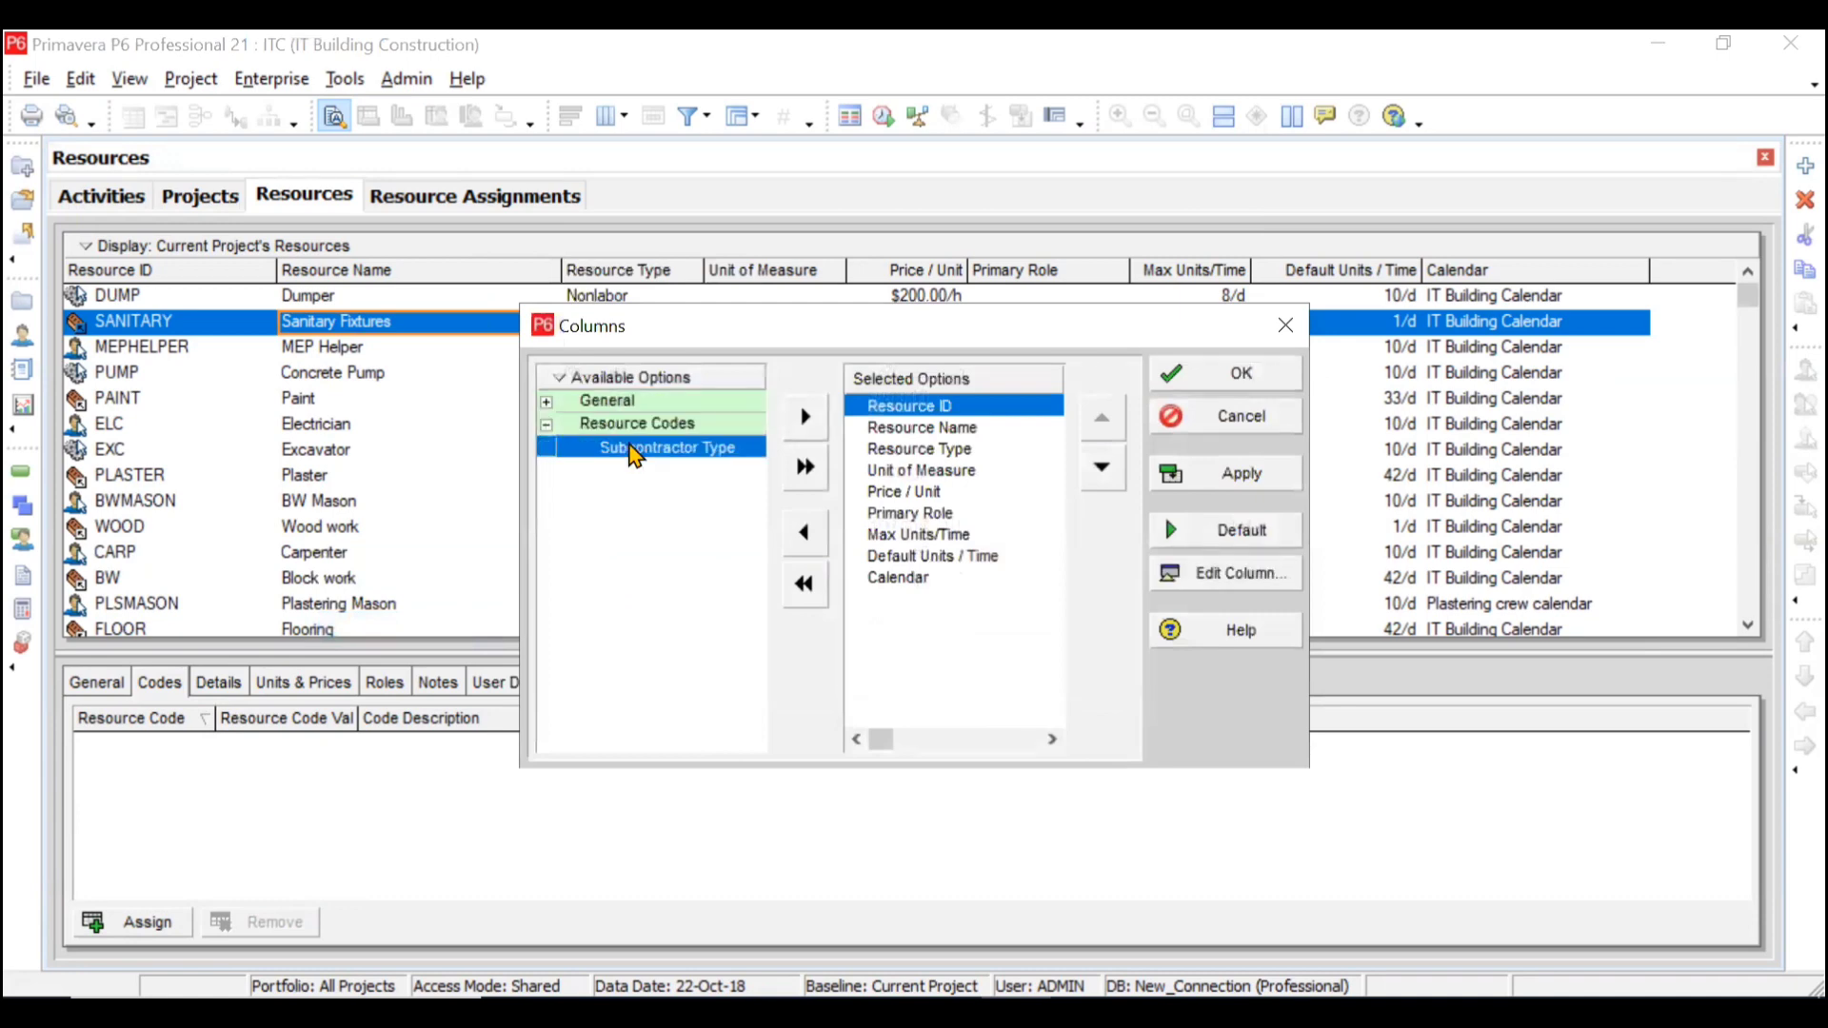
click(805, 417)
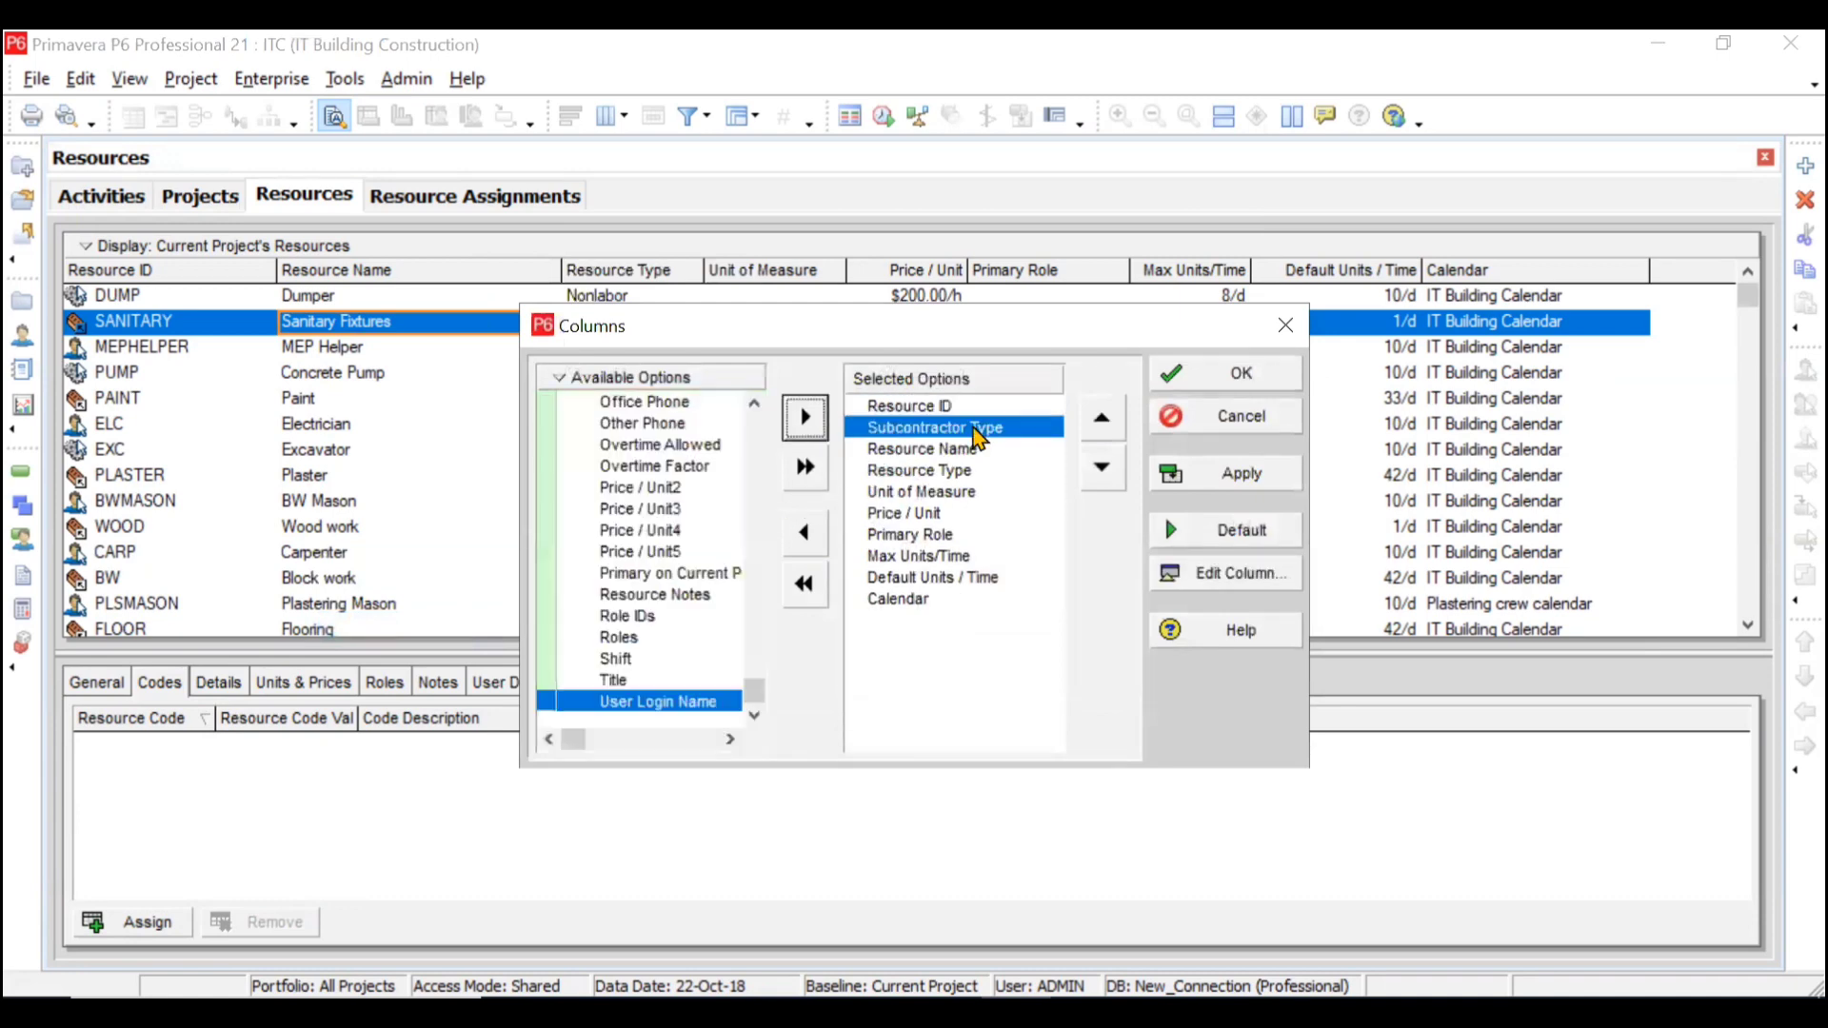
click(1104, 468)
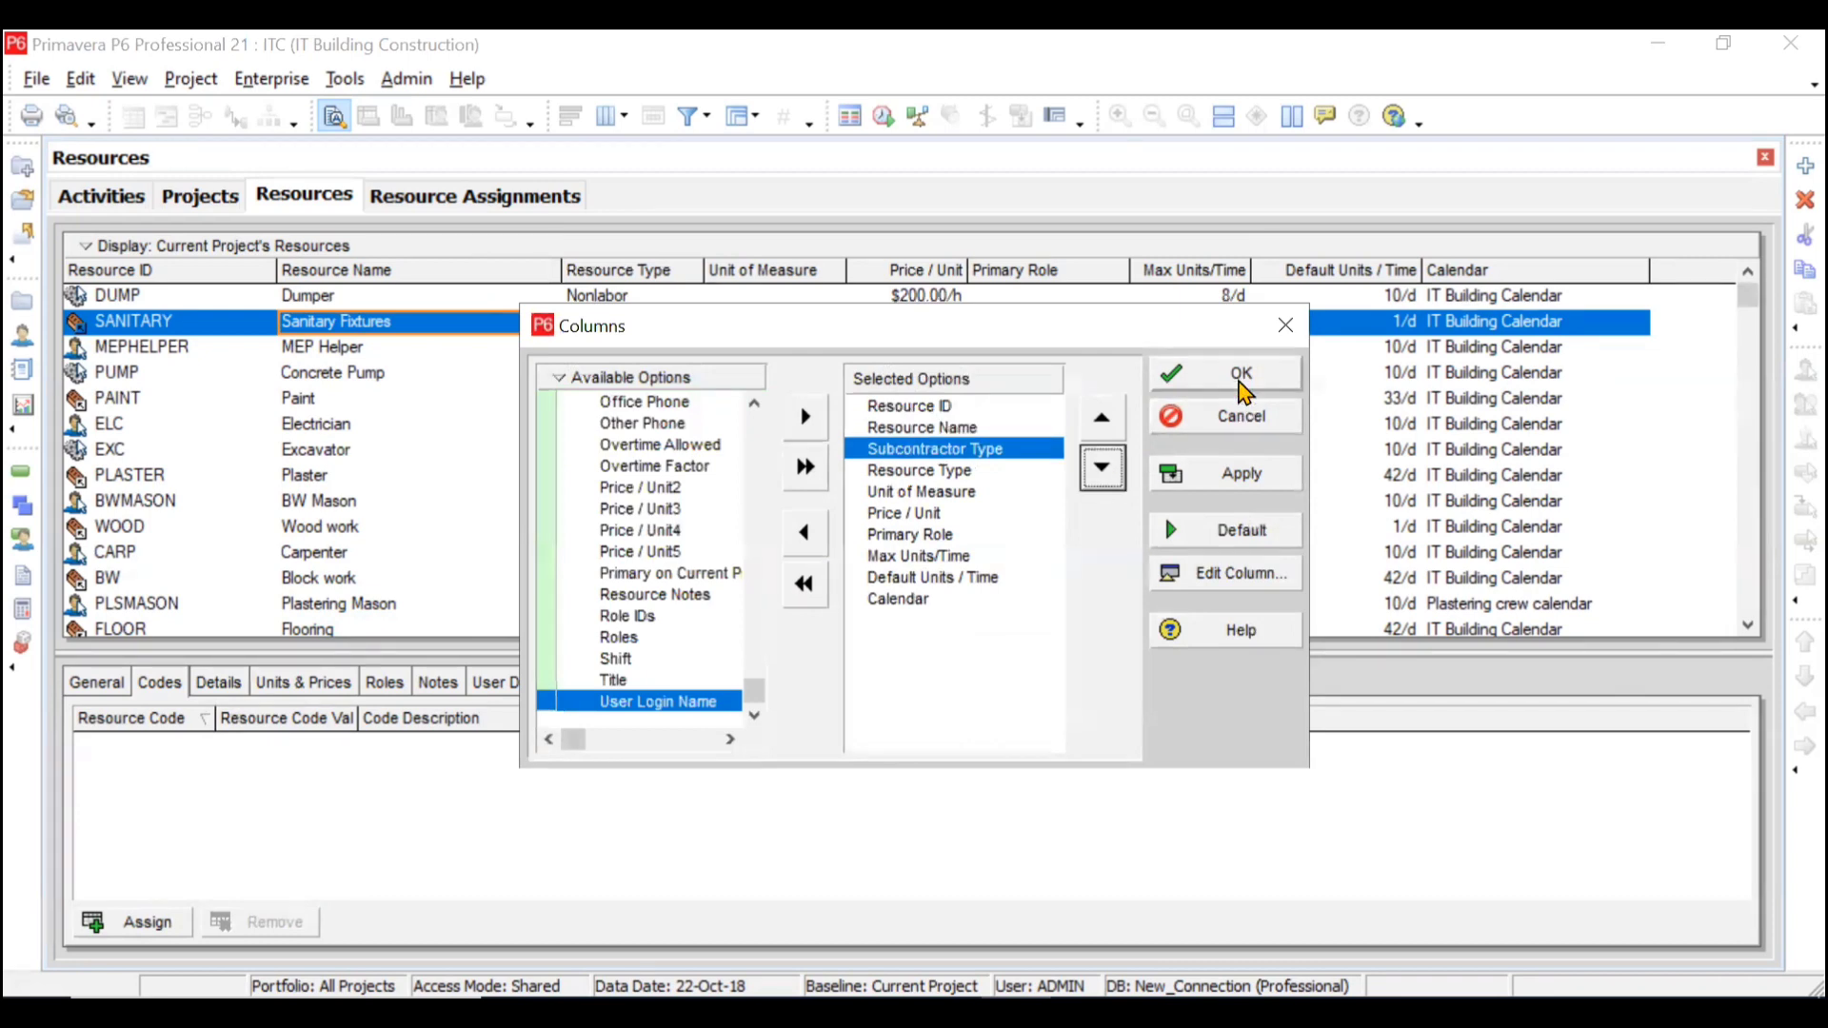
click(1242, 376)
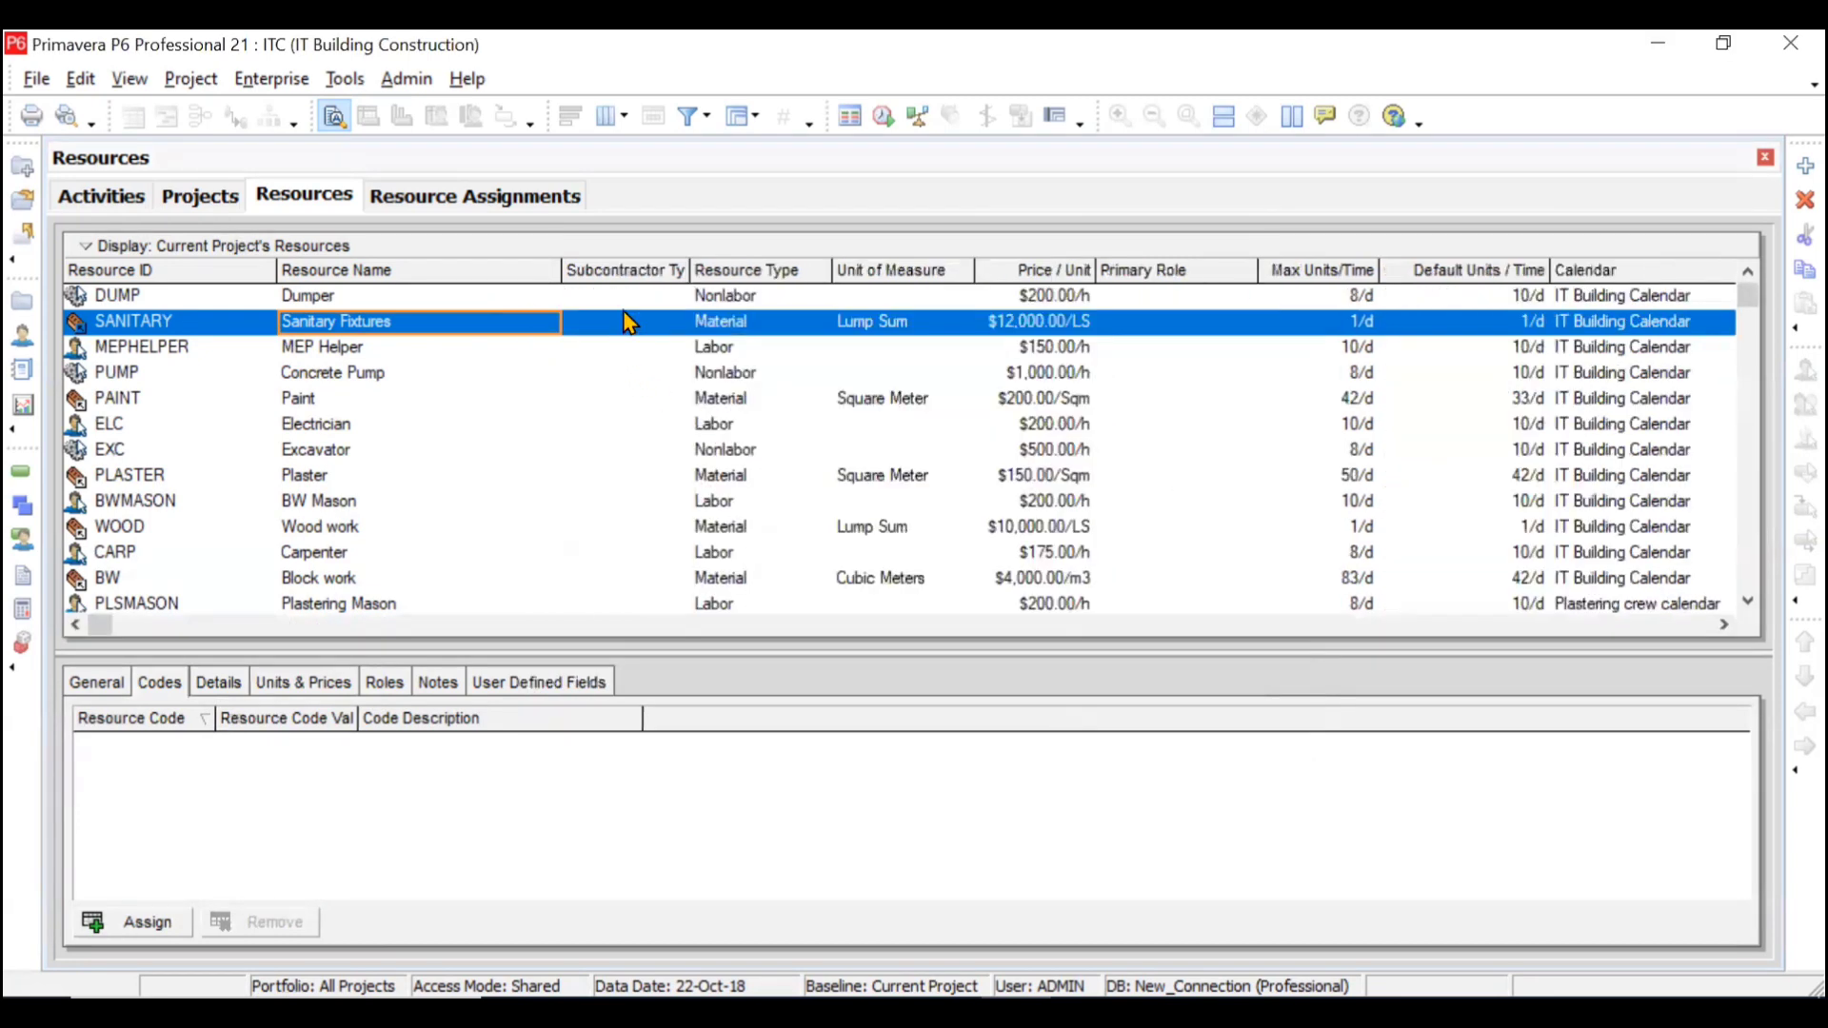
Step: Assign Subcontractor Type PQ to DUMP, QC to SANITARY and XYZ to MEPHELPER
click(629, 297)
double_click(629, 299)
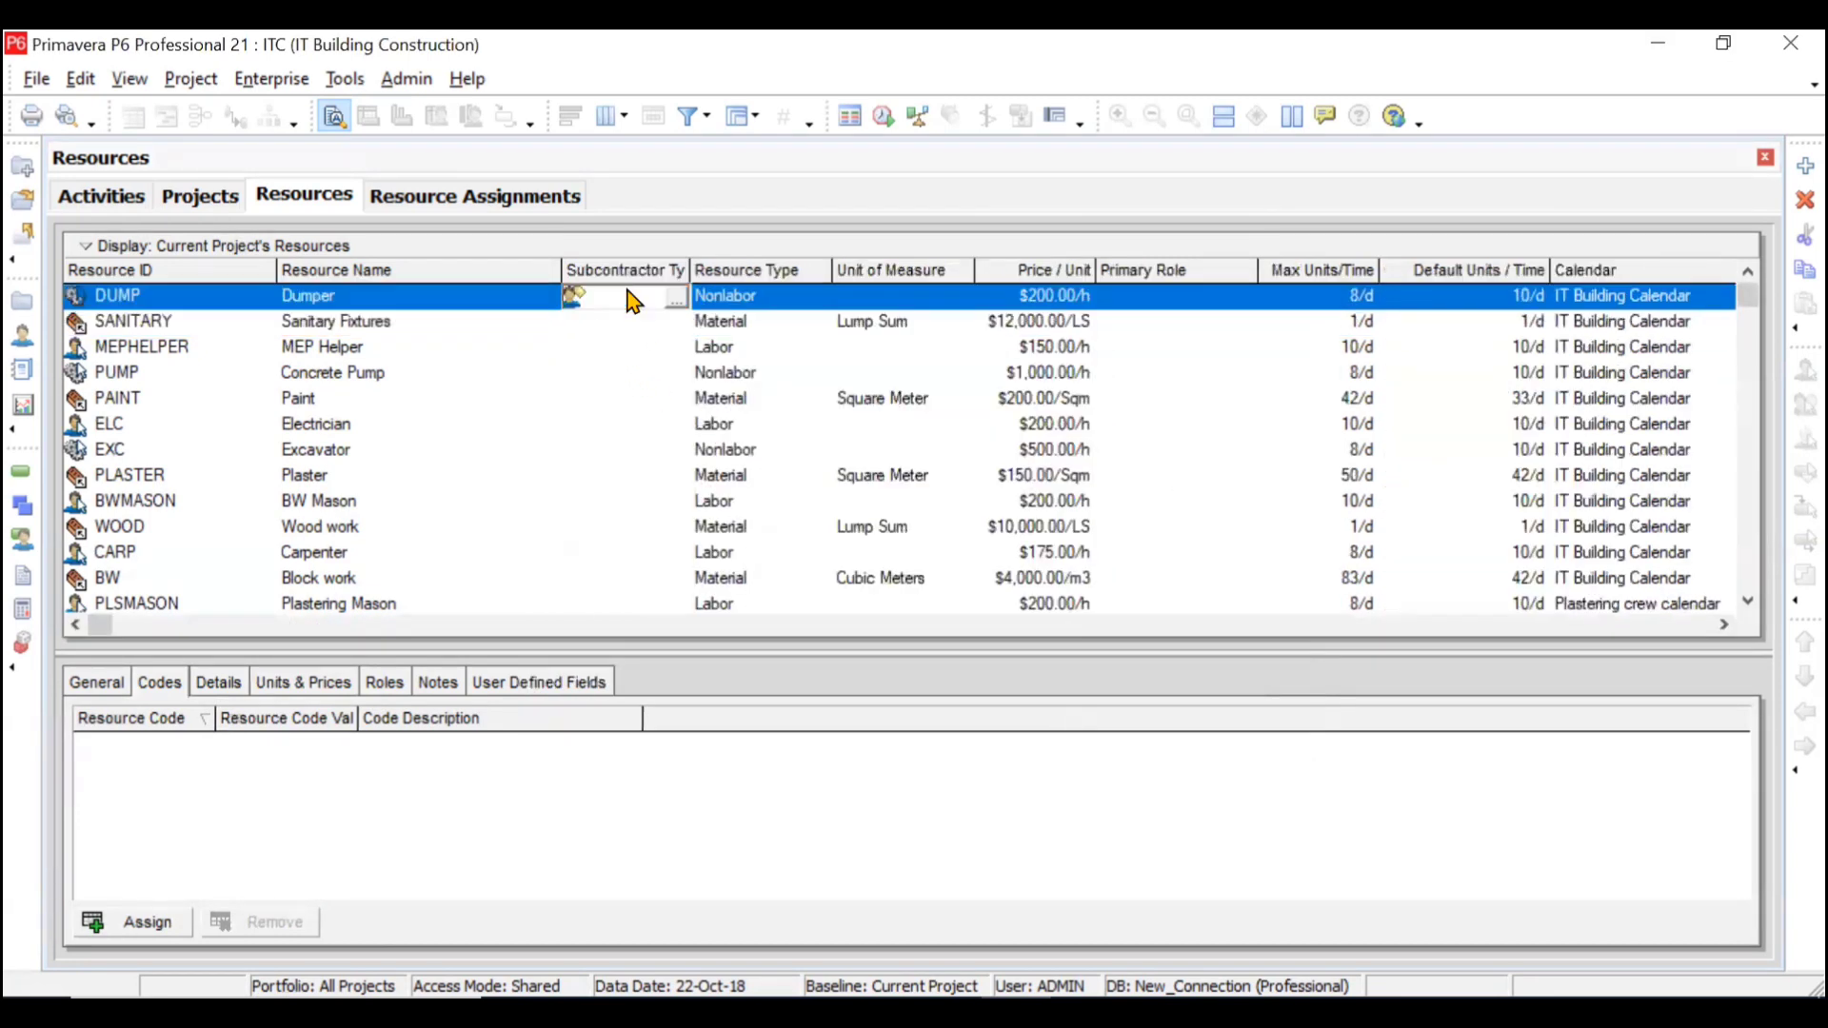
click(778, 509)
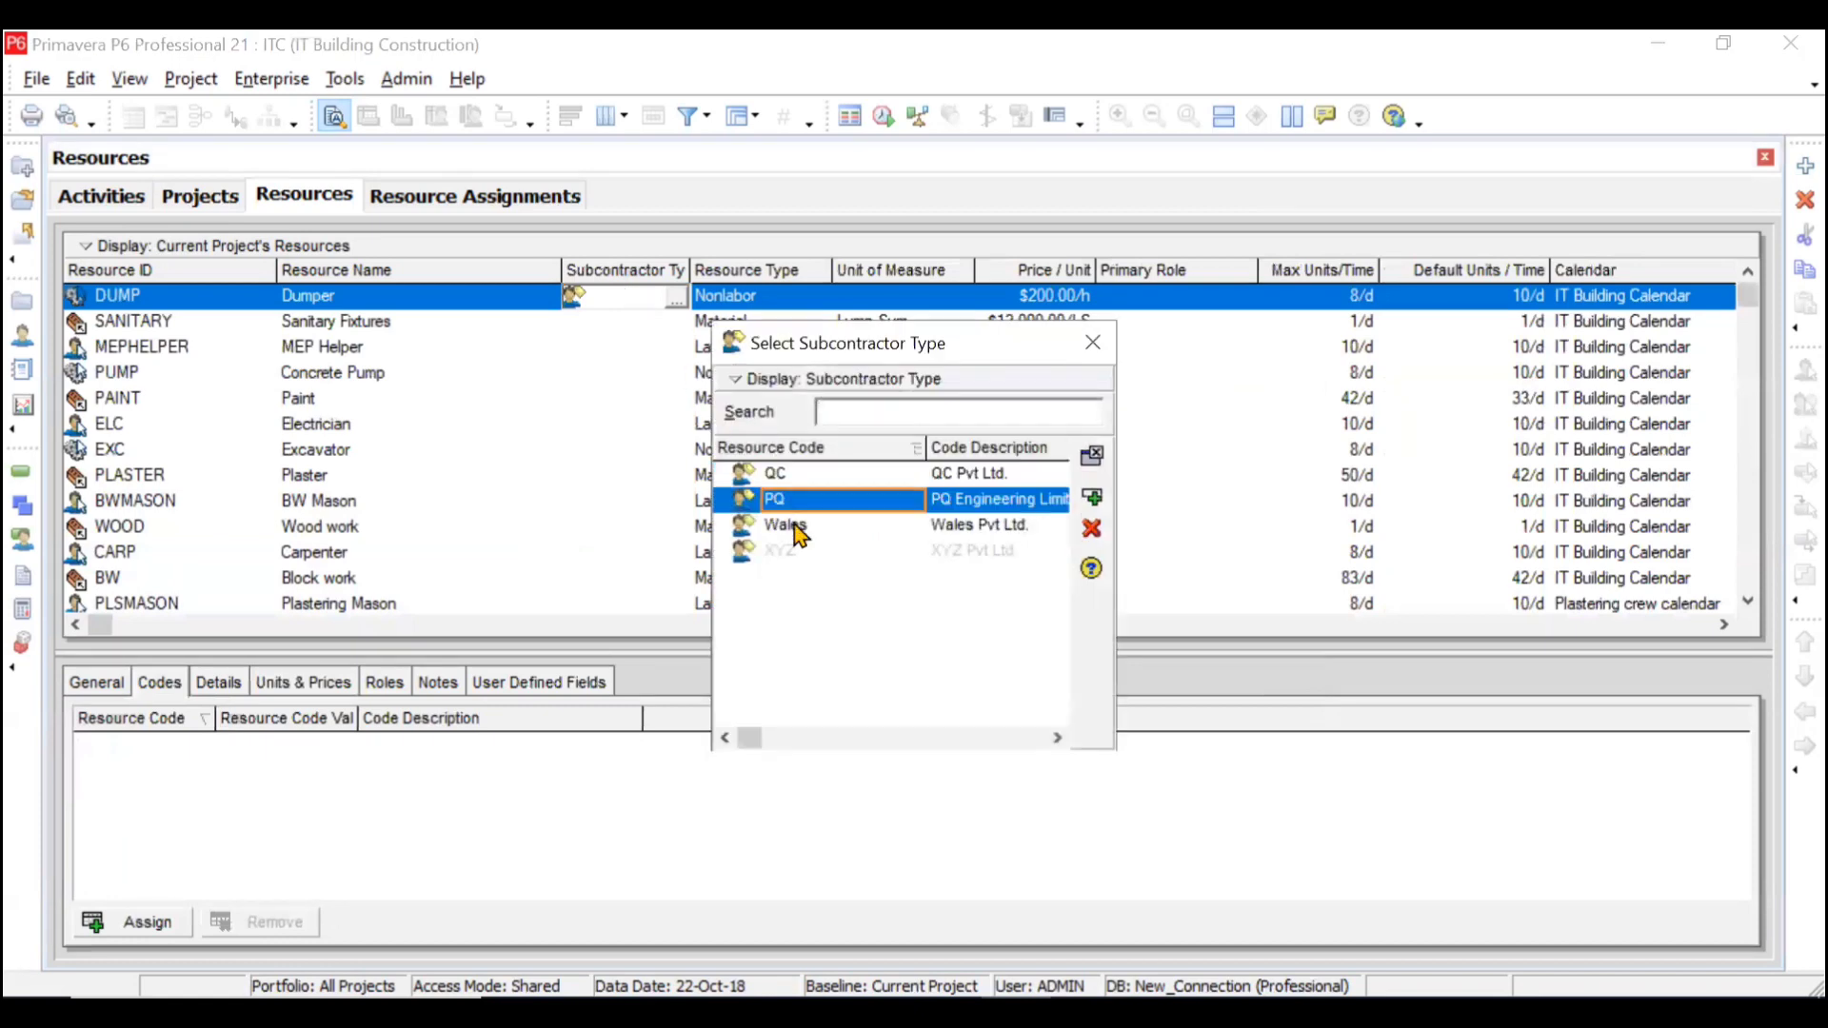
click(805, 550)
click(815, 500)
click(1092, 497)
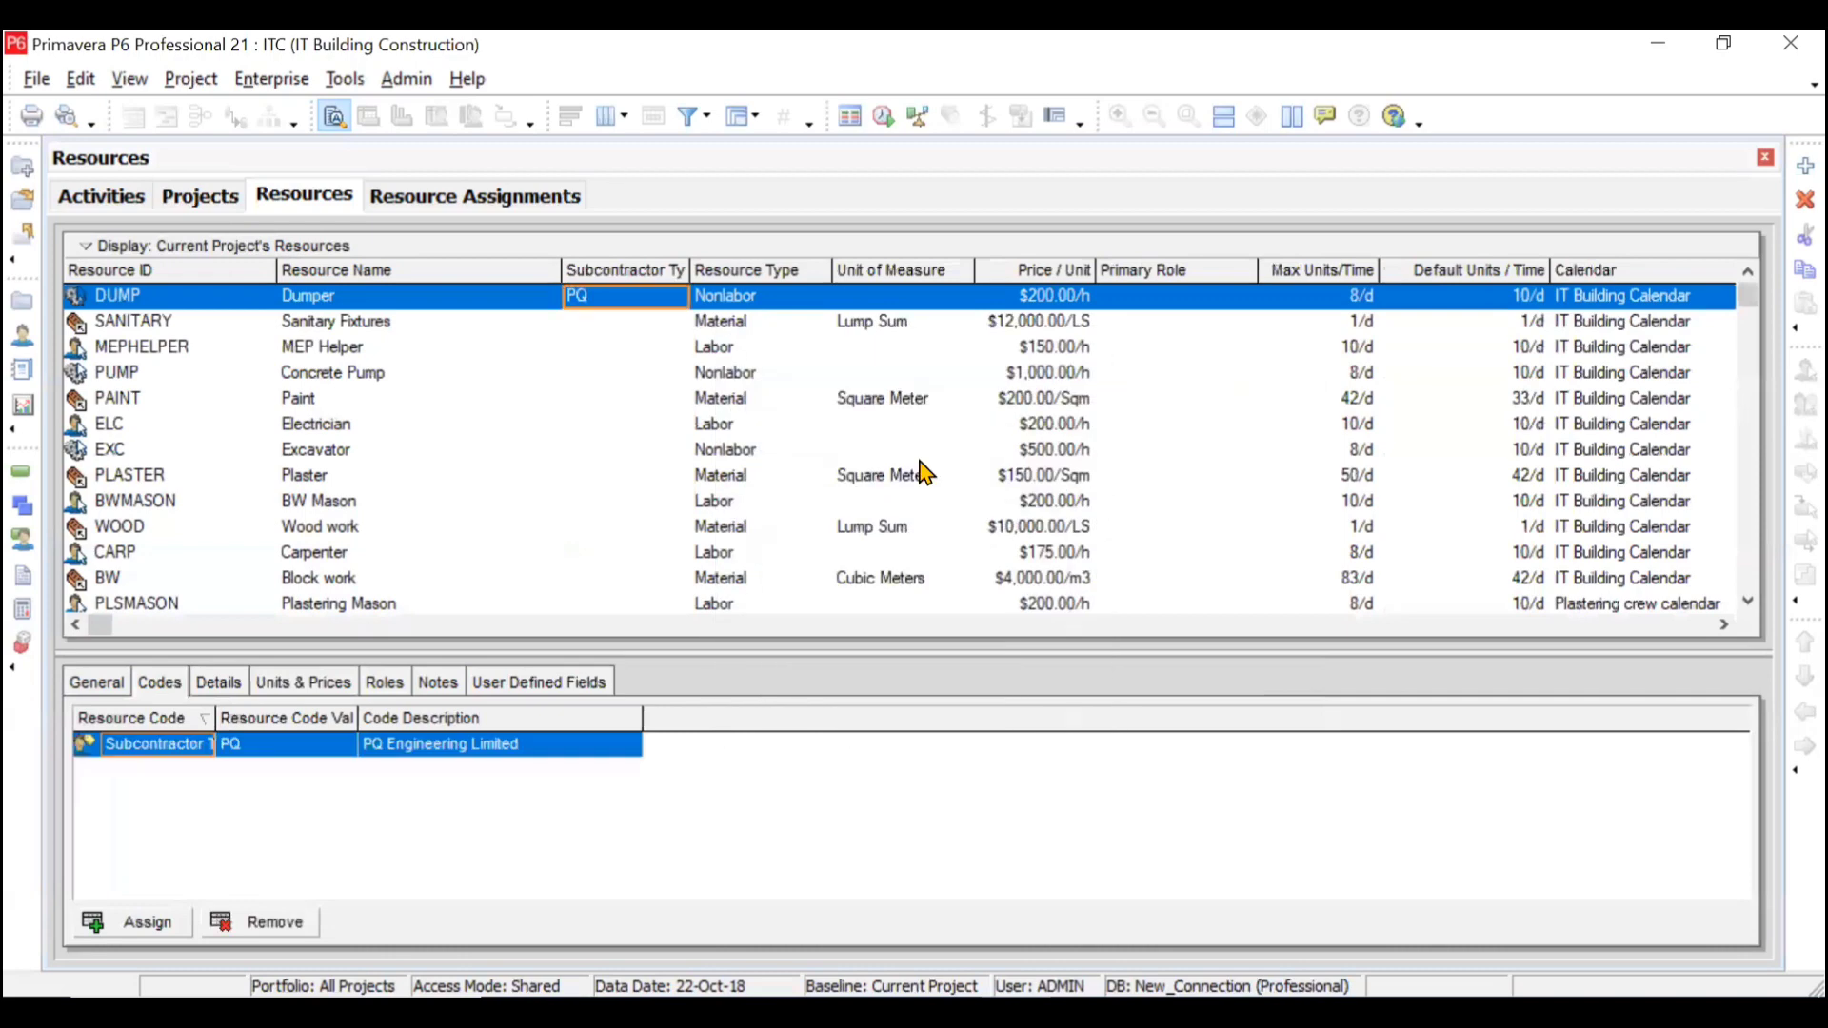
double_click(640, 325)
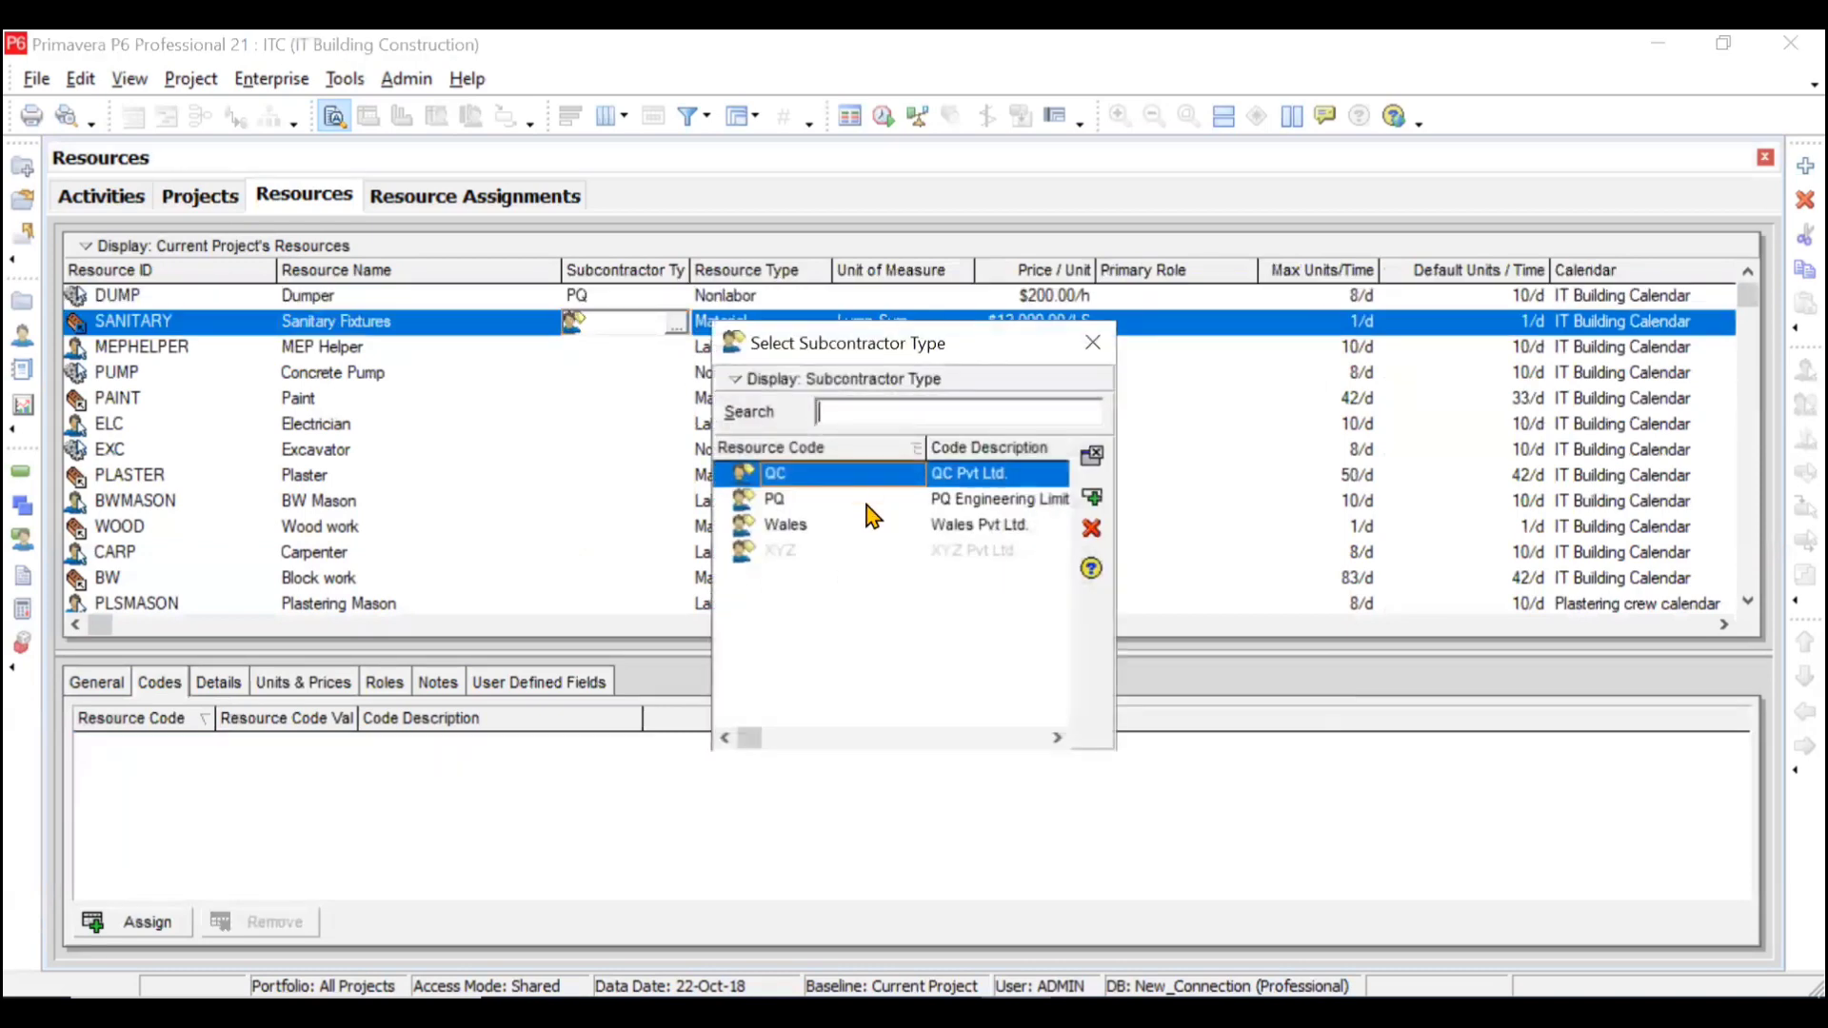
click(855, 506)
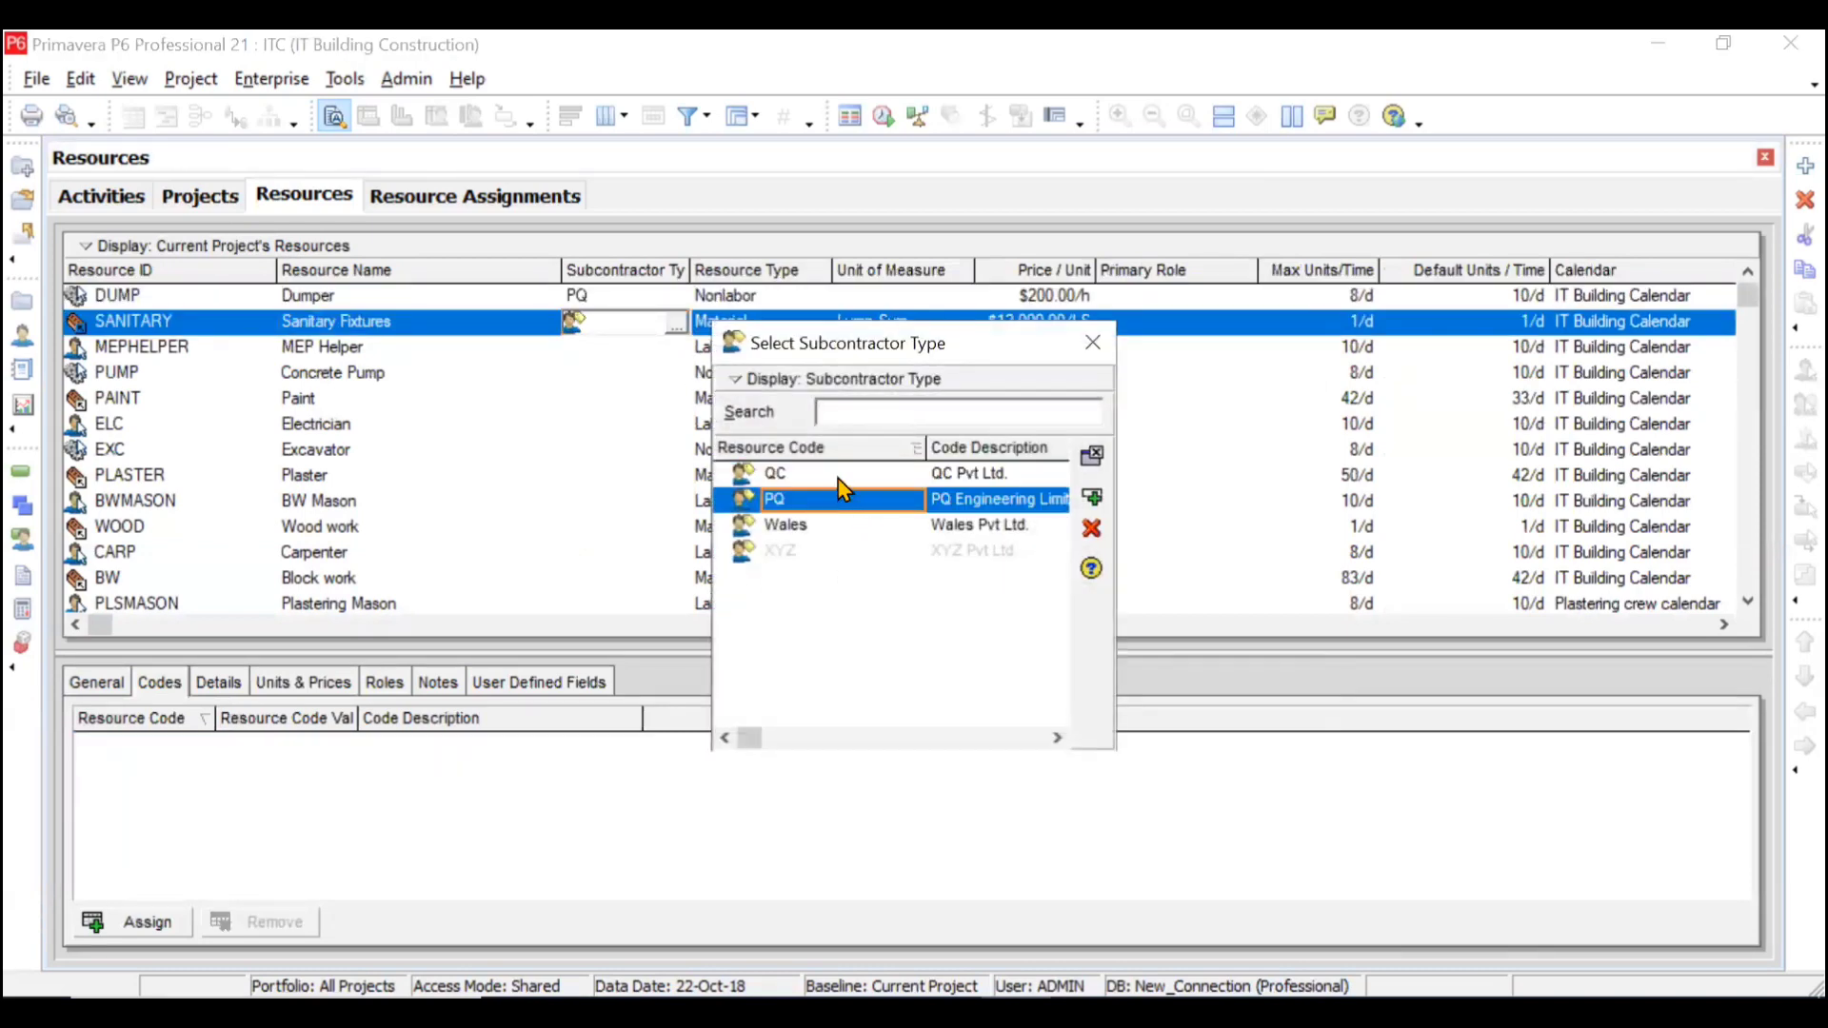
click(837, 476)
click(1091, 498)
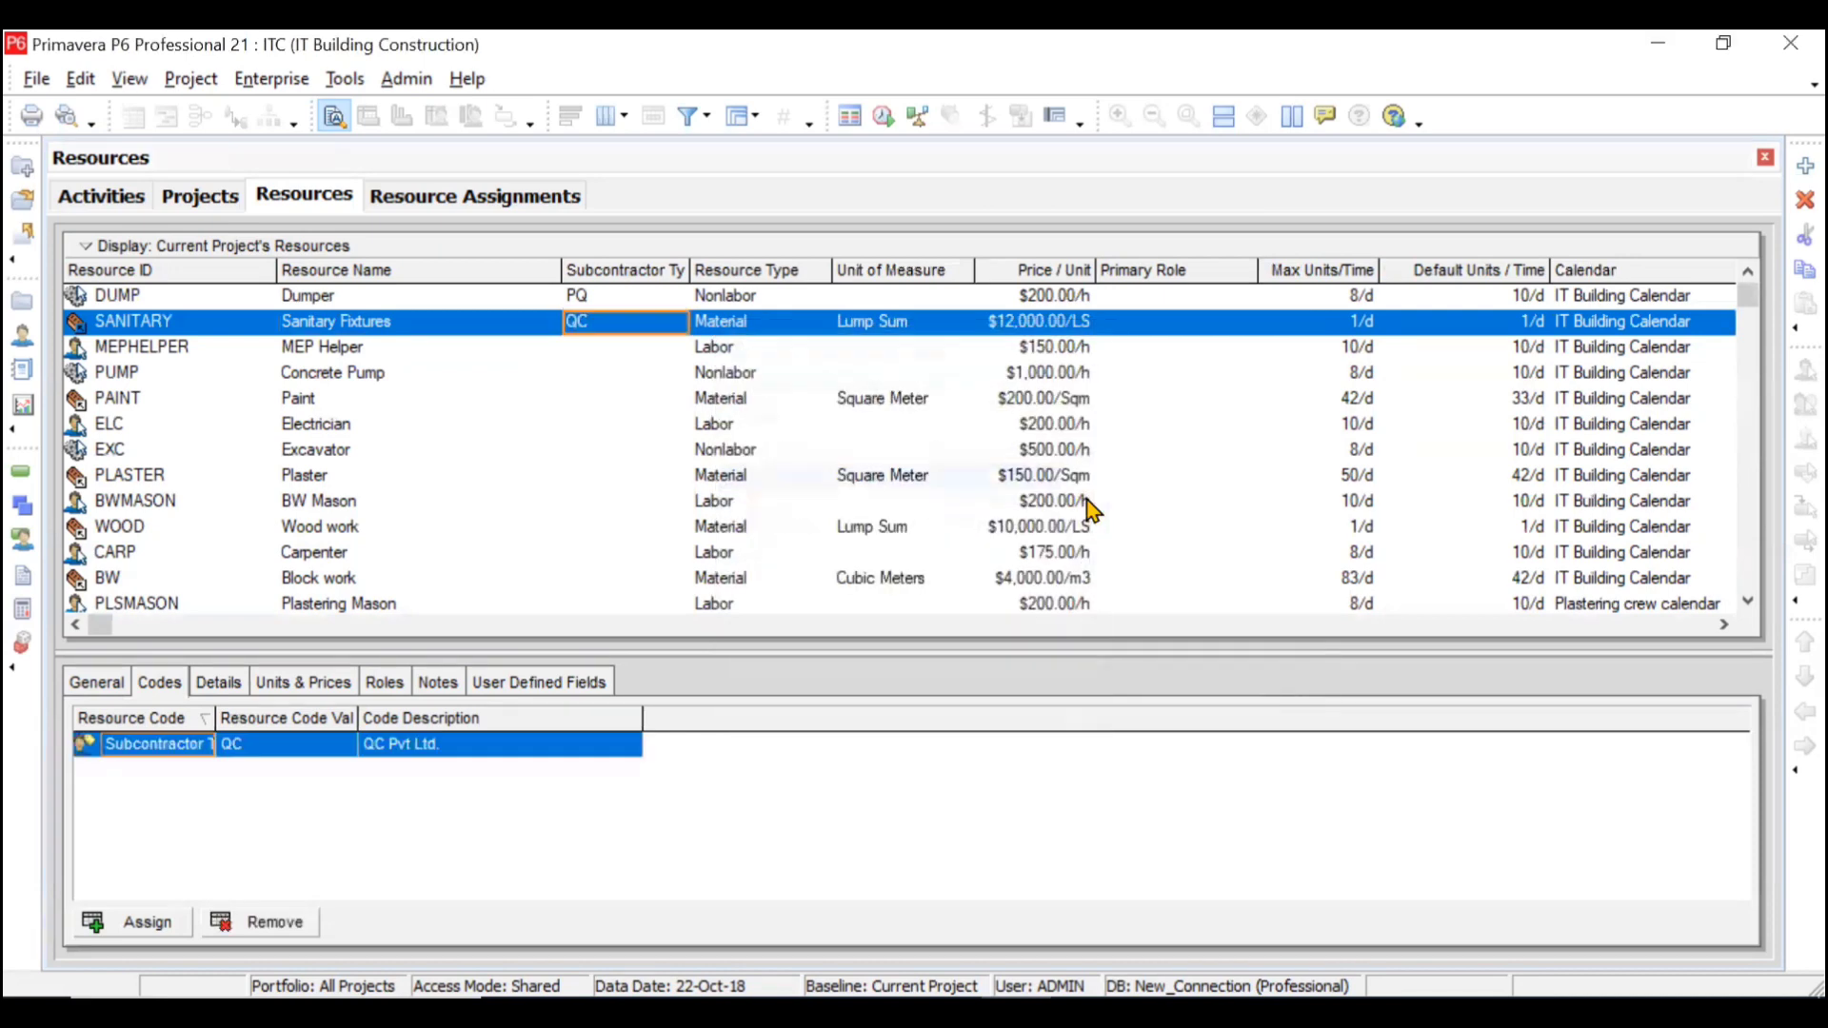
click(609, 350)
double_click(609, 350)
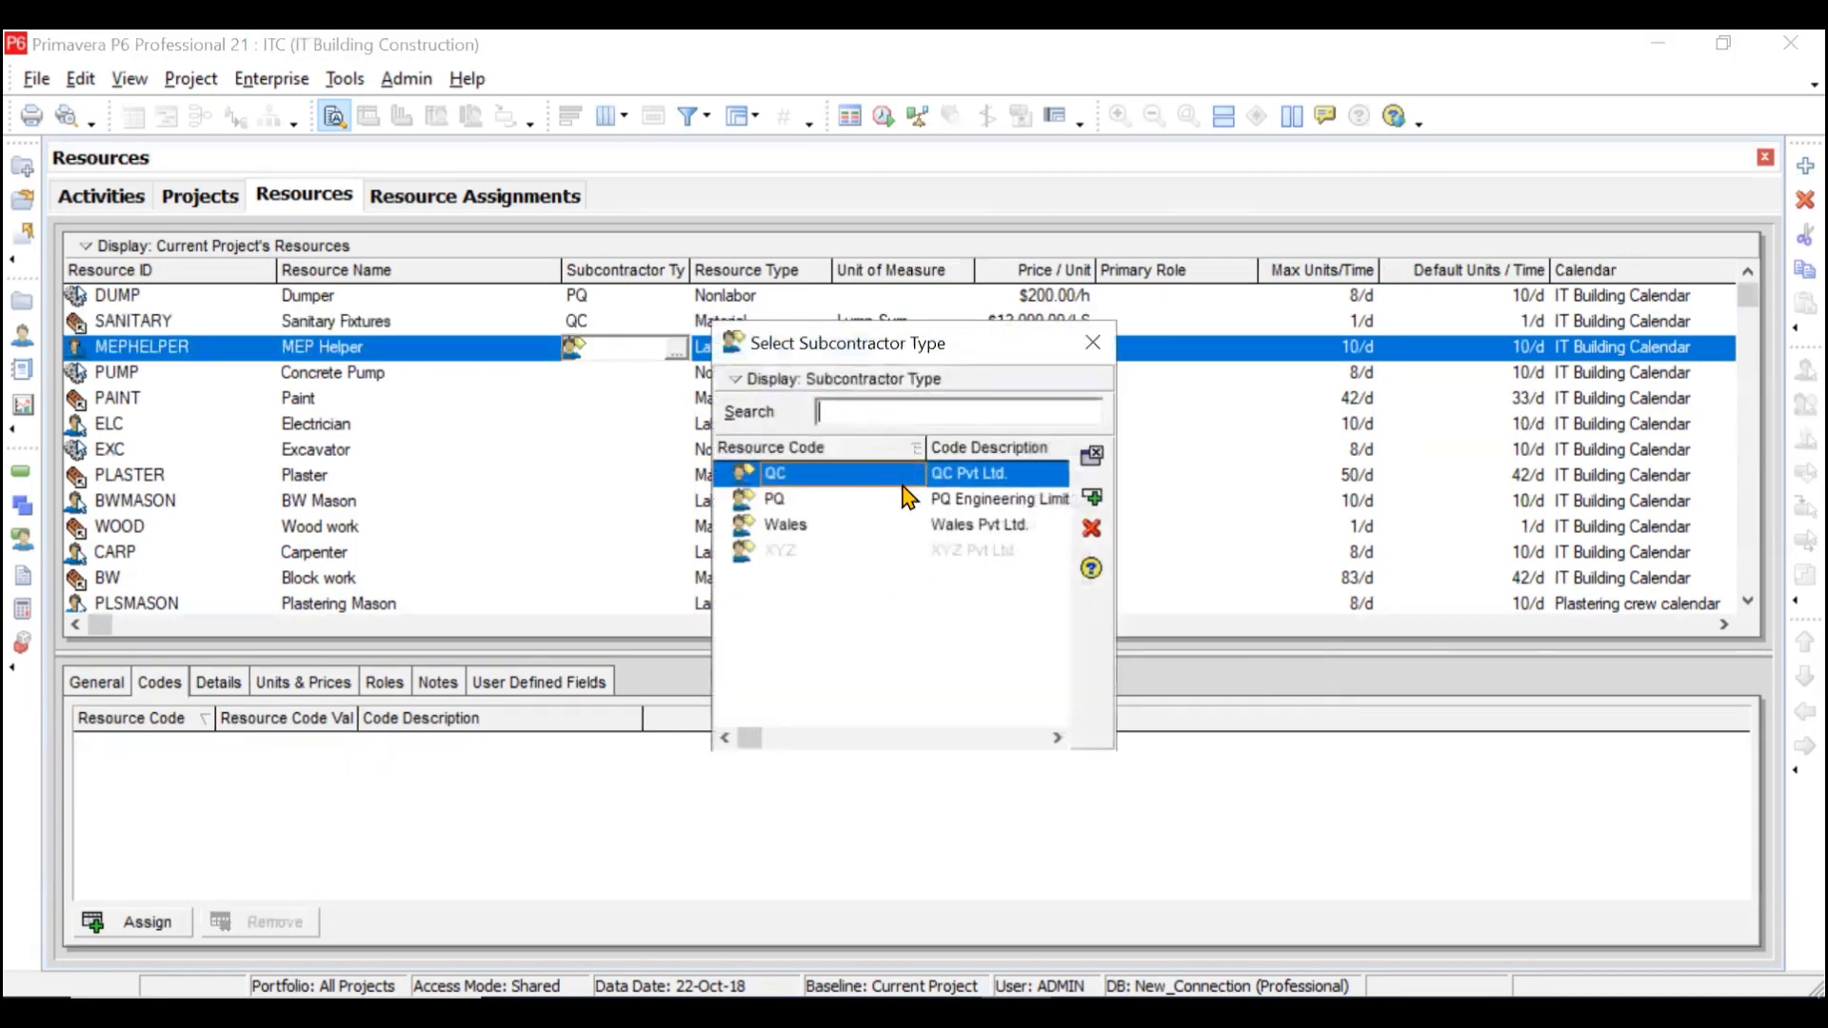
click(955, 551)
click(1092, 497)
Step: Assign Subcontractor Type Wales to PUMP, QC to PAINT and PQ to ELC
click(620, 382)
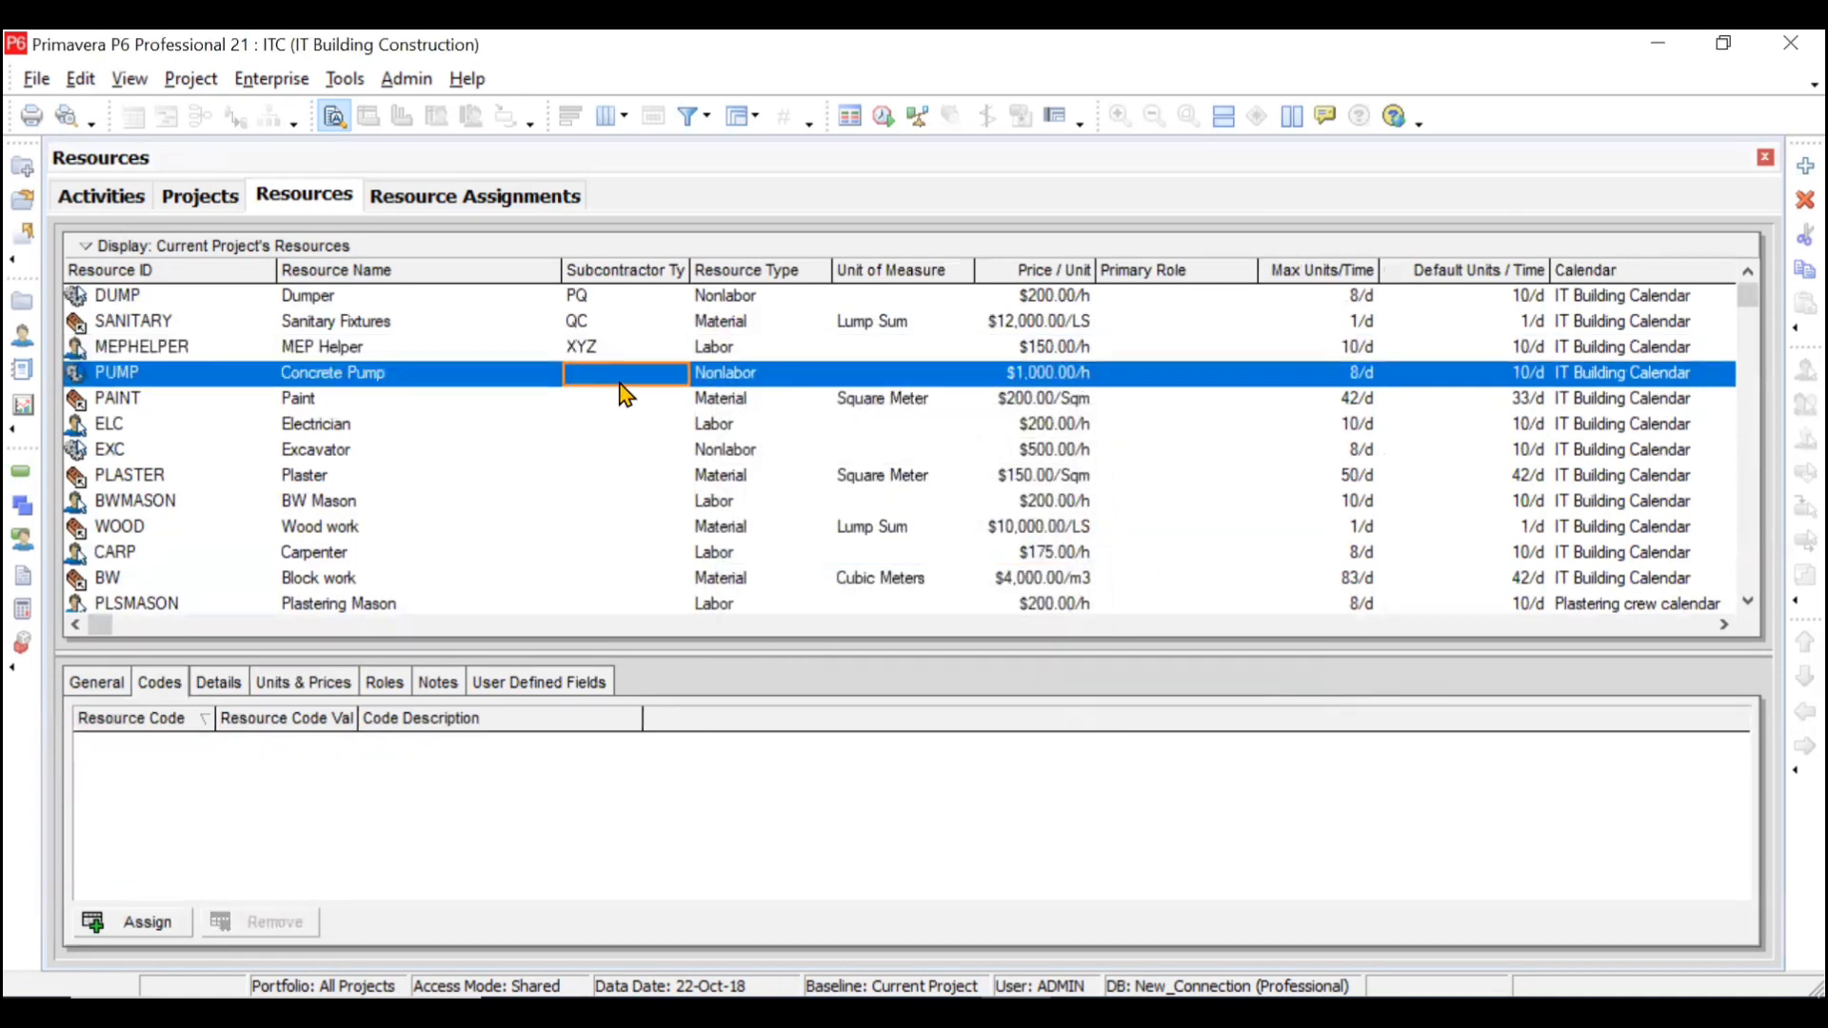
double_click(620, 382)
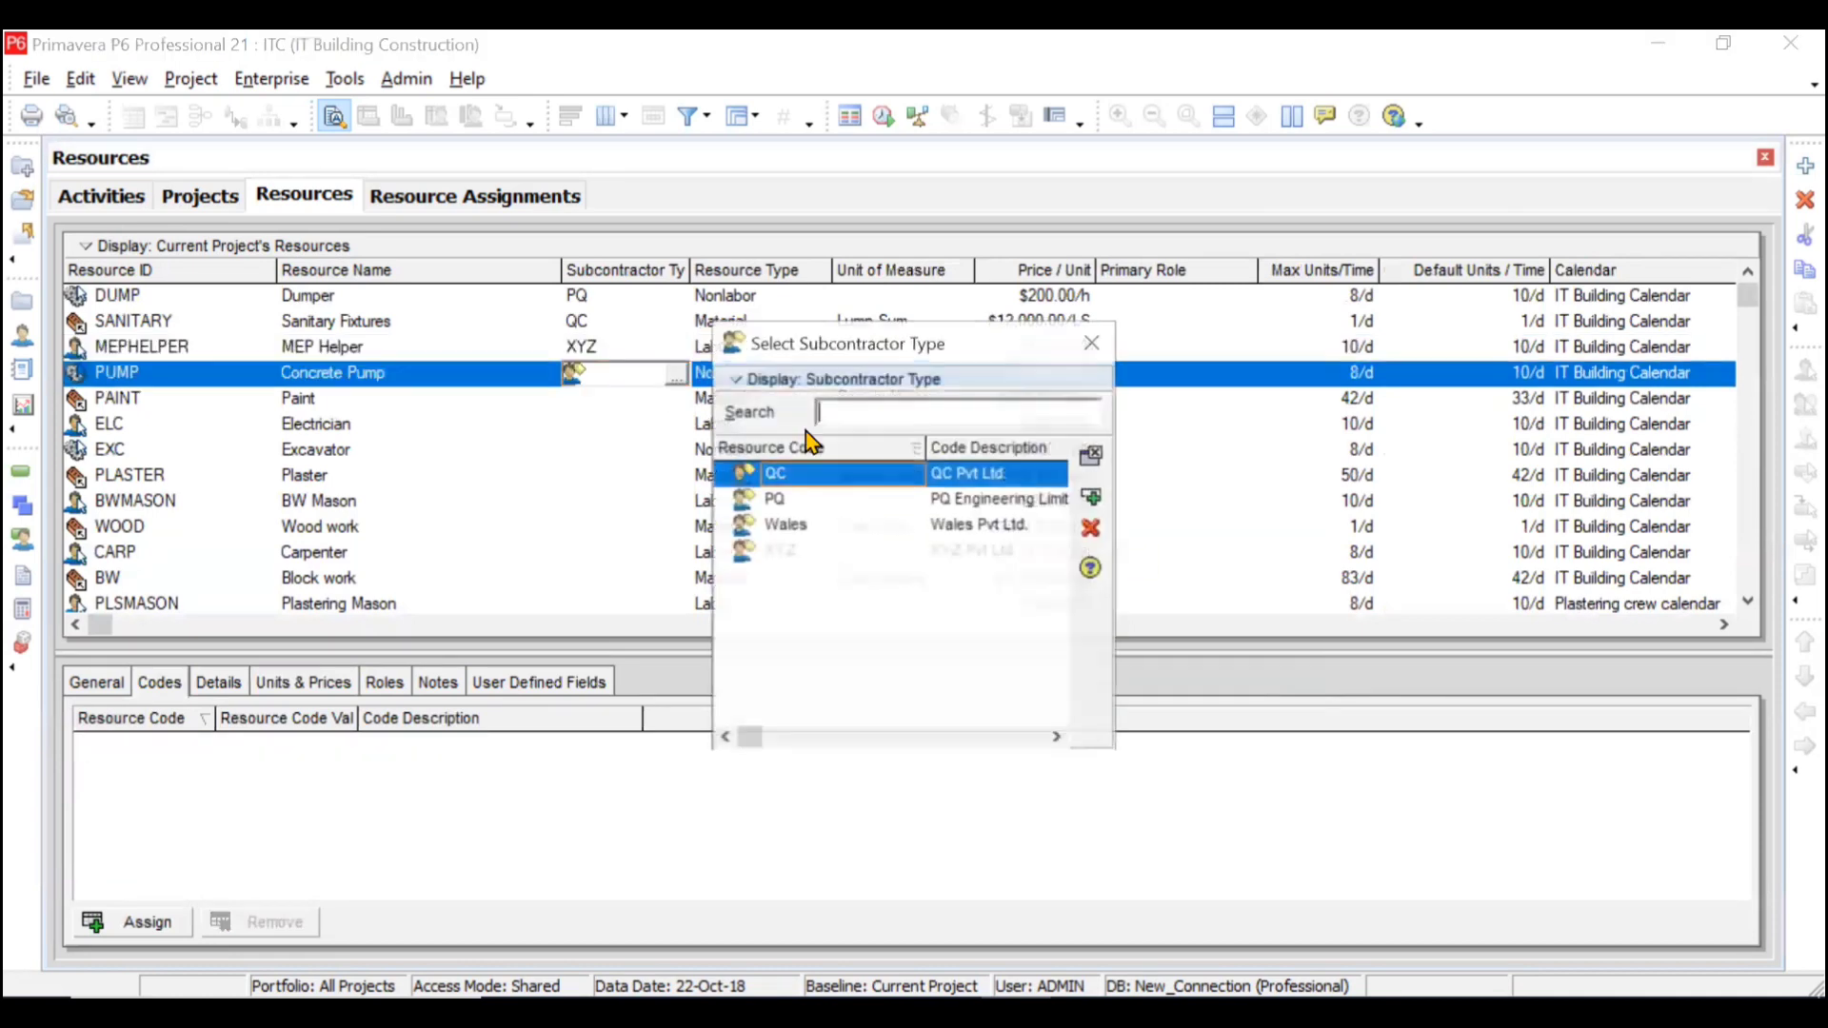
click(933, 527)
click(1092, 497)
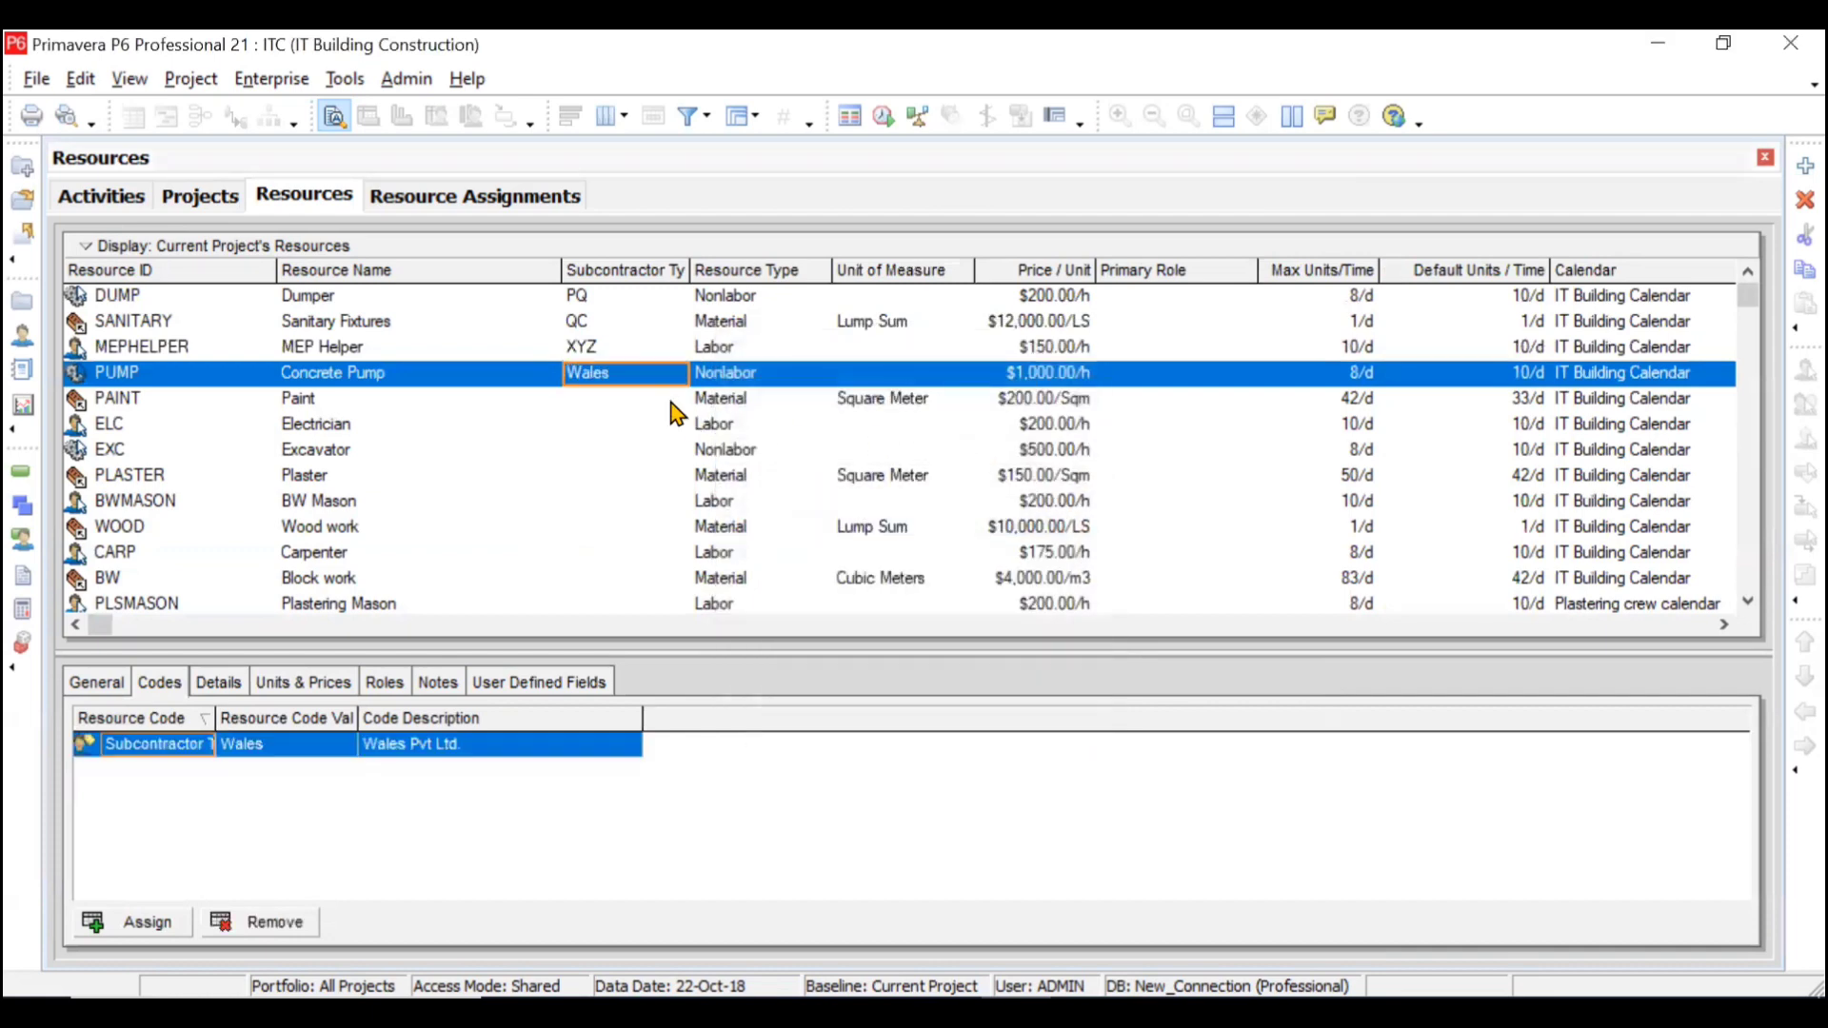
click(641, 402)
double_click(640, 402)
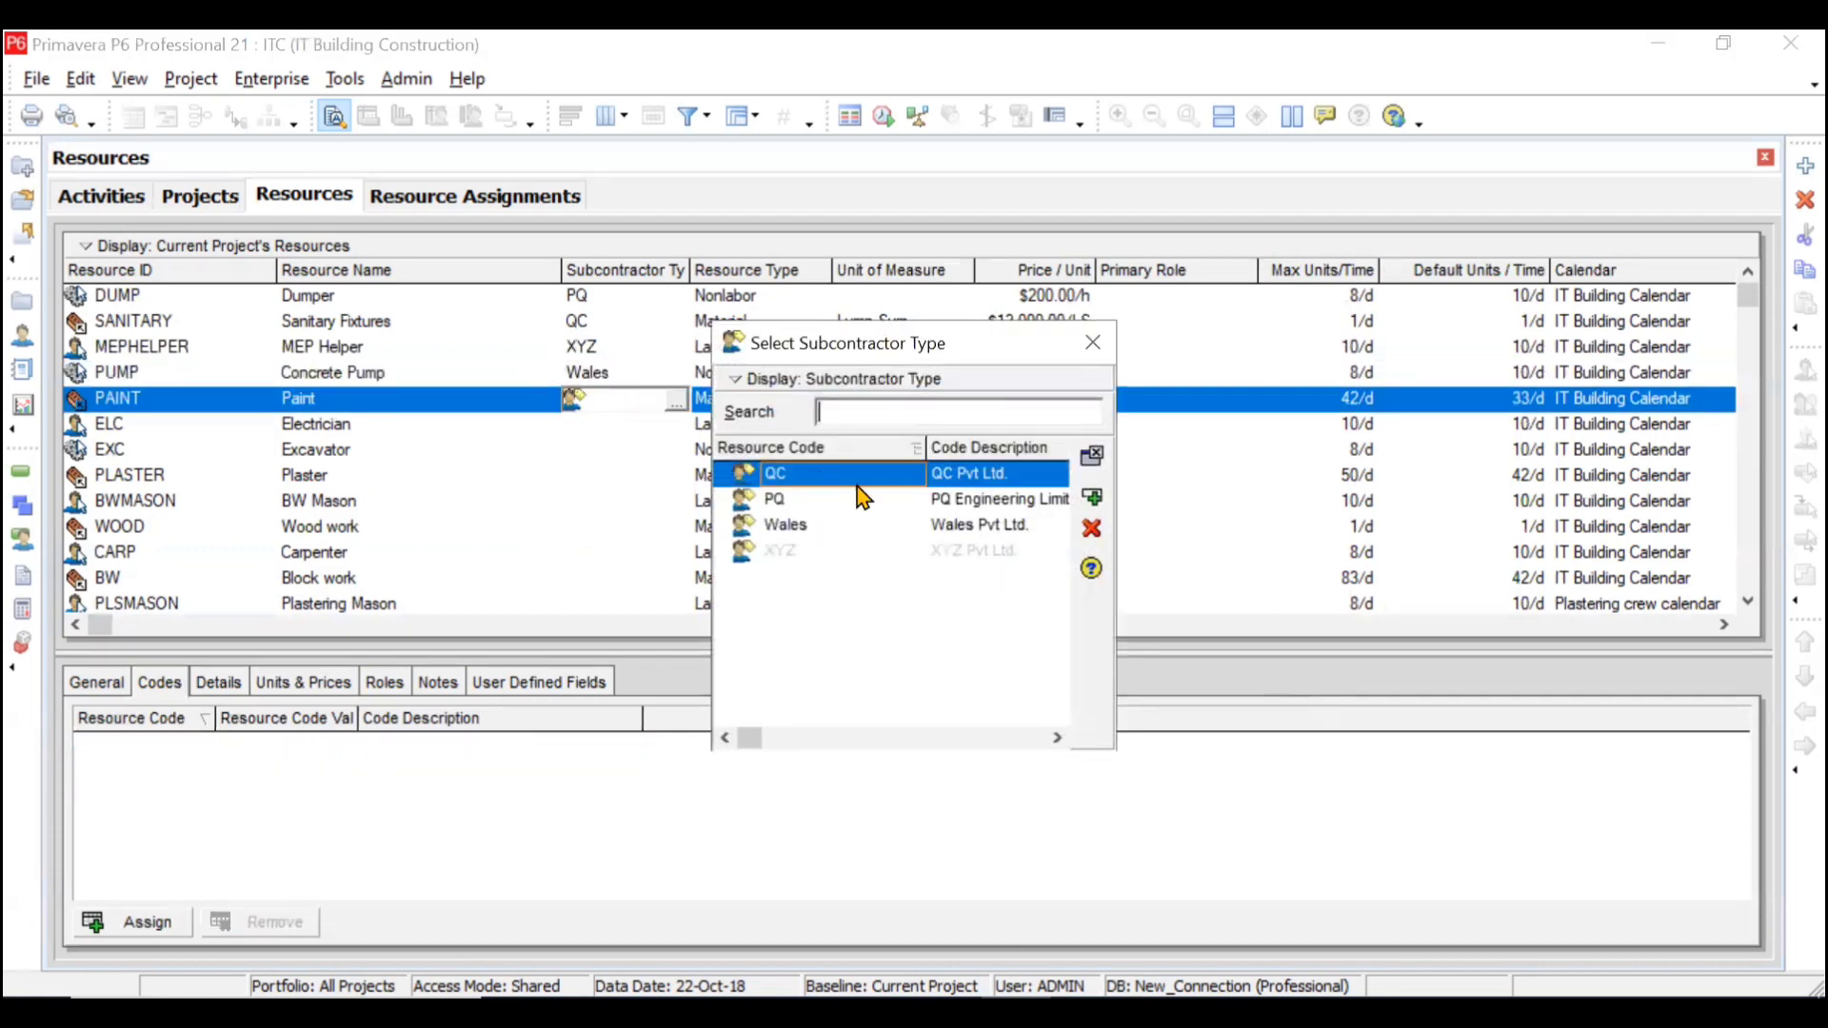
click(1092, 497)
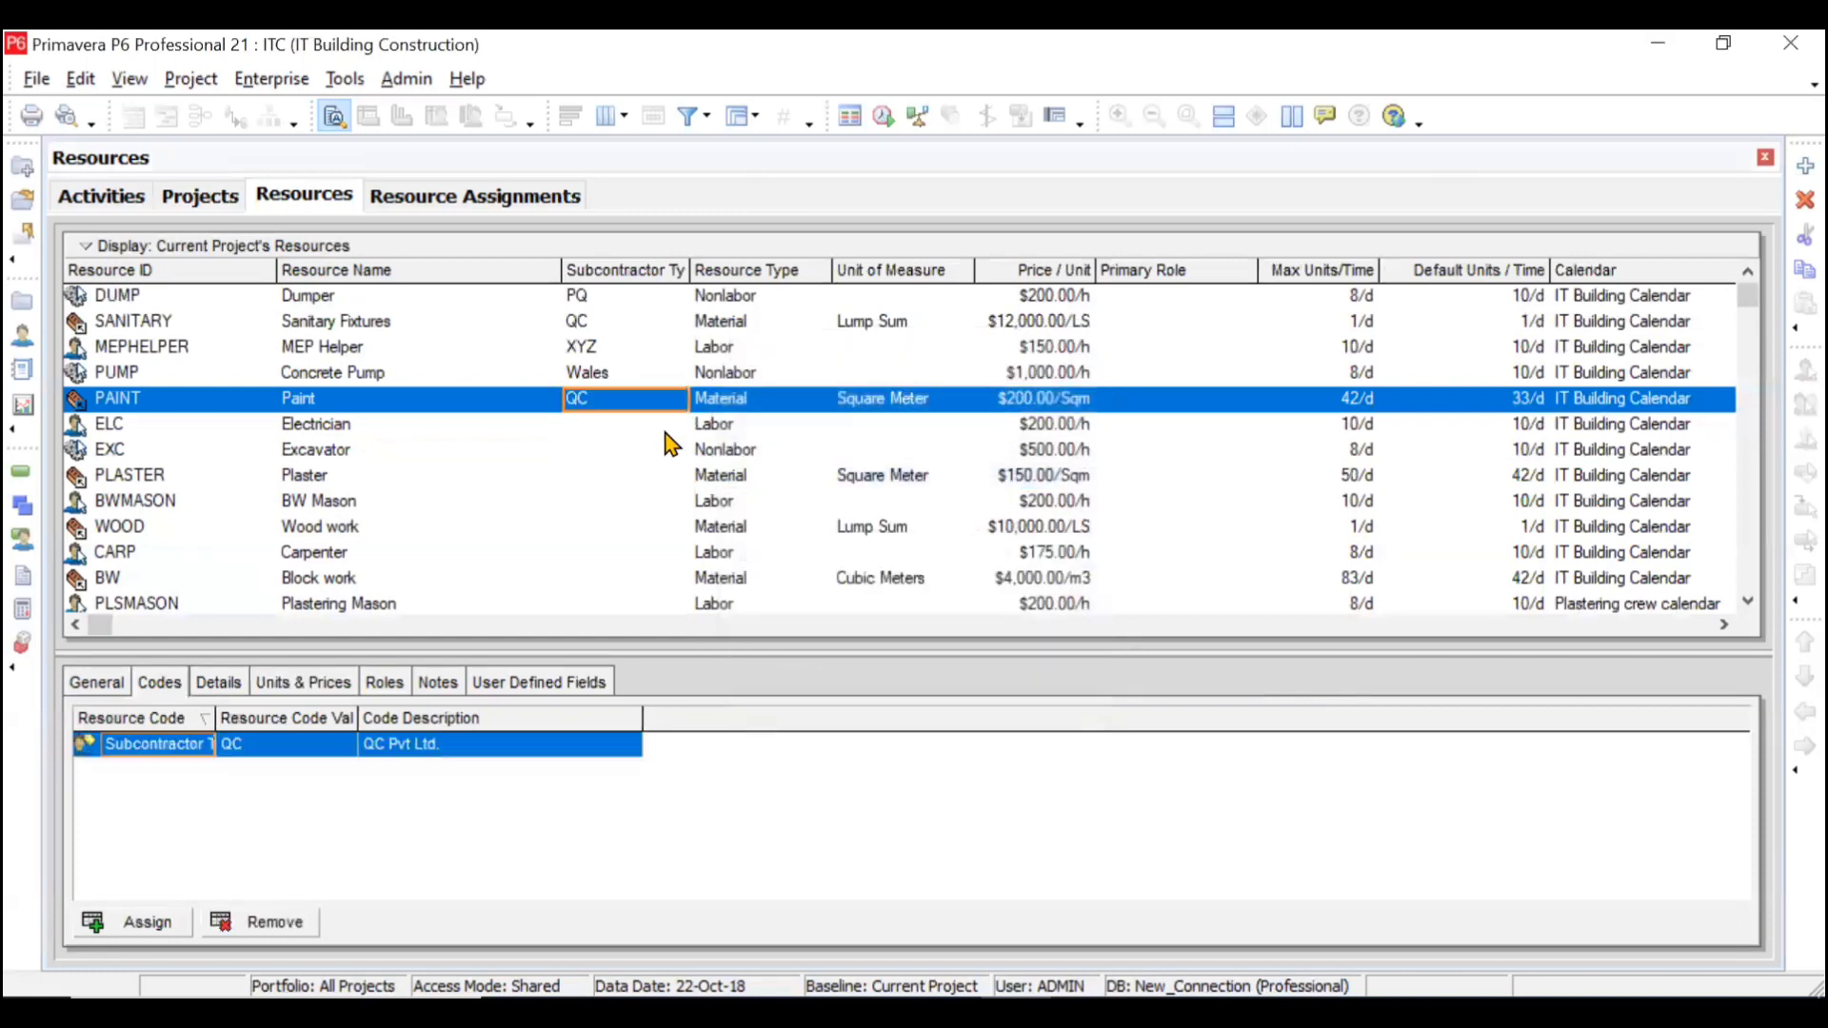
click(640, 425)
double_click(641, 425)
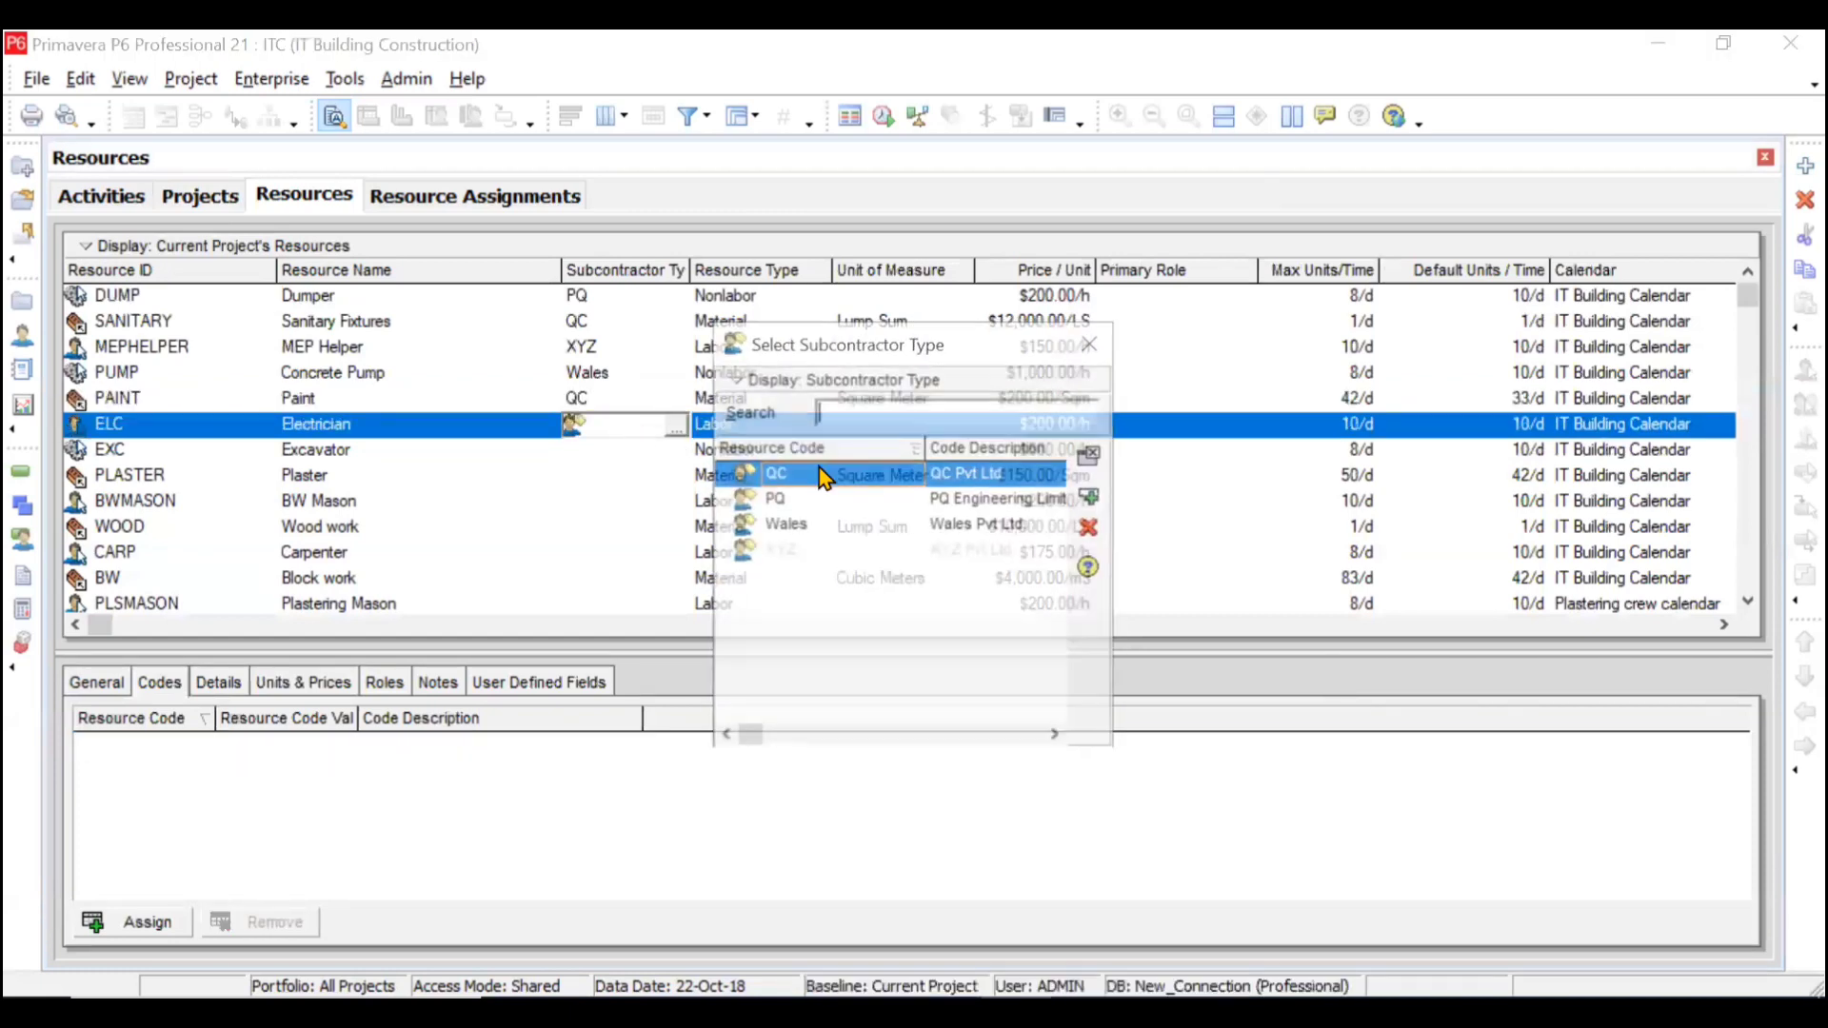
click(1031, 502)
click(1092, 497)
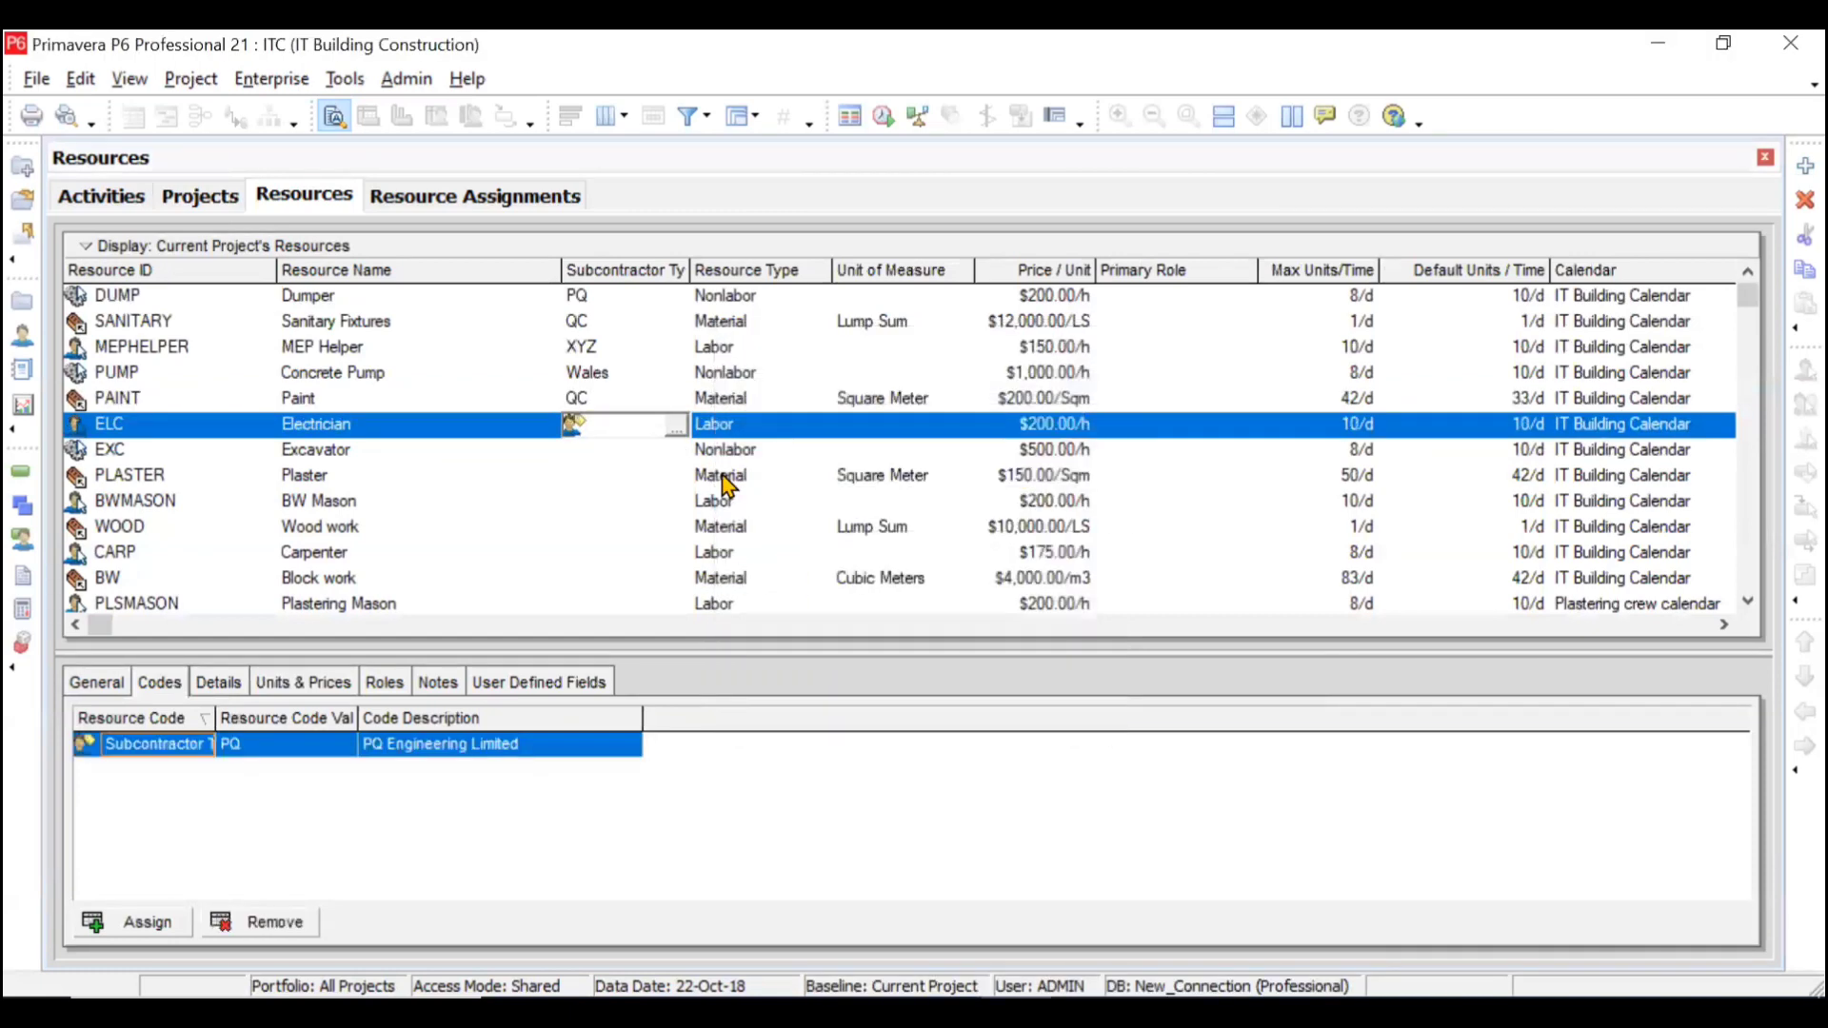
Step: Assign Subcontractor Type Wales to EXC and XYZ to PLASTER
click(618, 455)
double_click(619, 455)
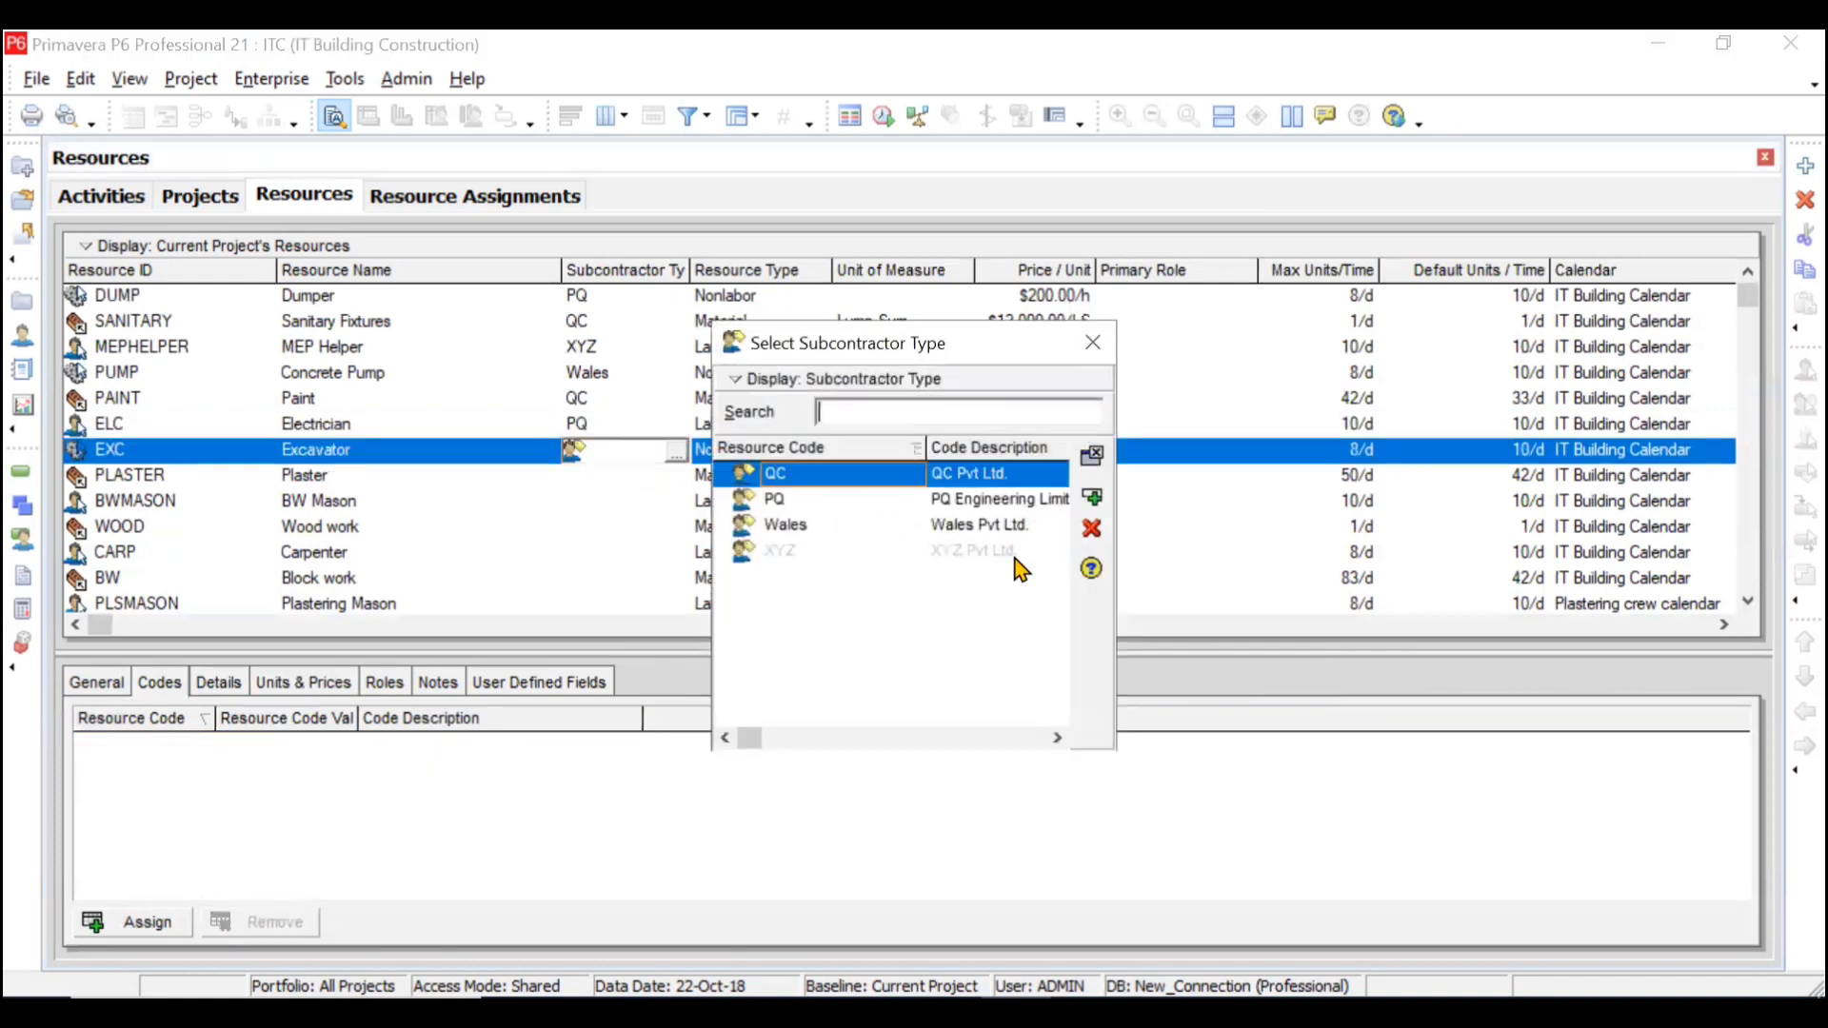
click(1042, 527)
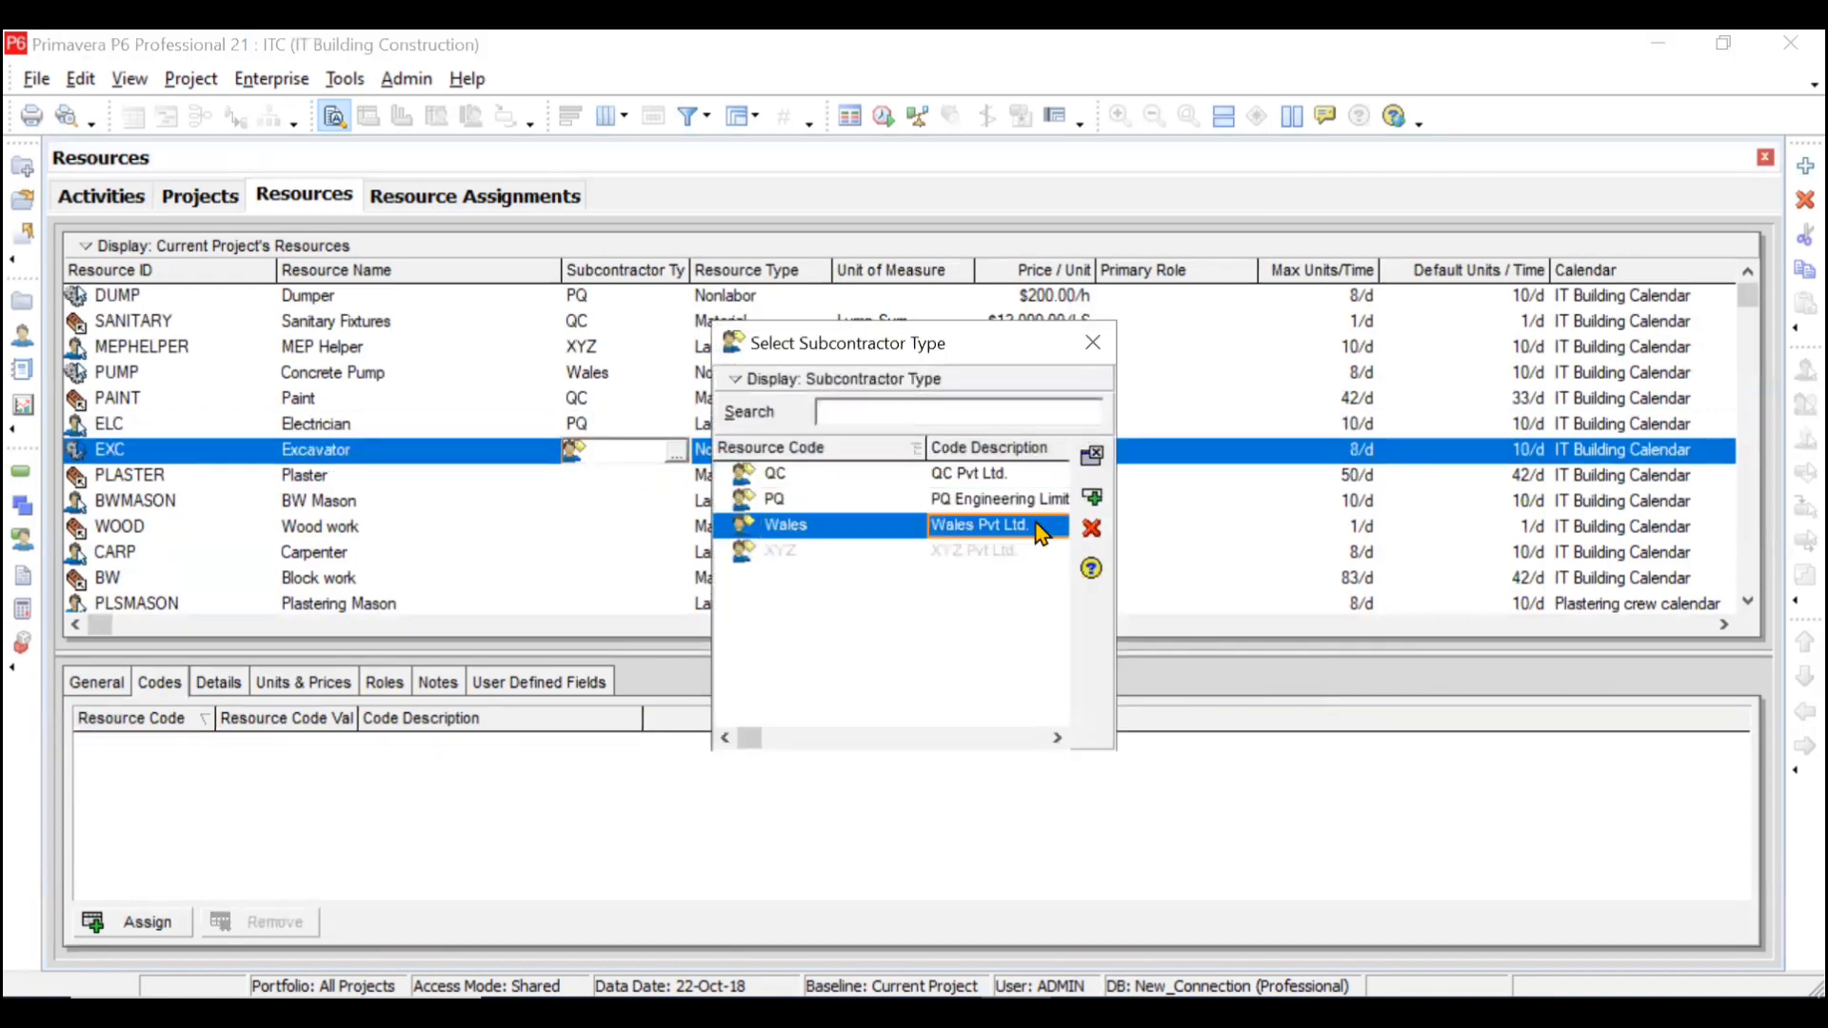
click(1092, 497)
click(617, 481)
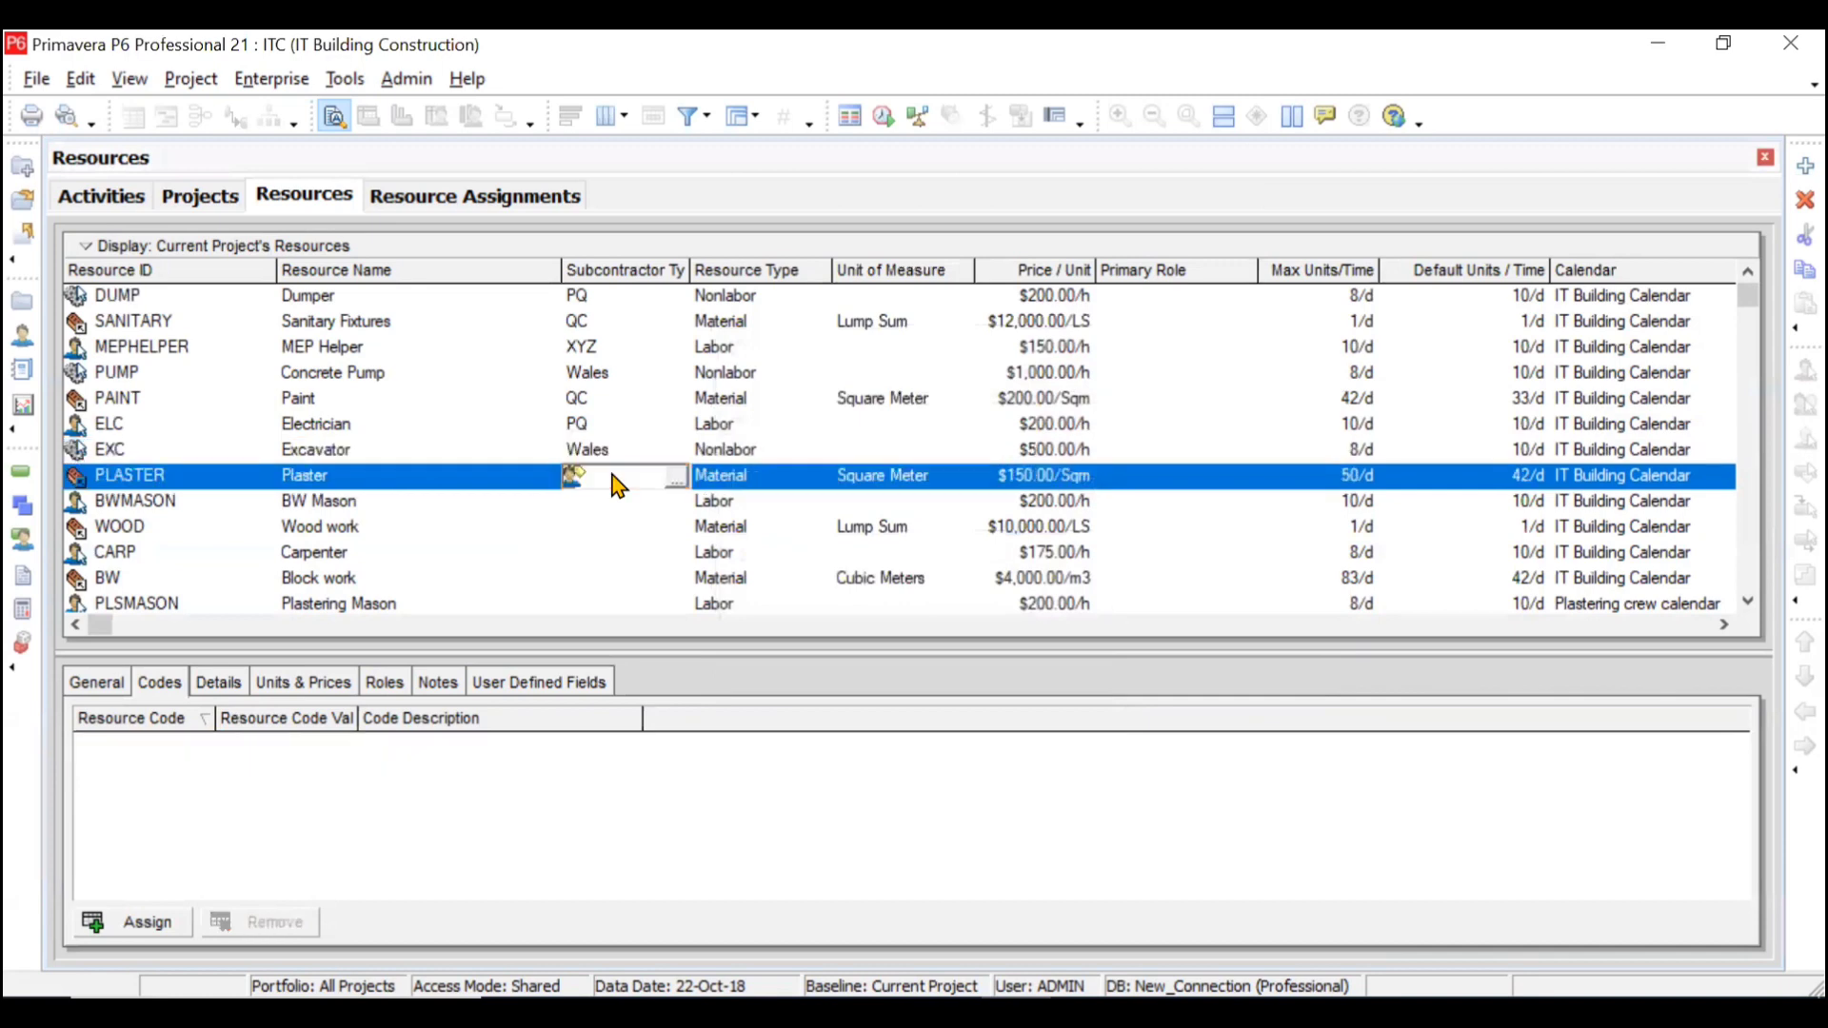
double_click(618, 483)
click(906, 551)
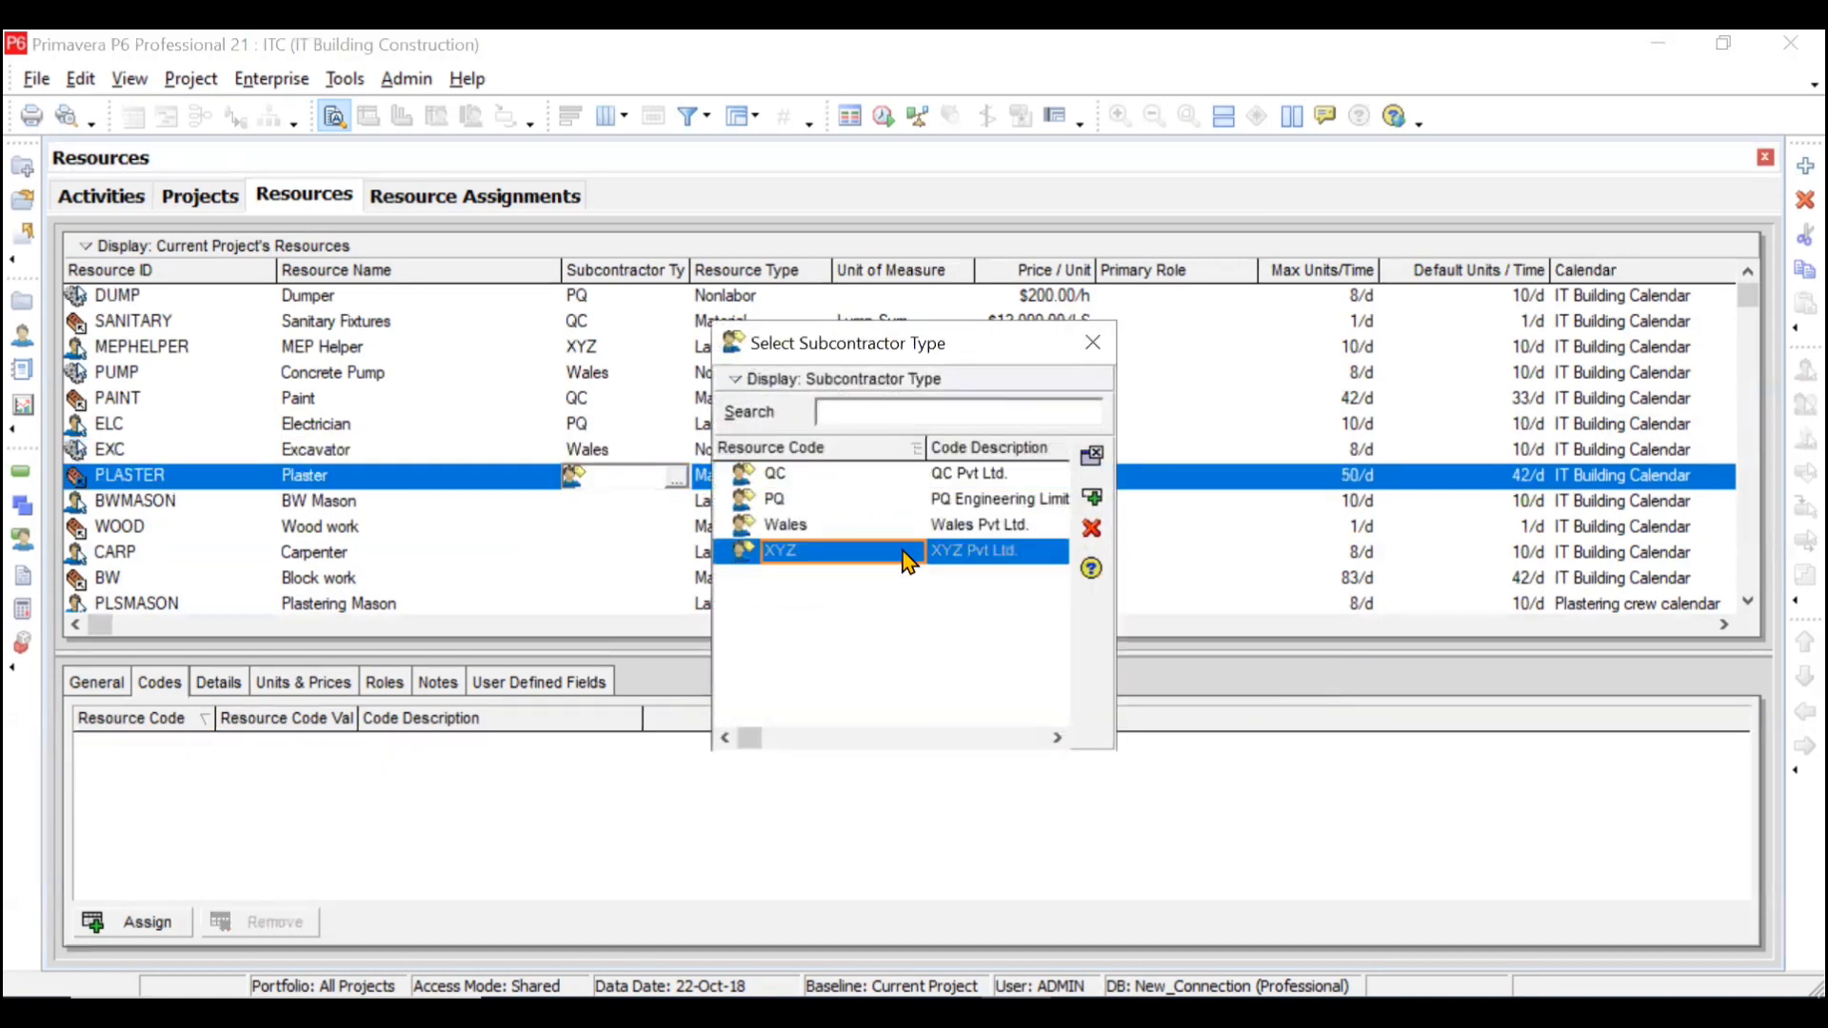
click(1085, 505)
scroll(588, 544, down, 3)
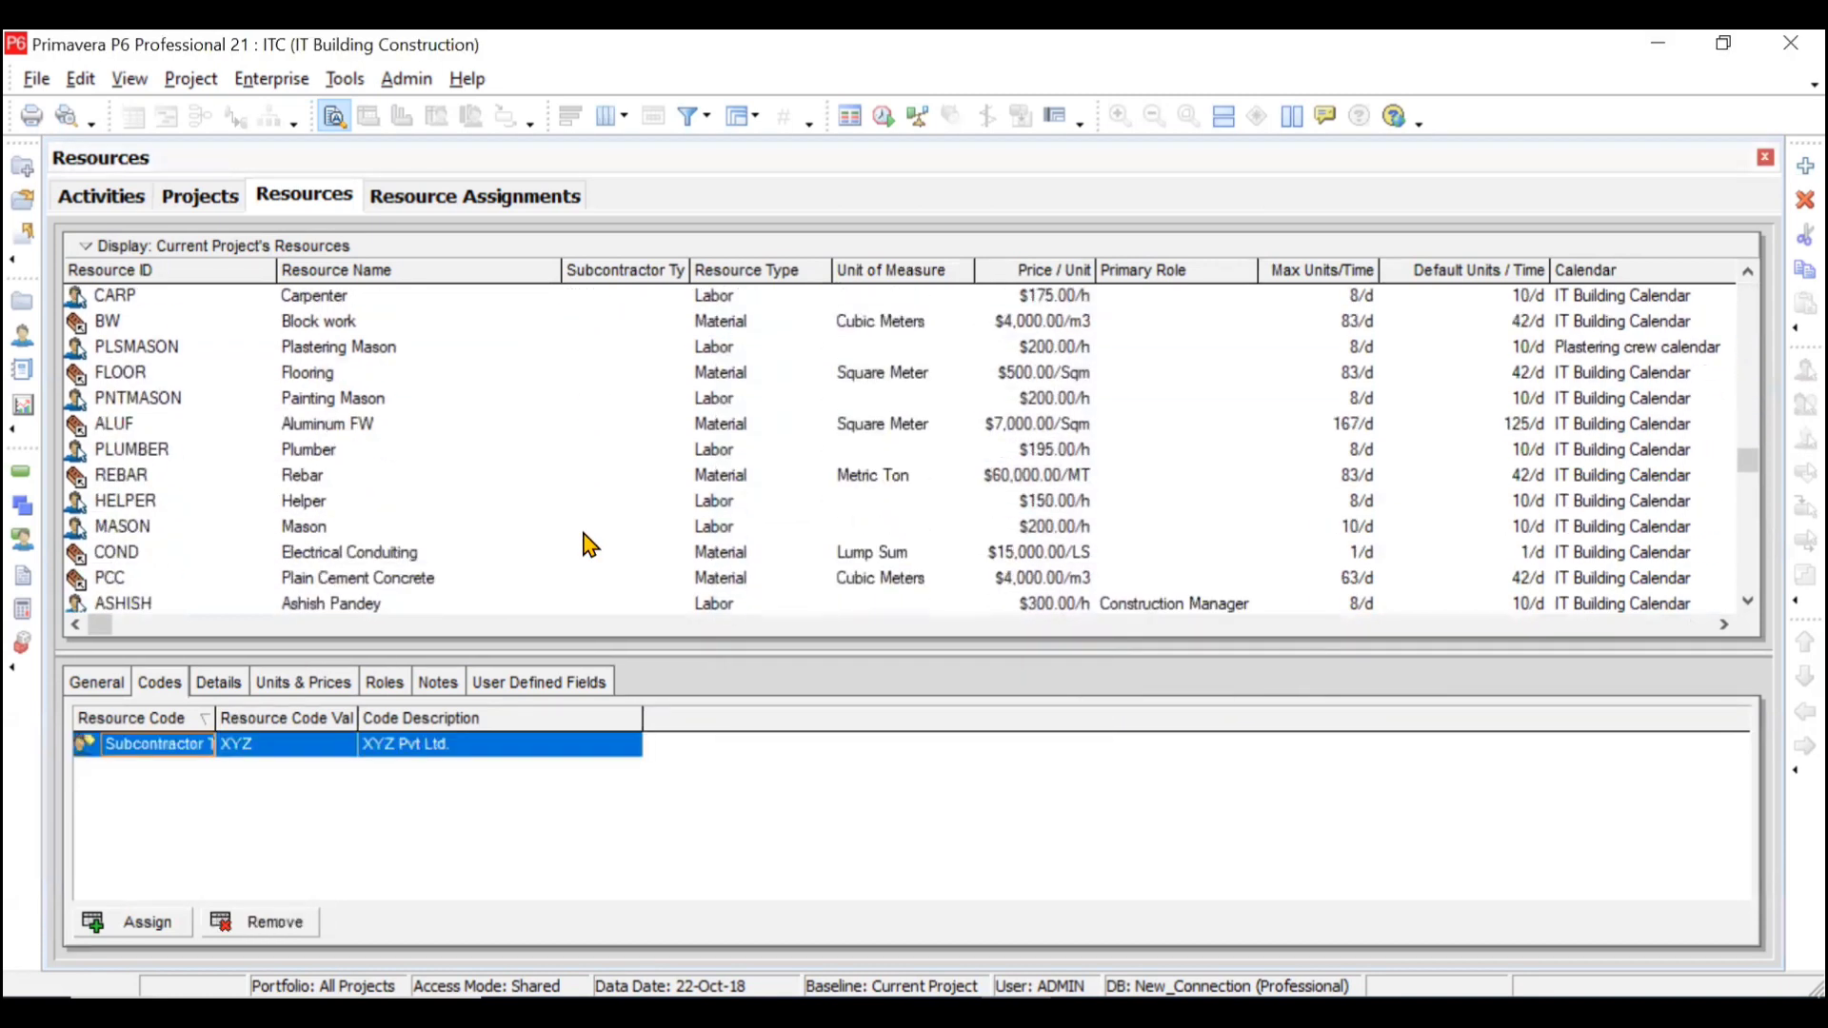
scroll(588, 544, down, 3)
scroll(587, 545, up, 5)
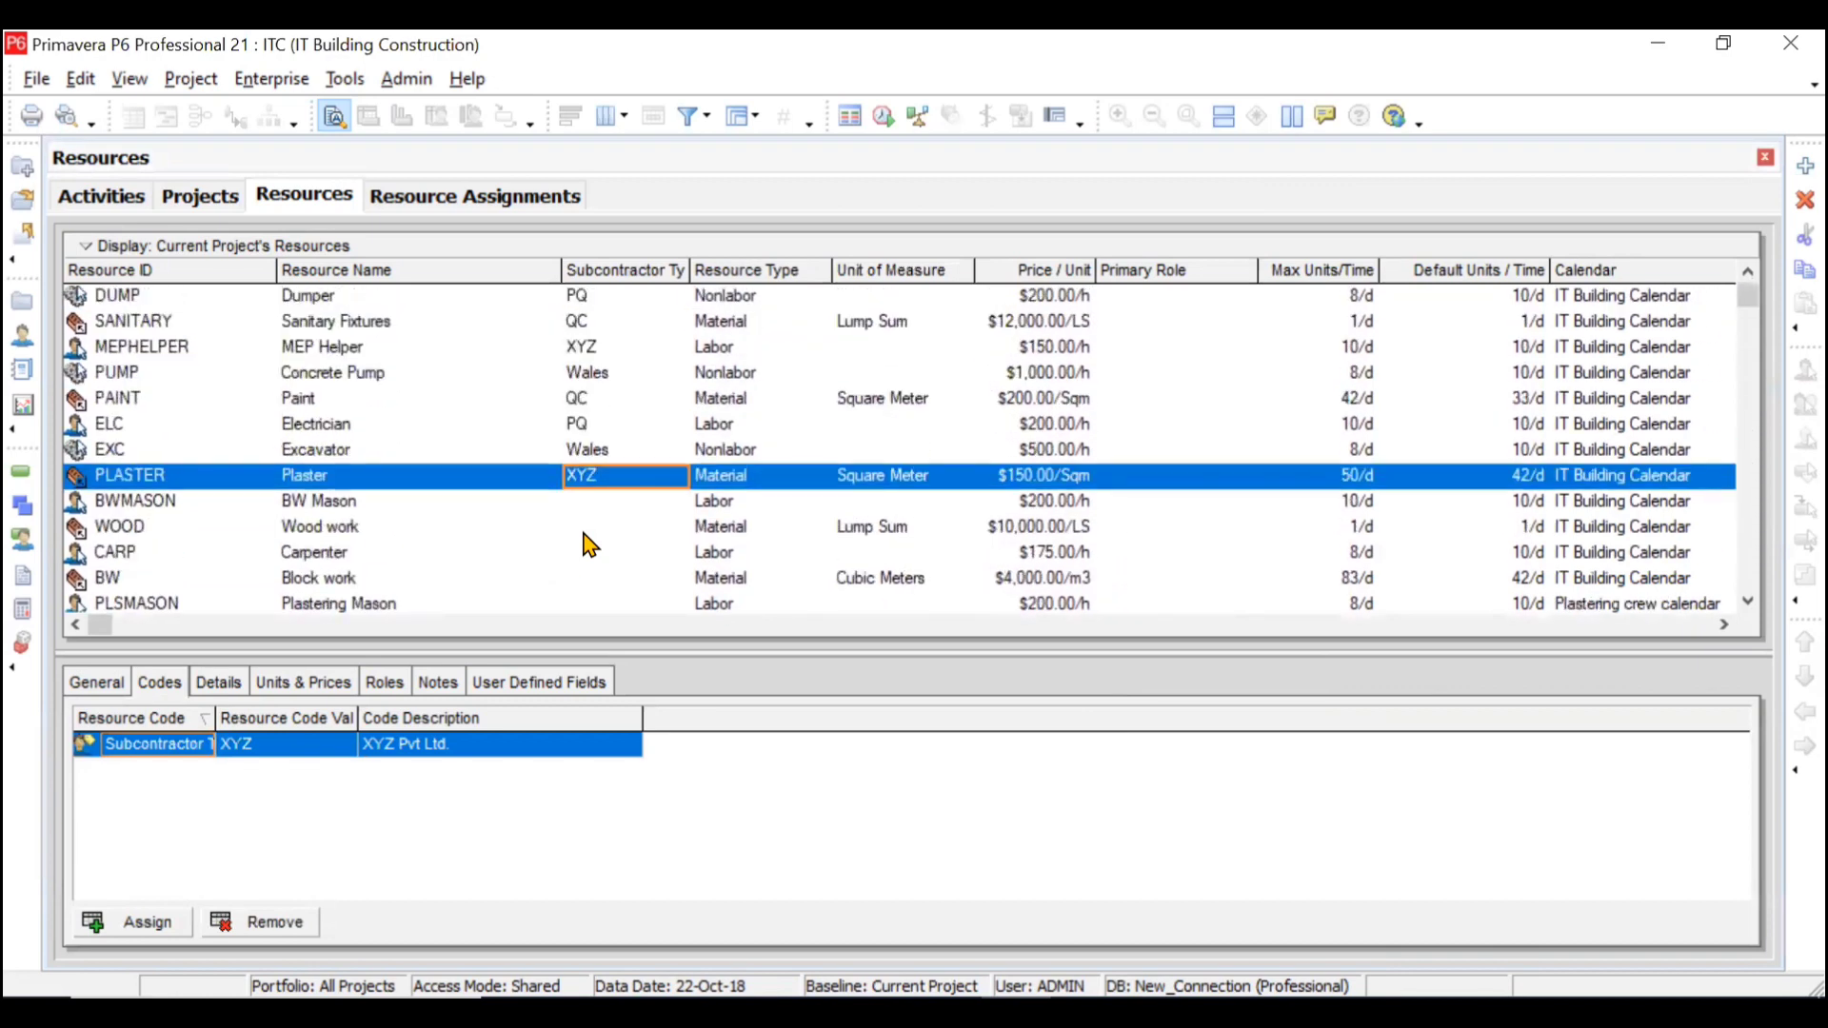
click(631, 301)
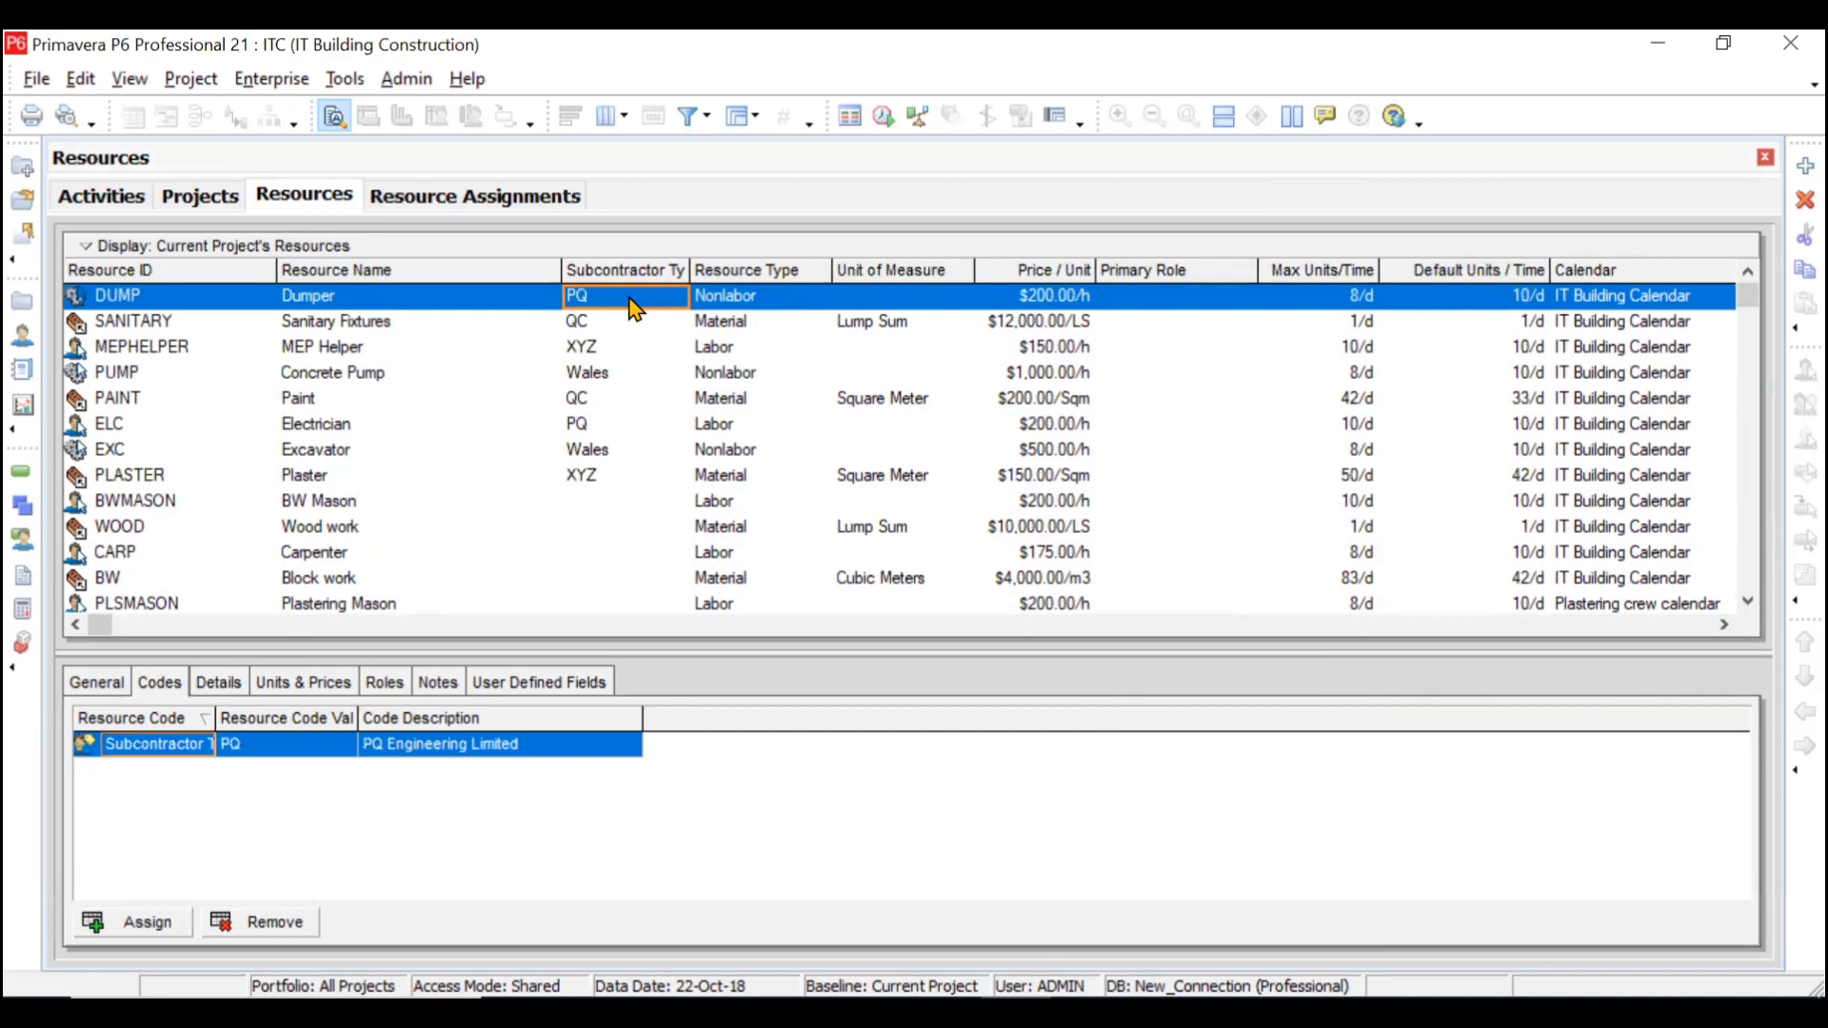
click(628, 377)
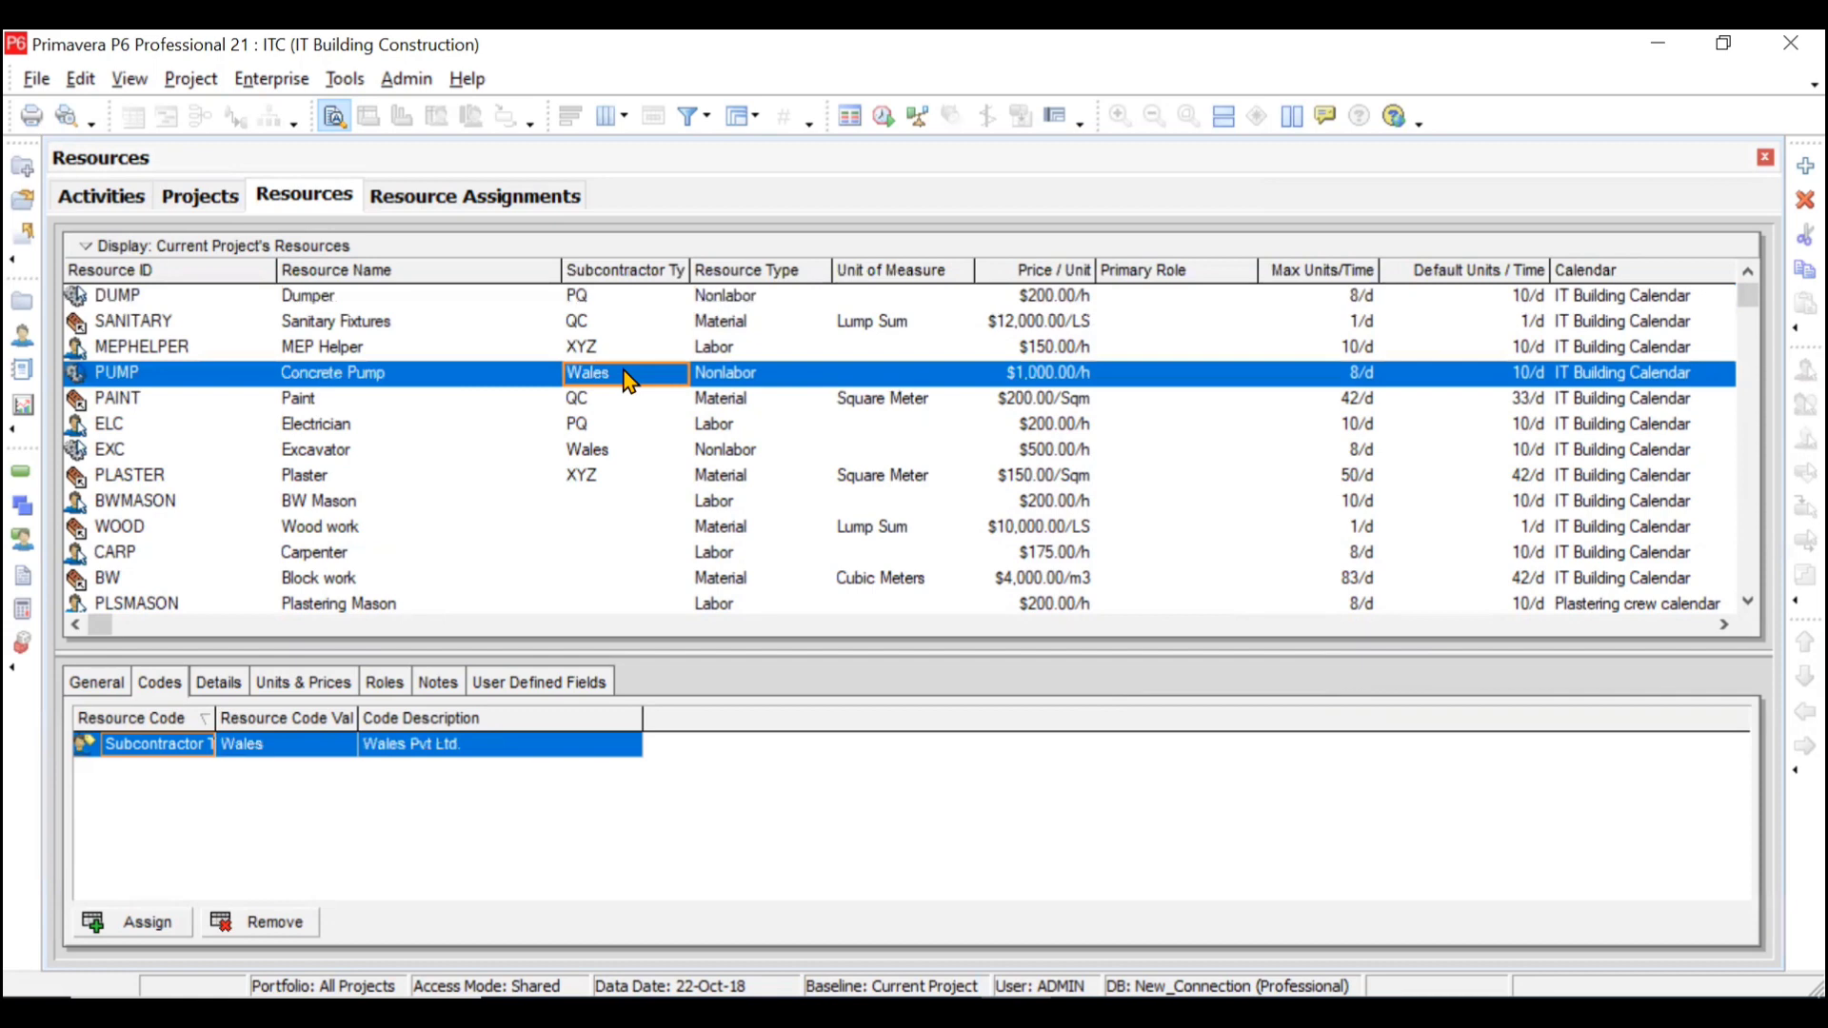
click(613, 327)
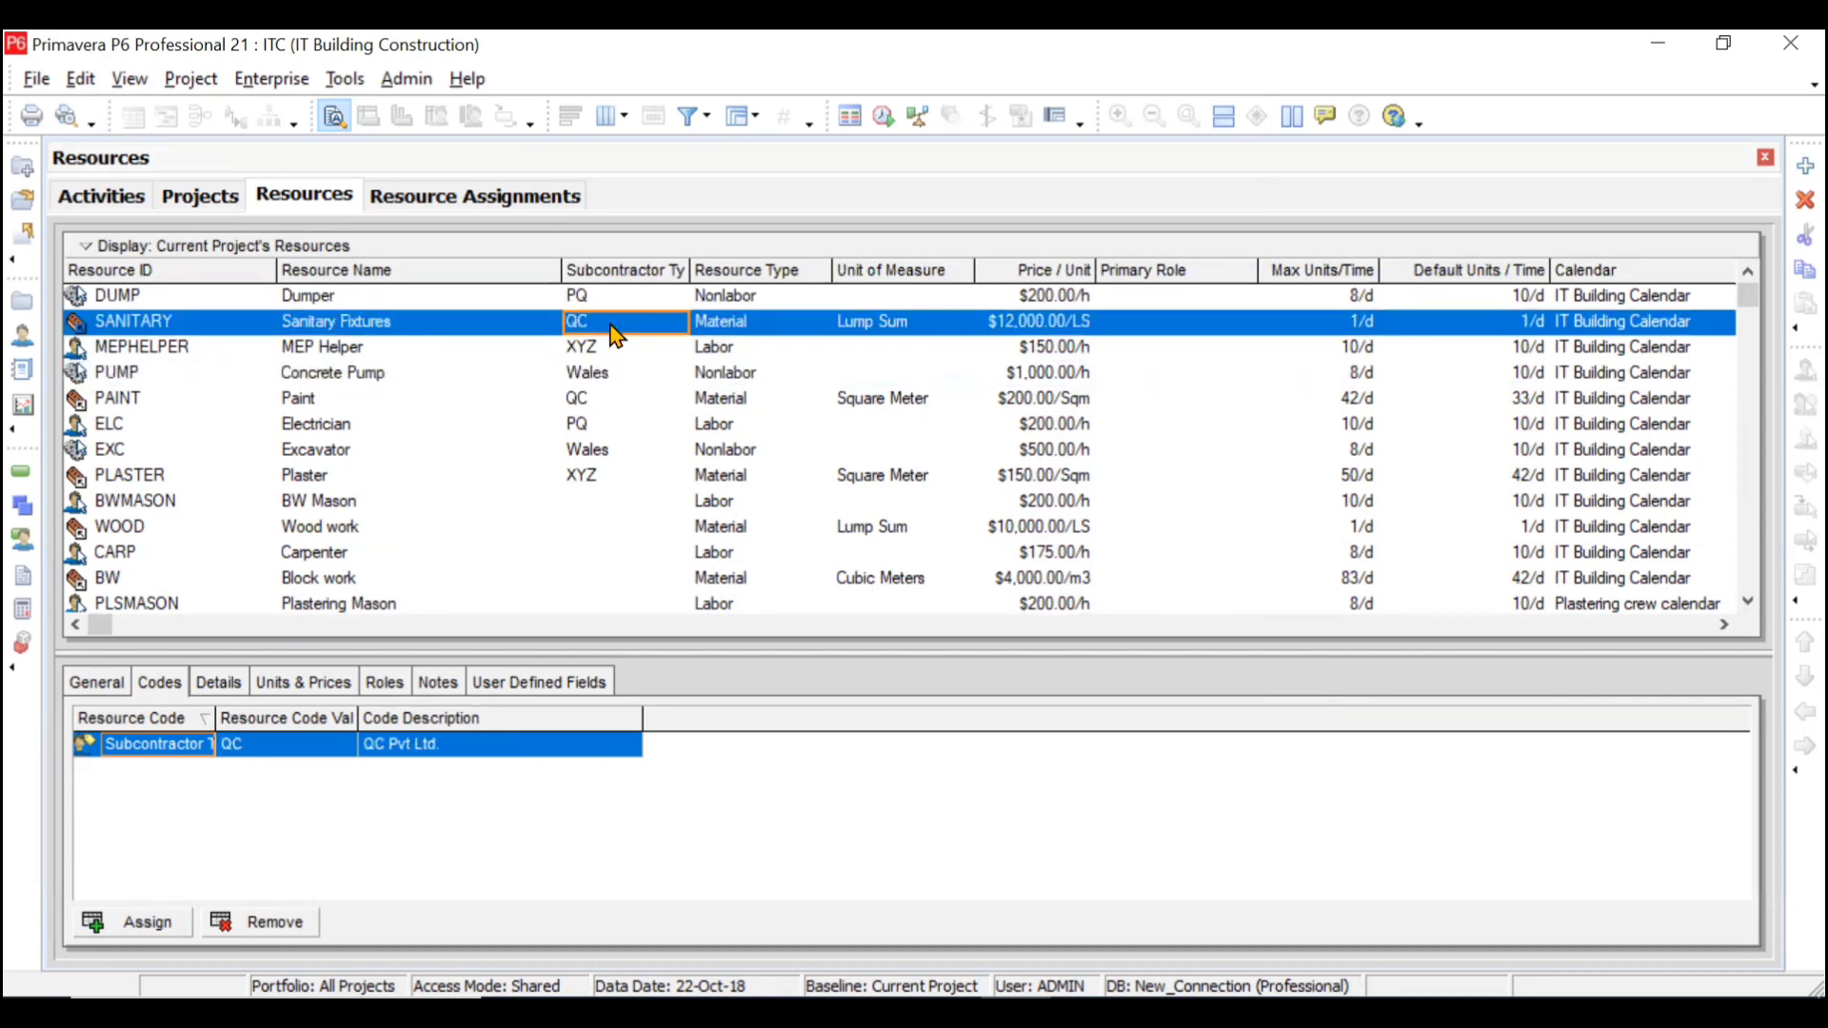
Step: Group resources by Subcontractor Type with alphabetical bands: PQ, QC, Wales, XYZ and No Subcontractor Type
click(739, 122)
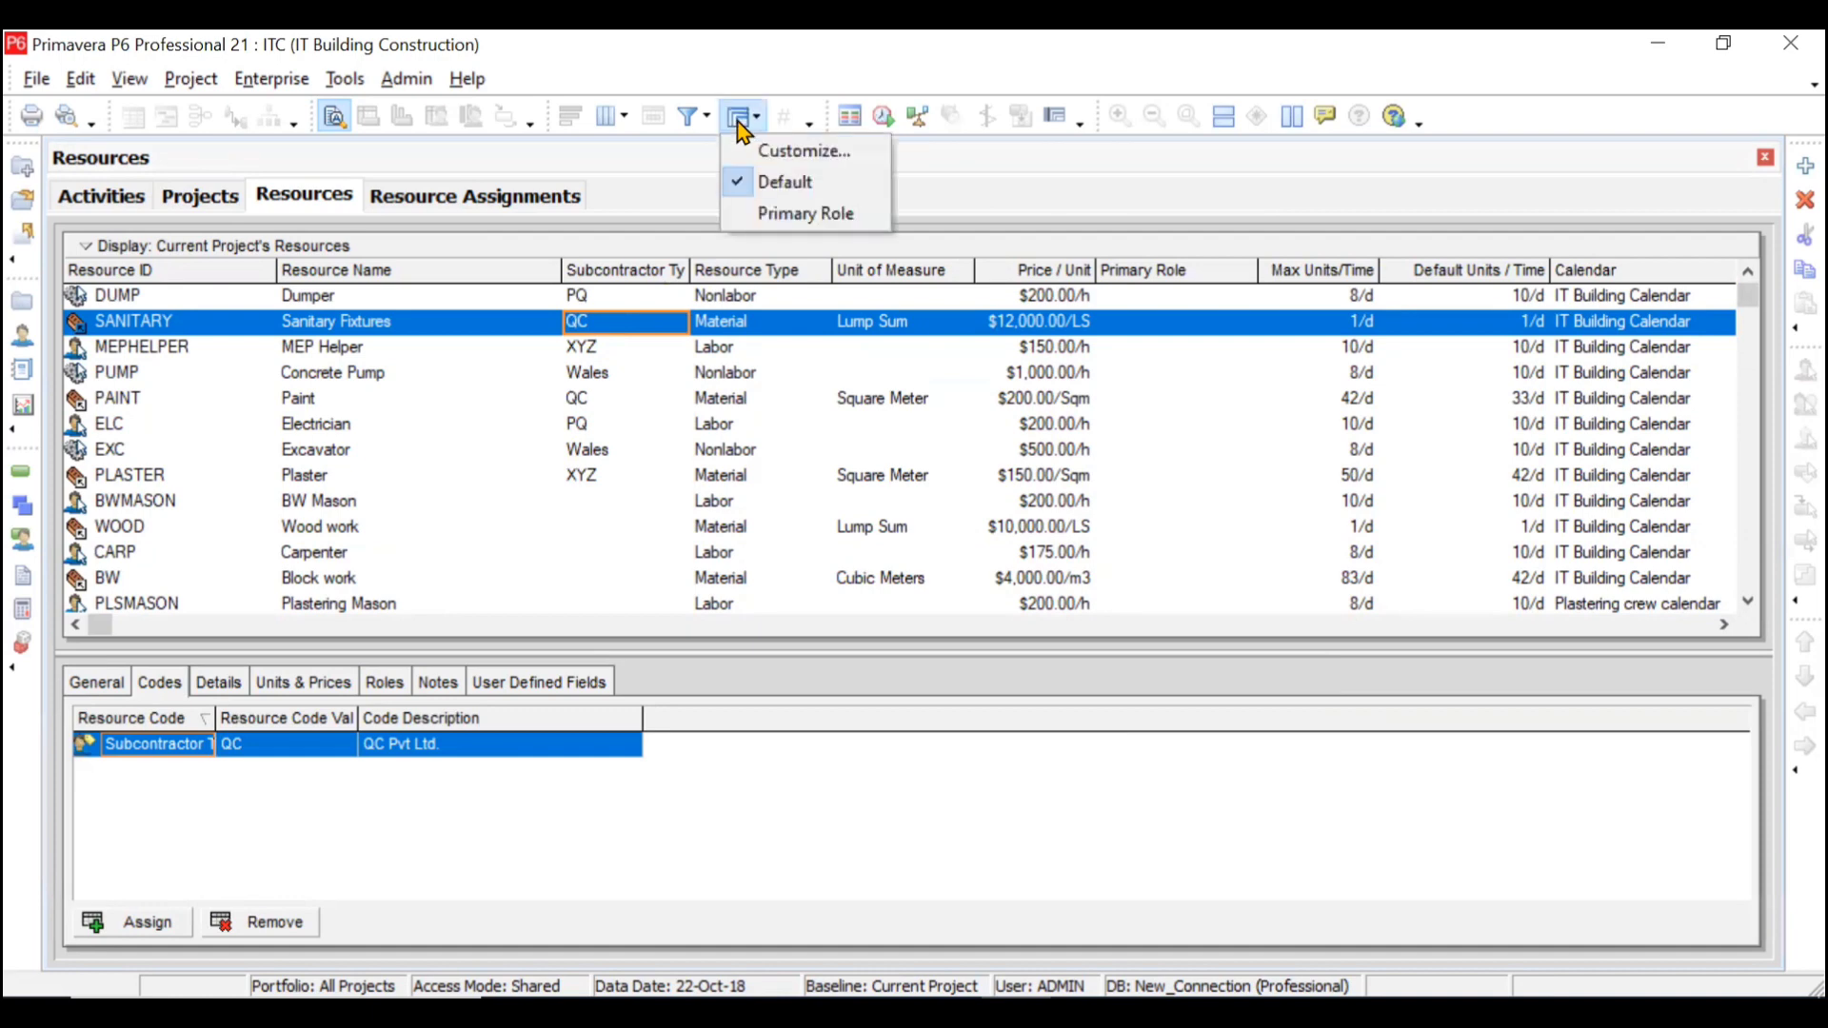
click(769, 151)
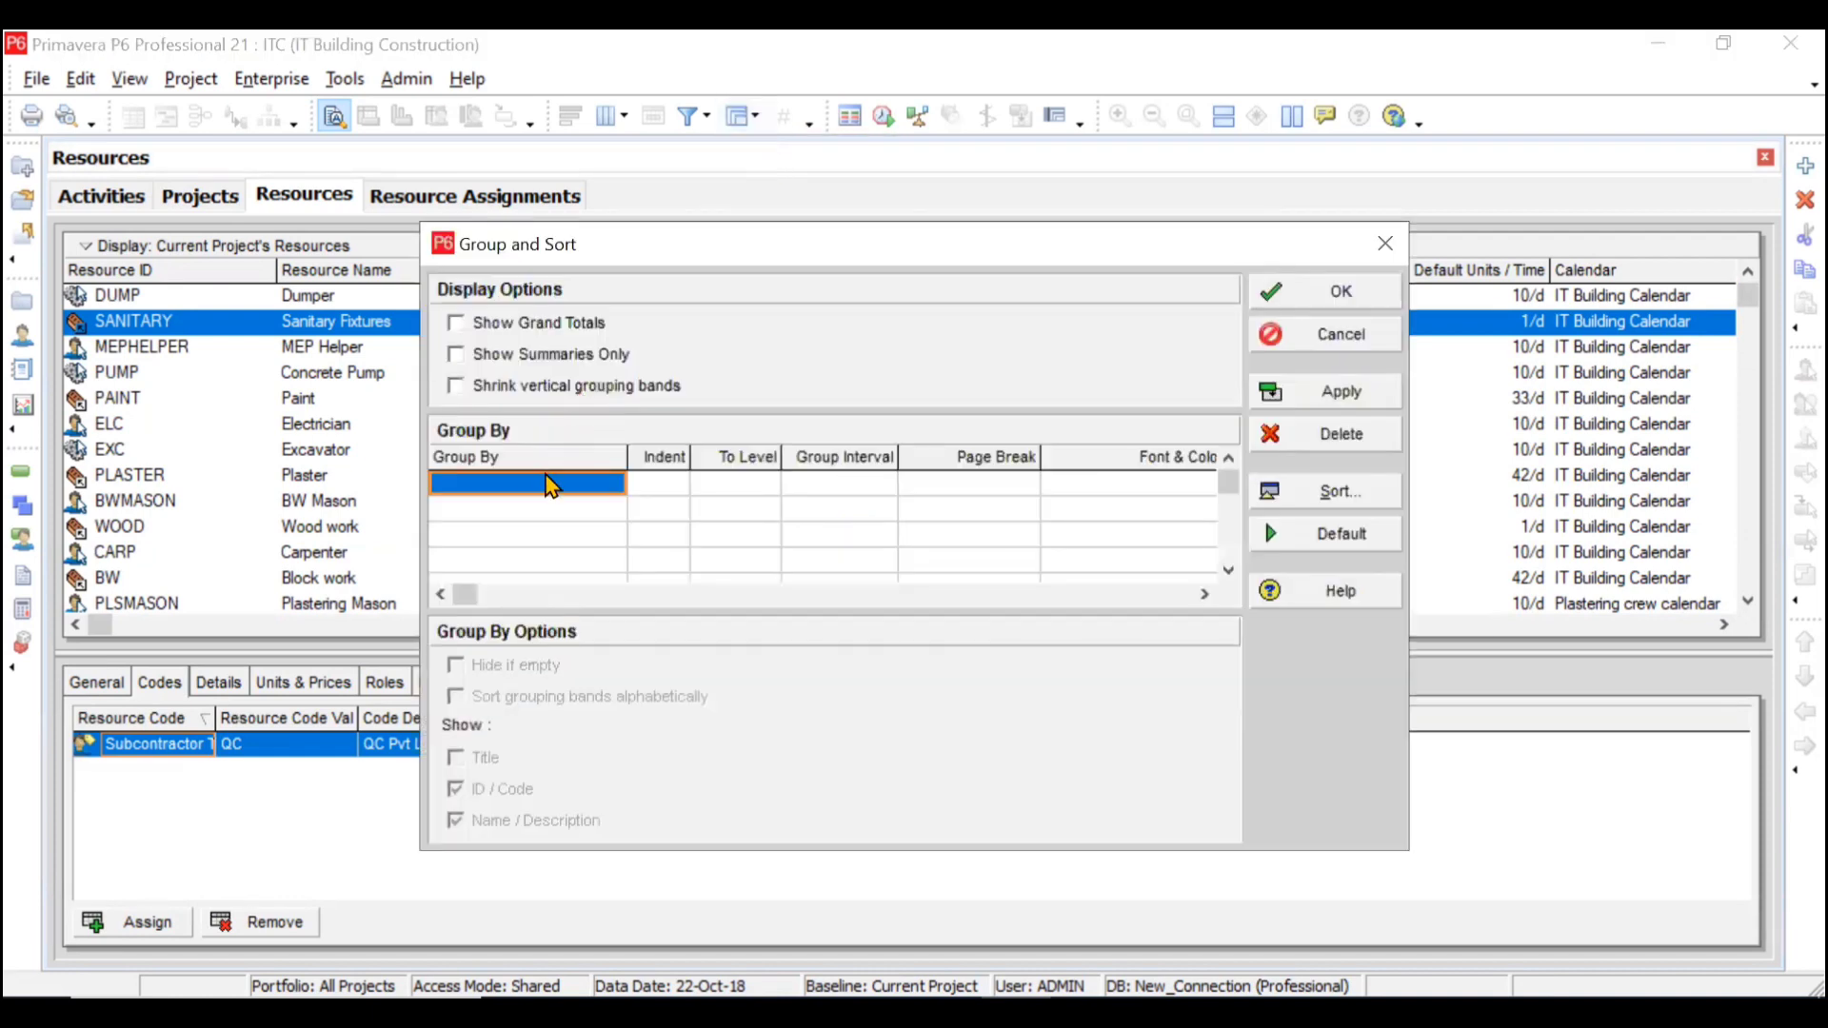
click(550, 486)
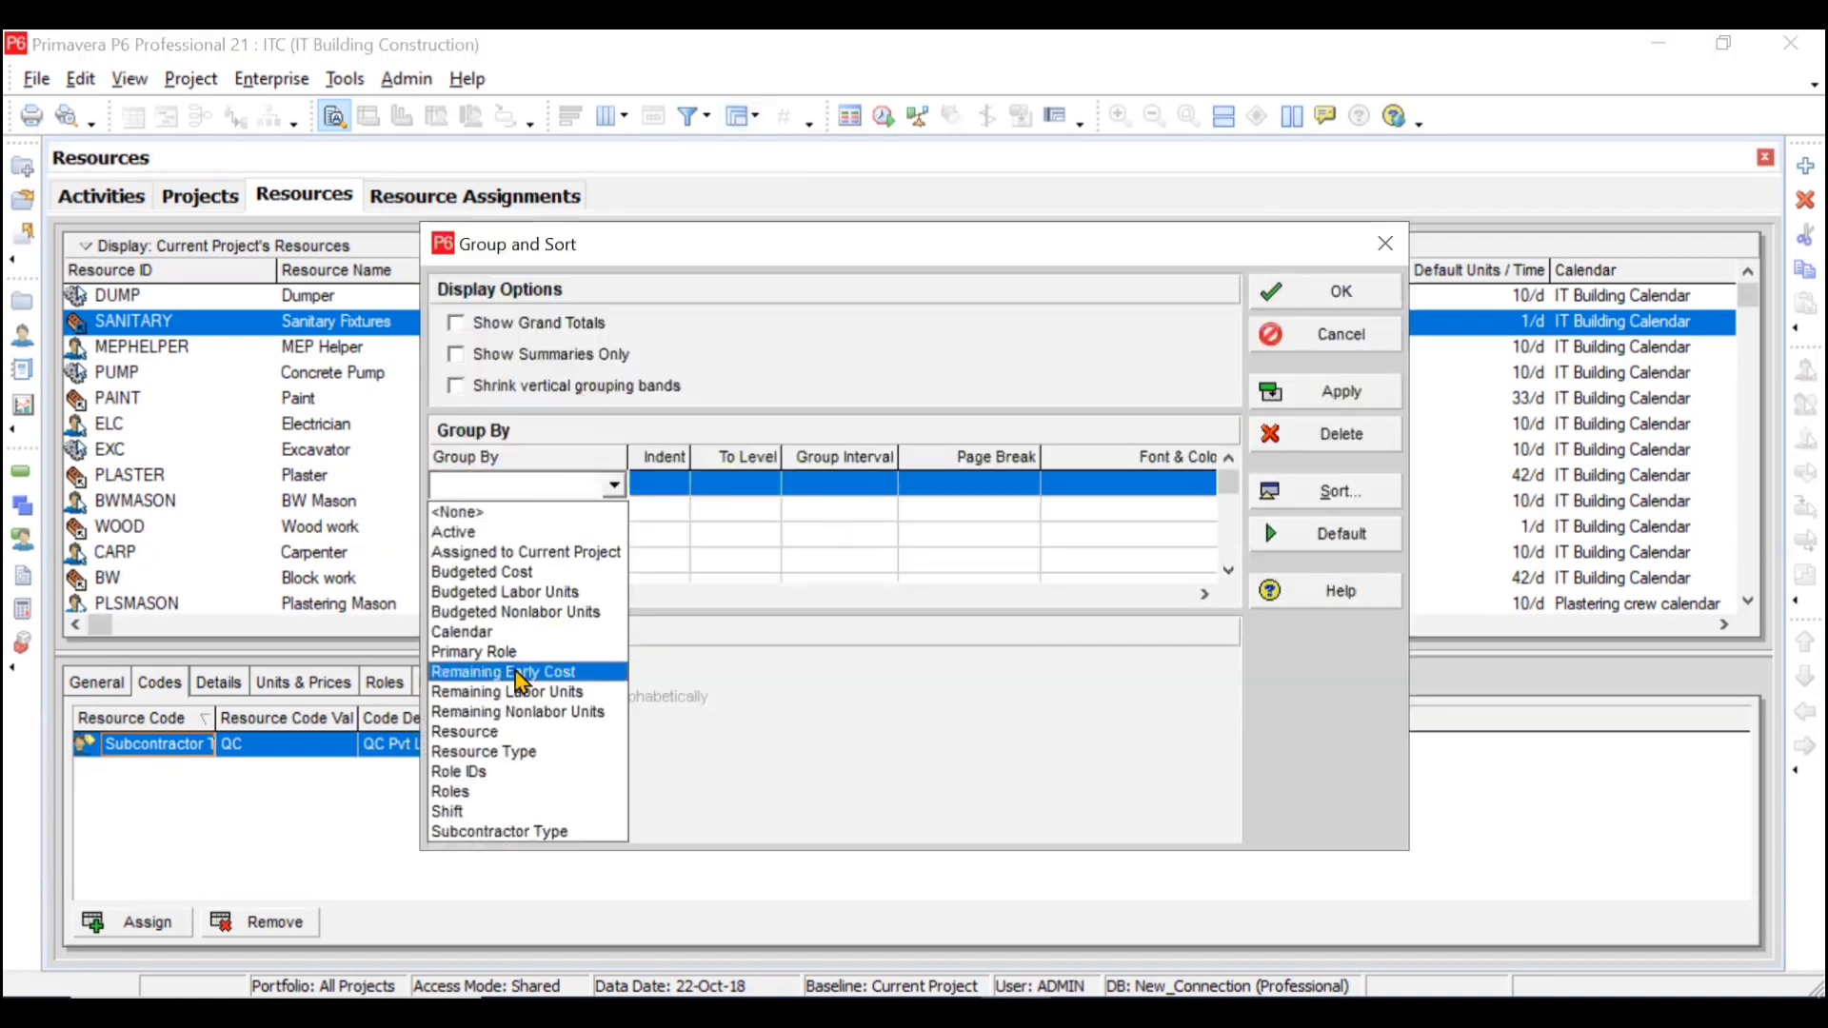
click(530, 832)
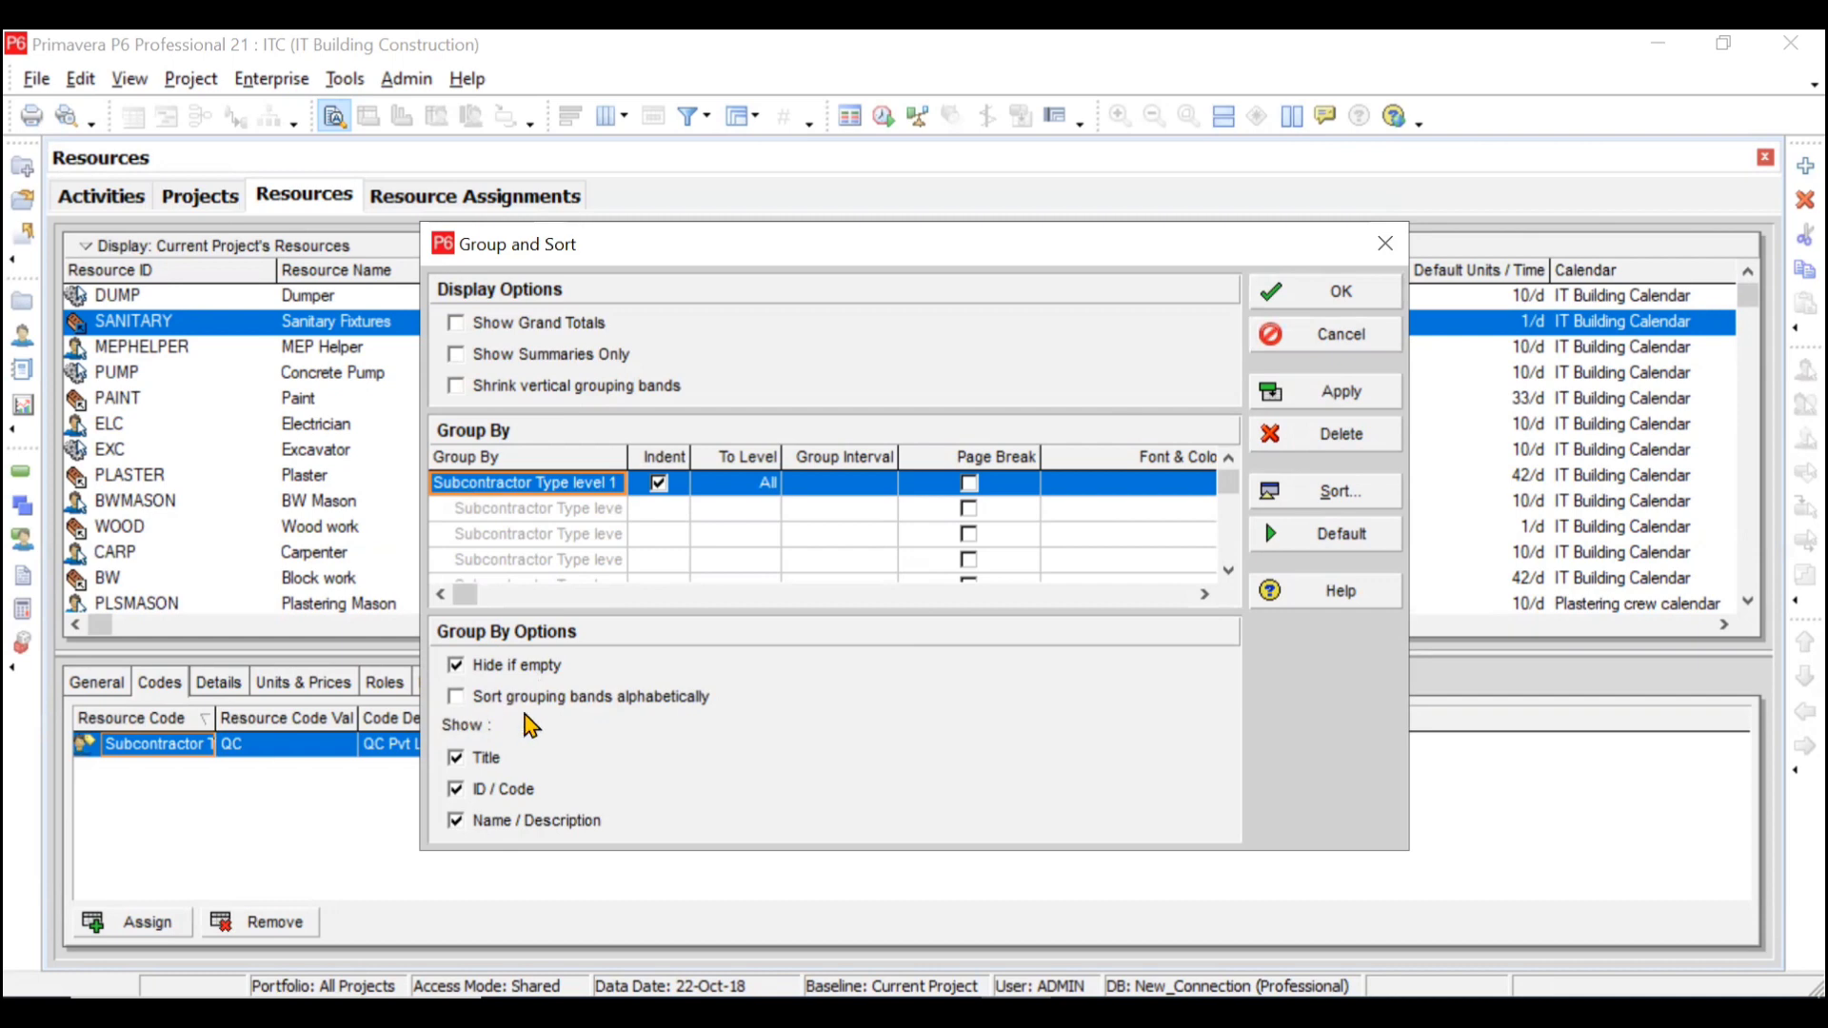
click(455, 696)
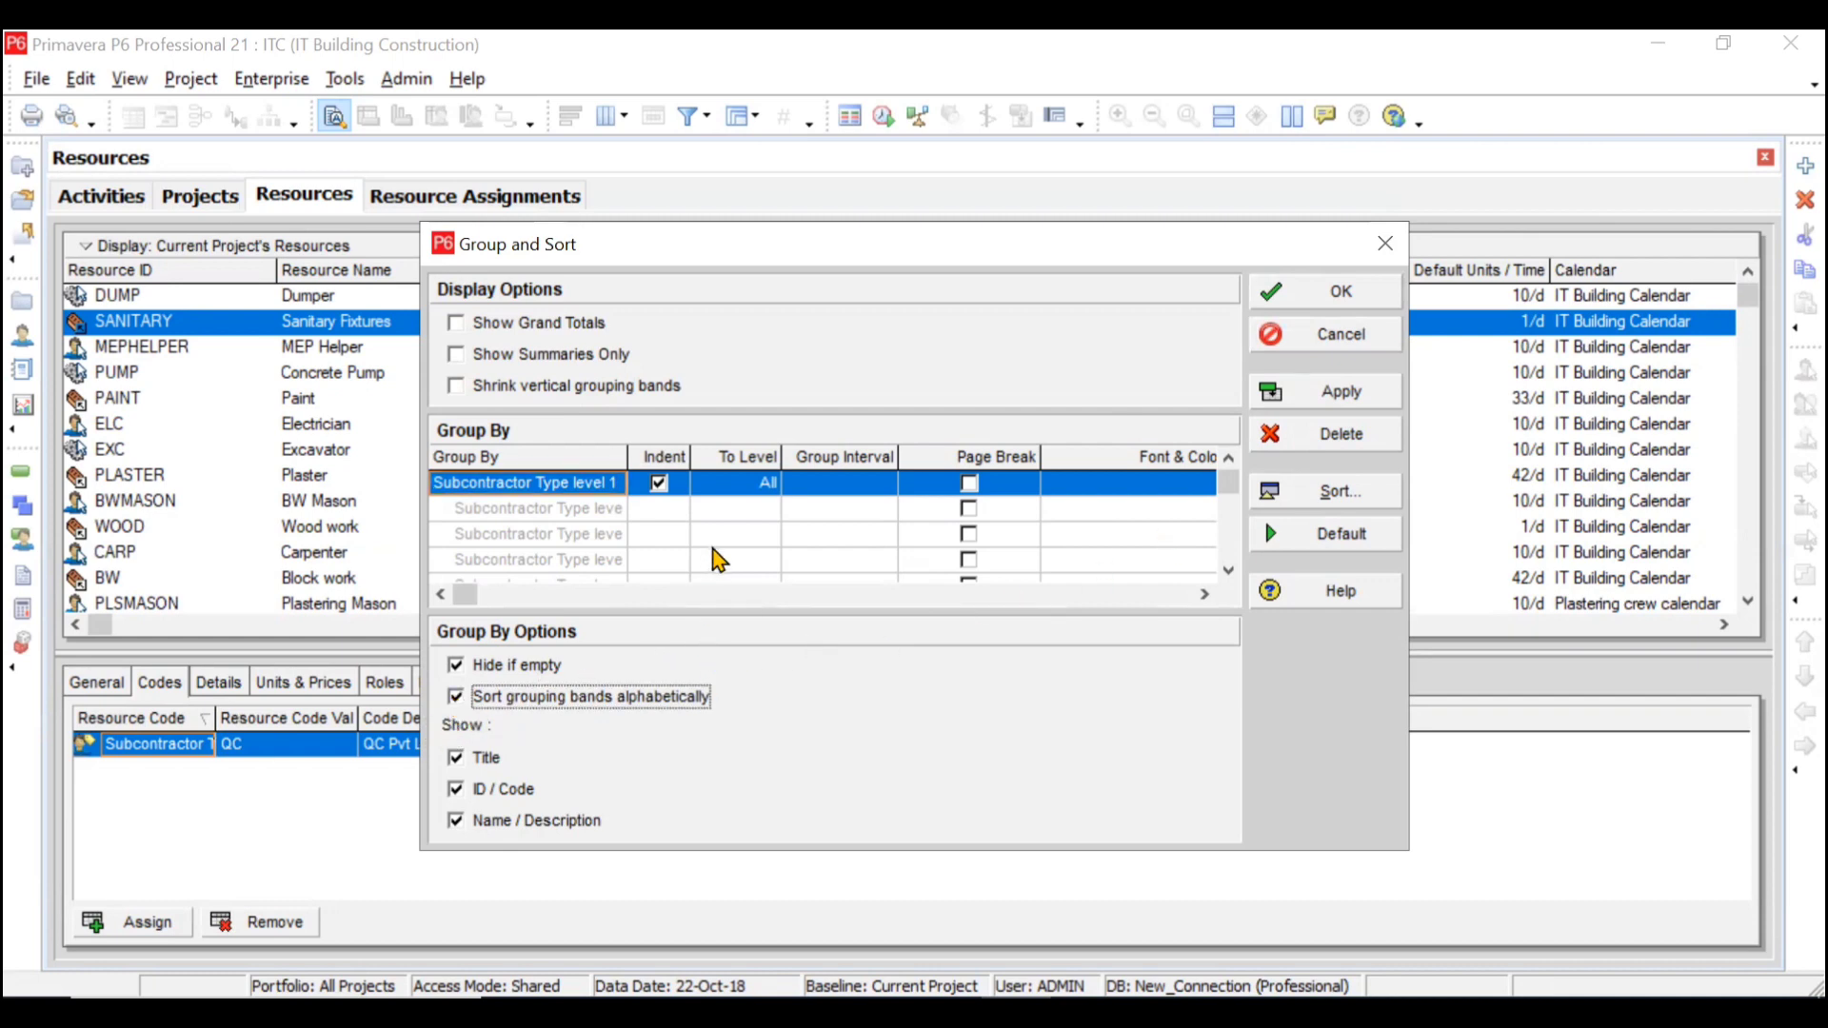
click(1368, 293)
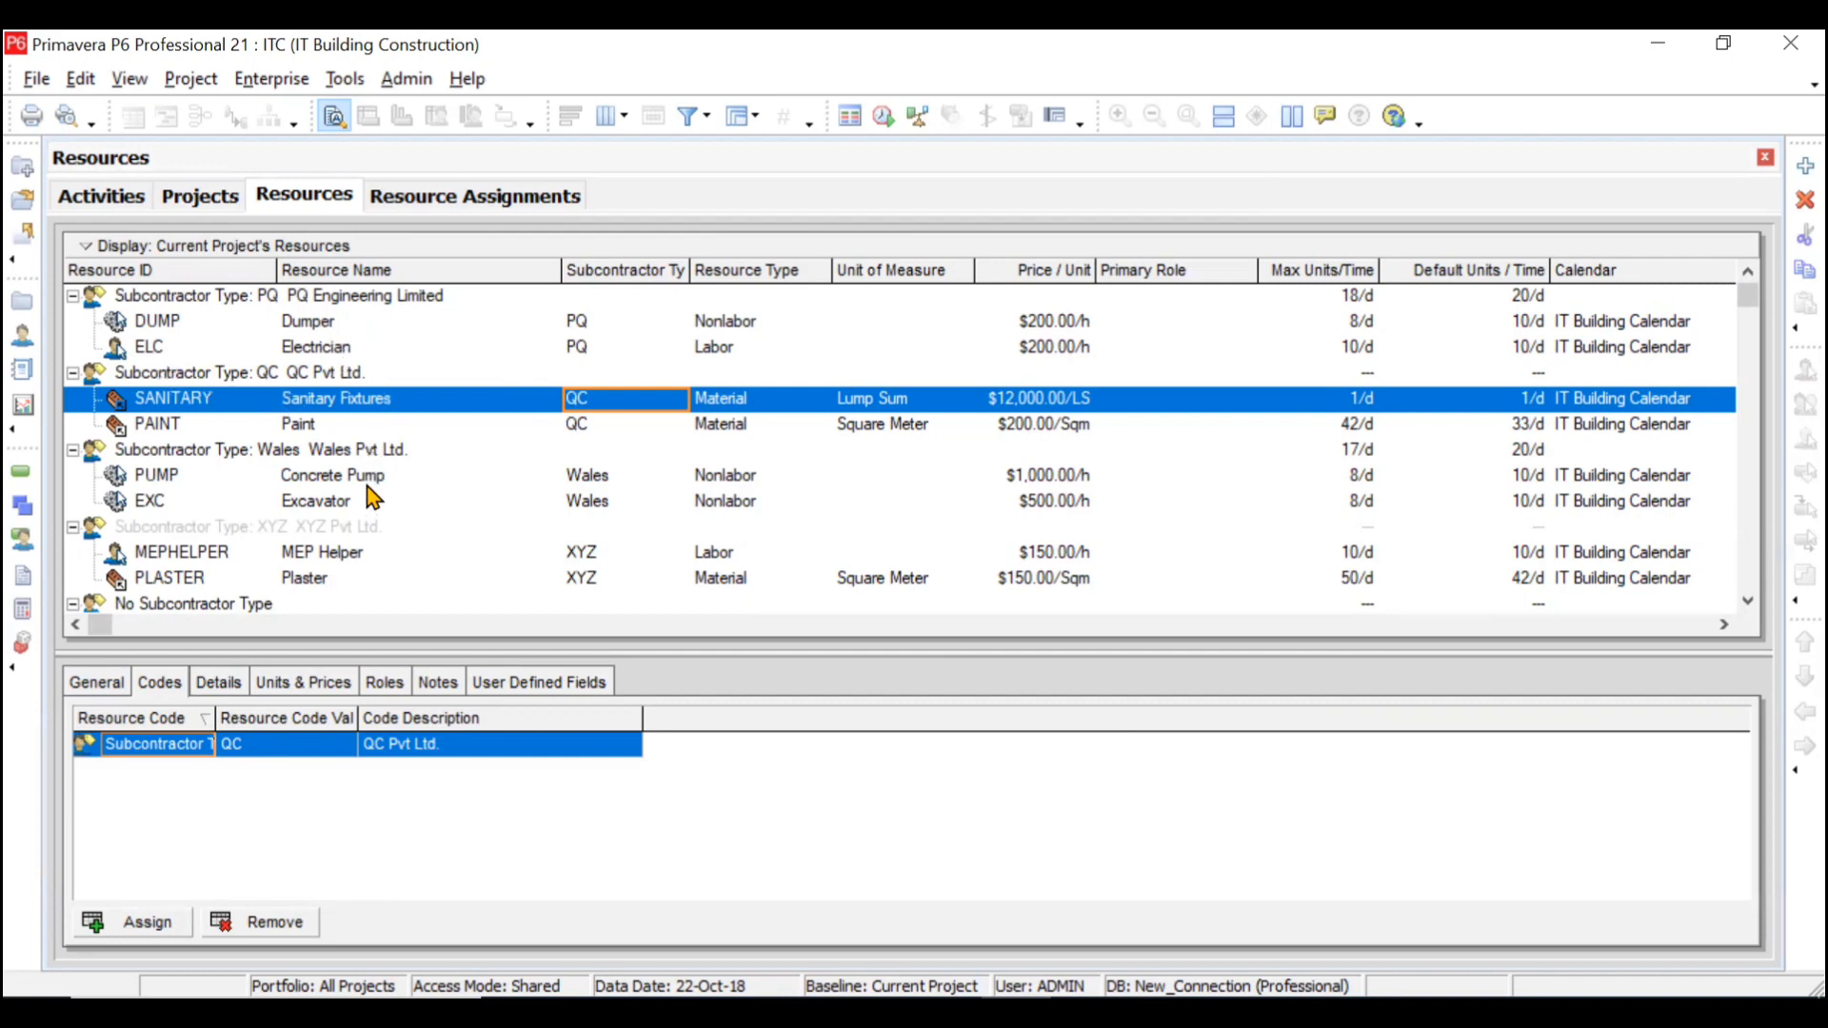
scroll(361, 481, down, 2)
scroll(358, 461, down, 2)
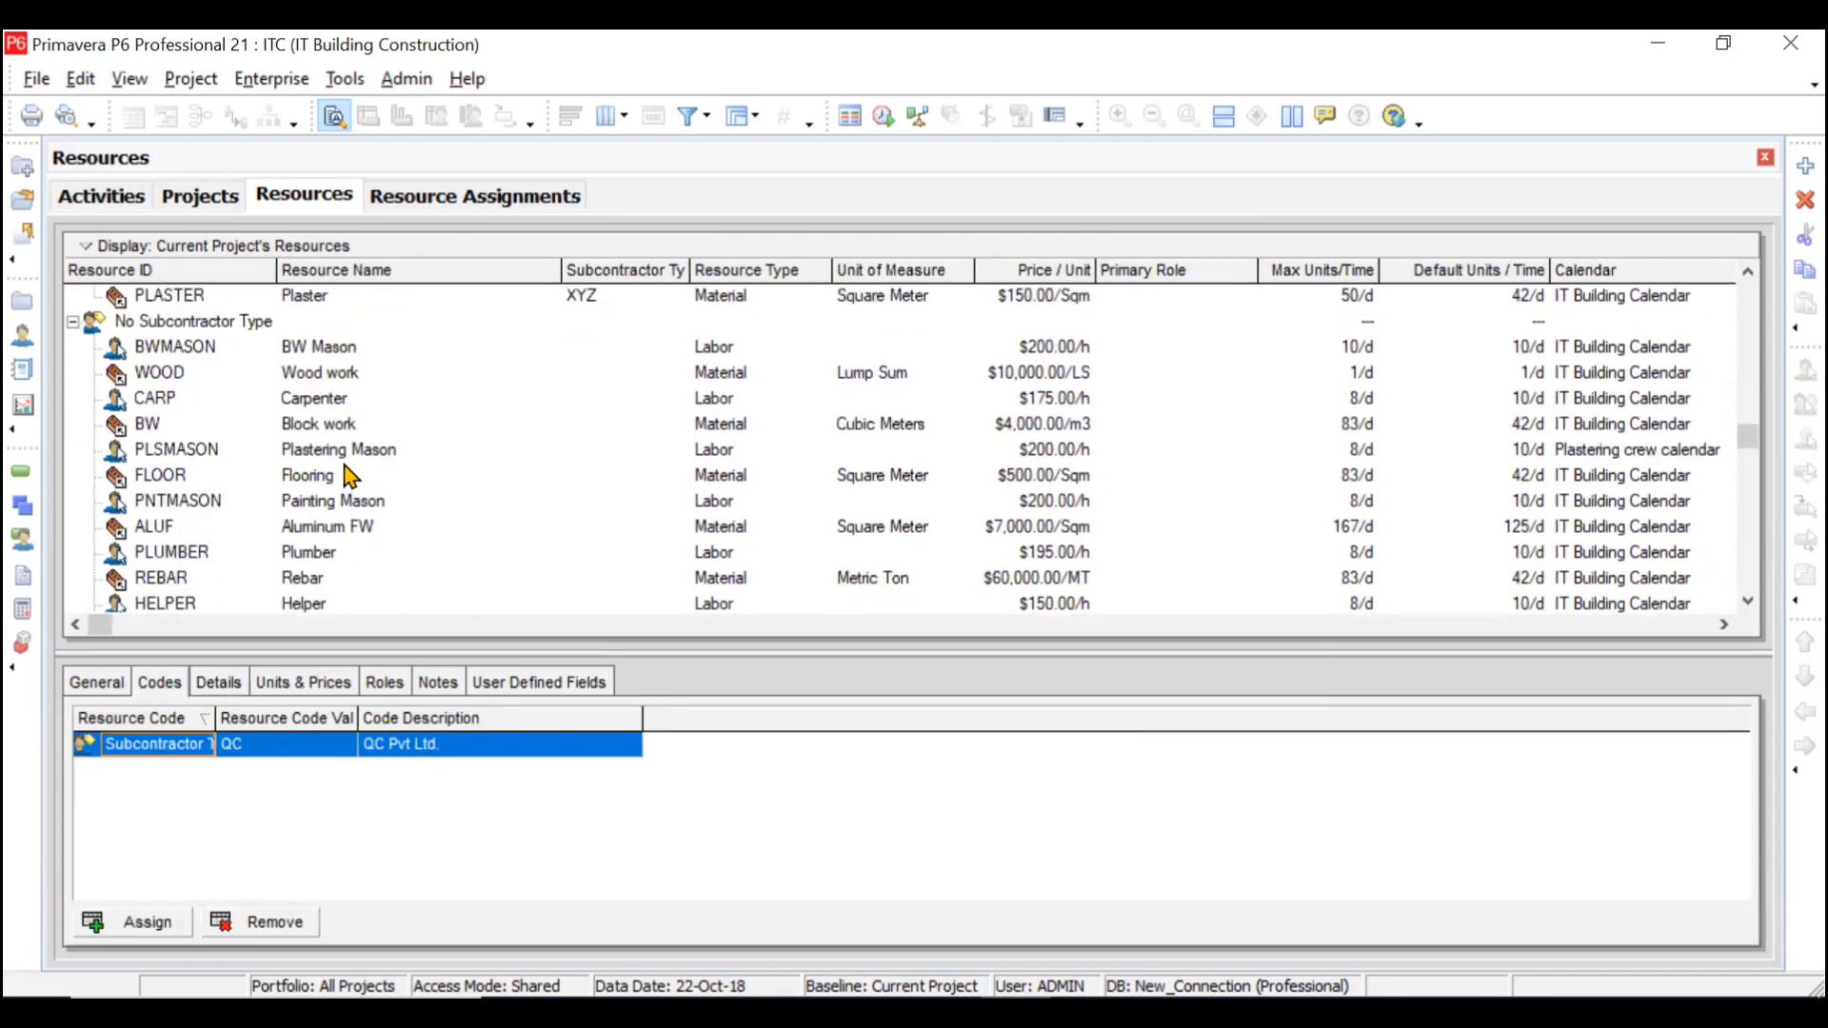
scroll(348, 481, down, 2)
scroll(351, 476, up, 2)
scroll(350, 476, up, 4)
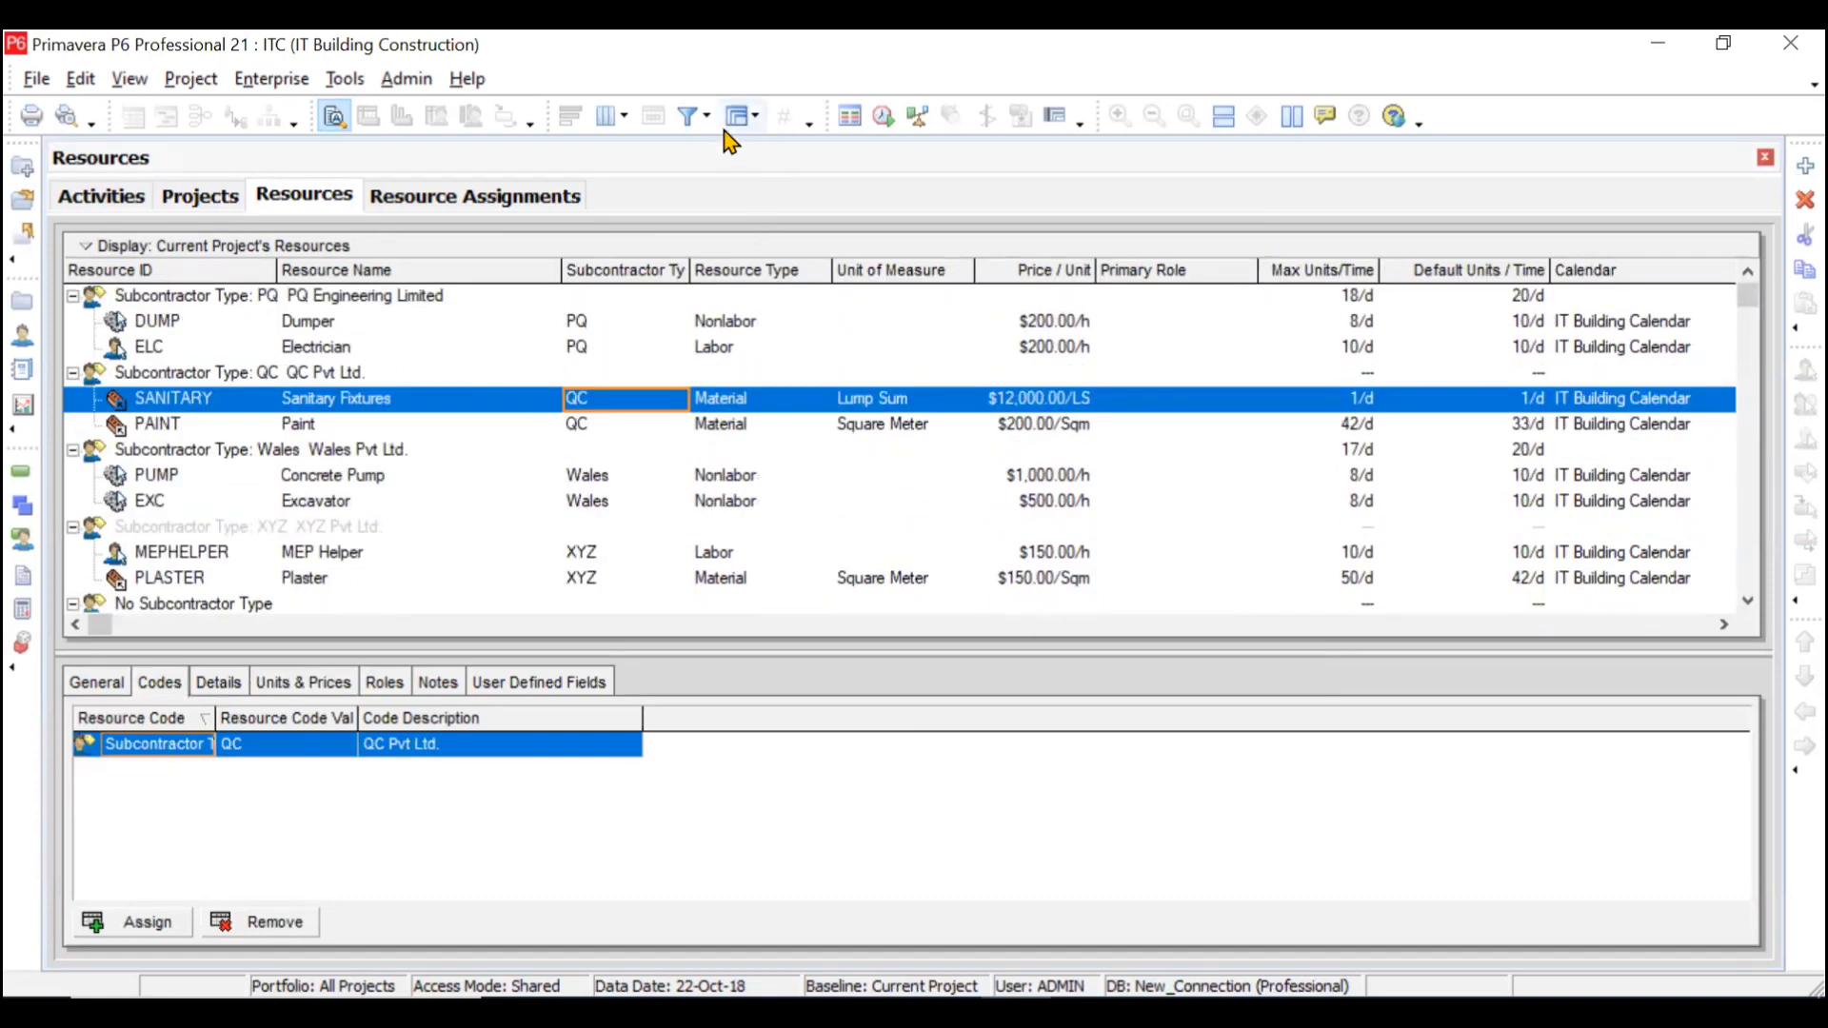
Step: Apply the Default Group and Sort layout to ungroup the list, then select the PAINT row
click(748, 118)
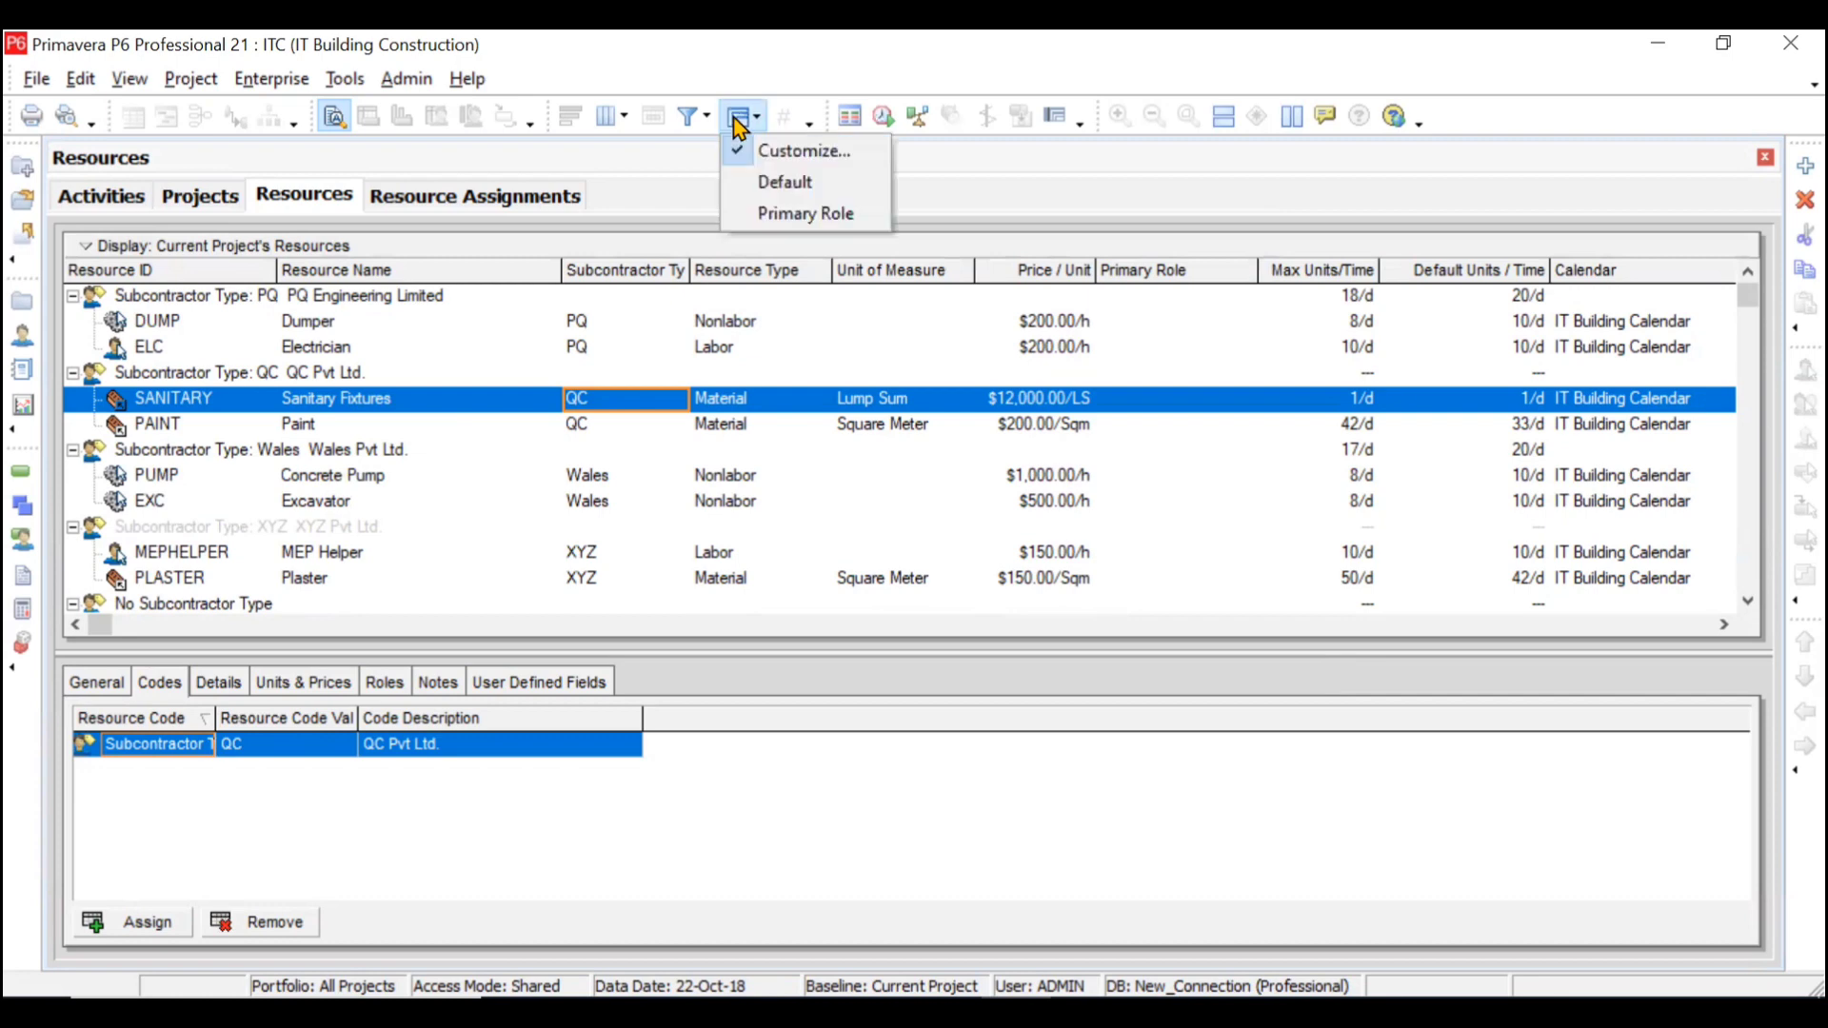
click(784, 186)
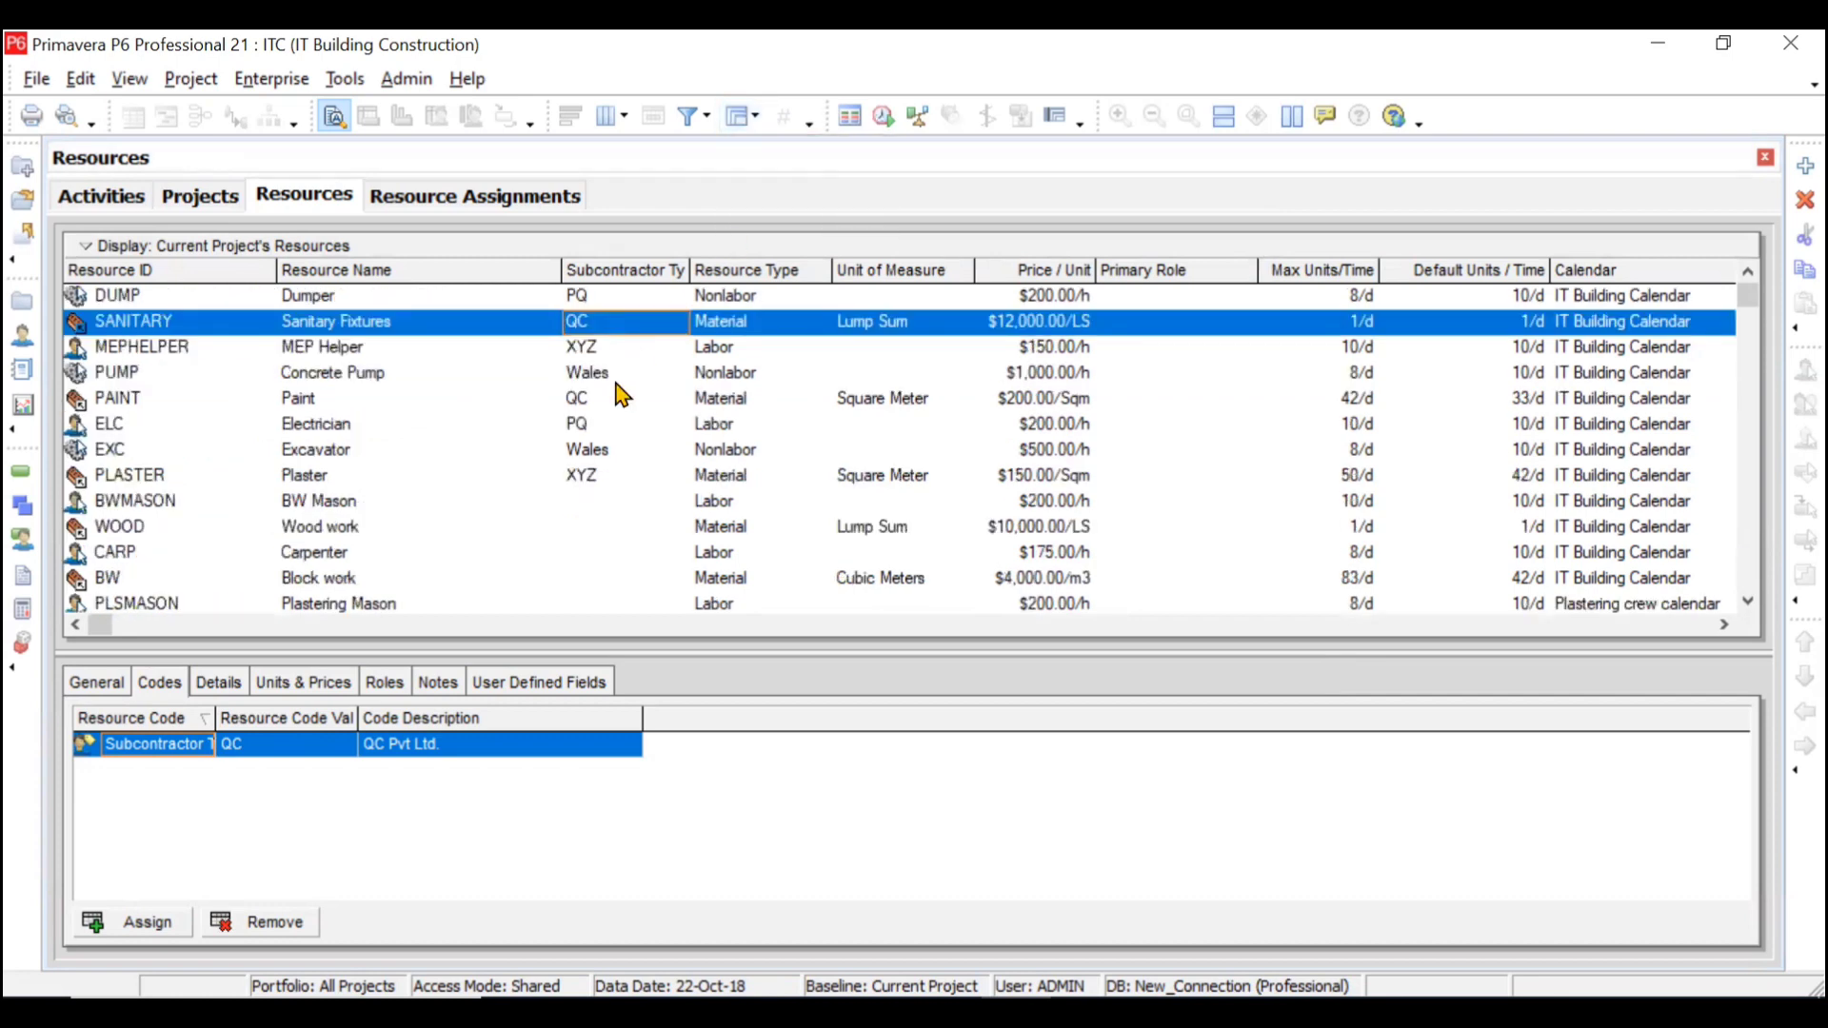
click(636, 400)
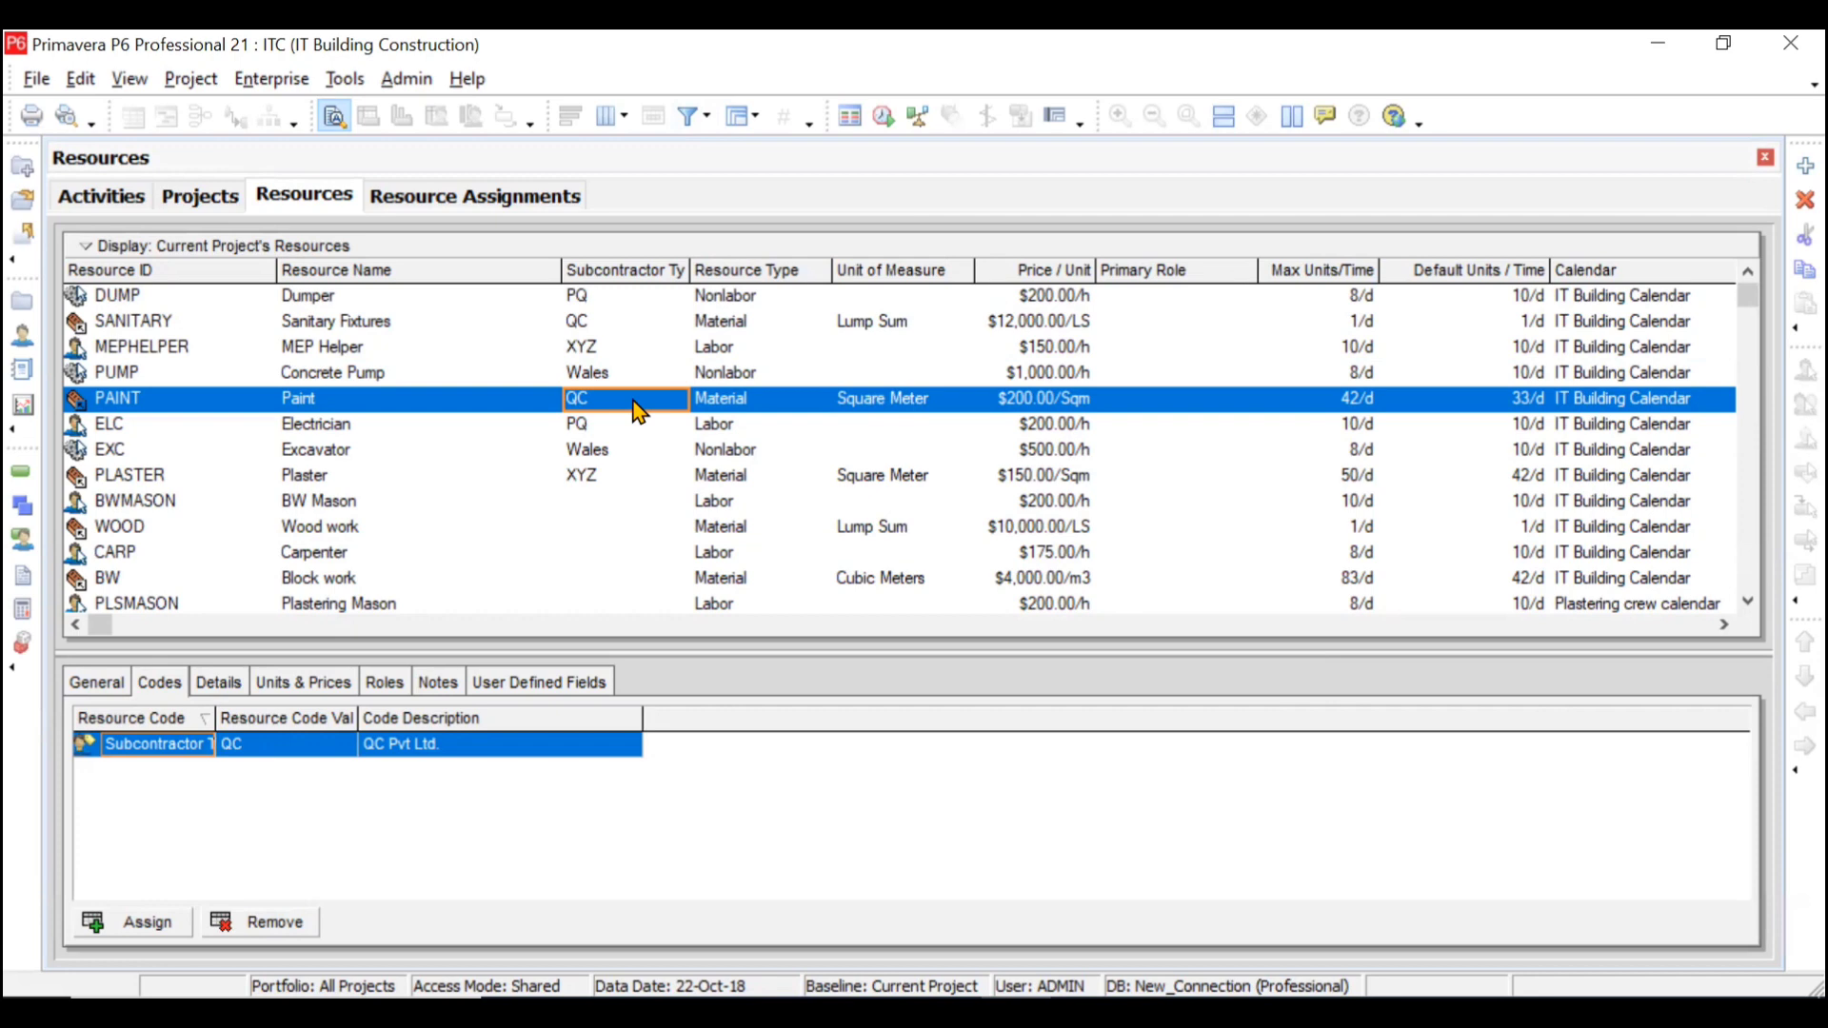